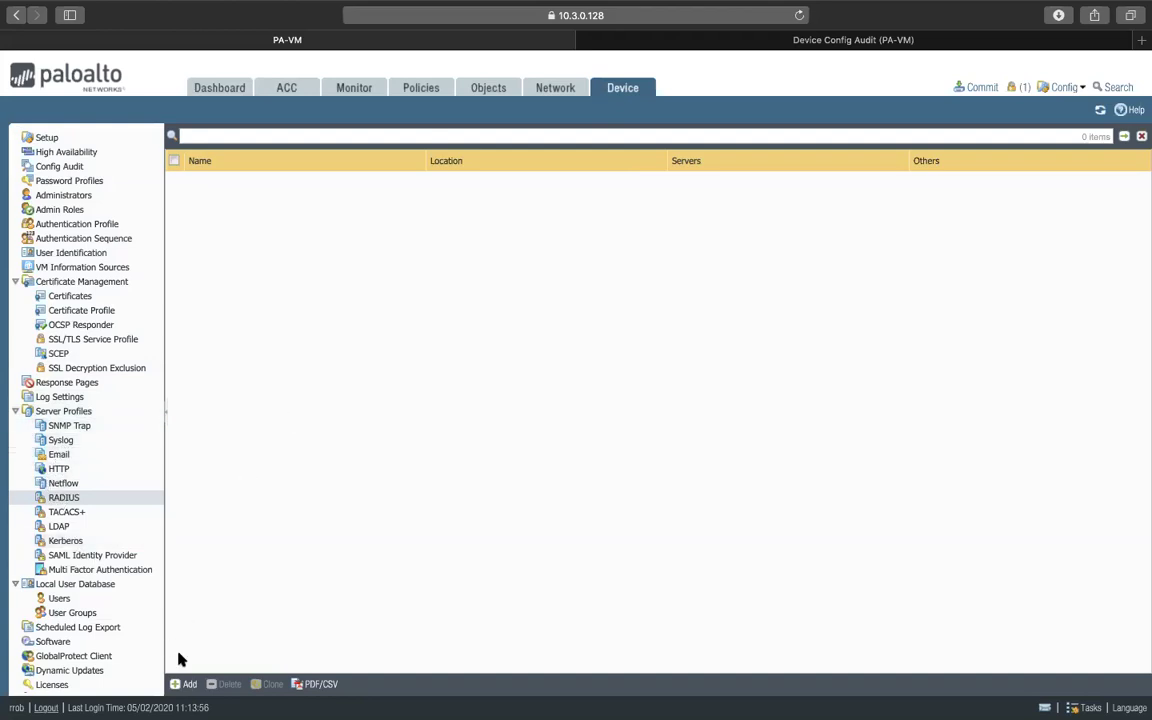
Create RADIUS server profile Radius_Profile with timeout 3, retries 3 and PAP authentication
click(183, 684)
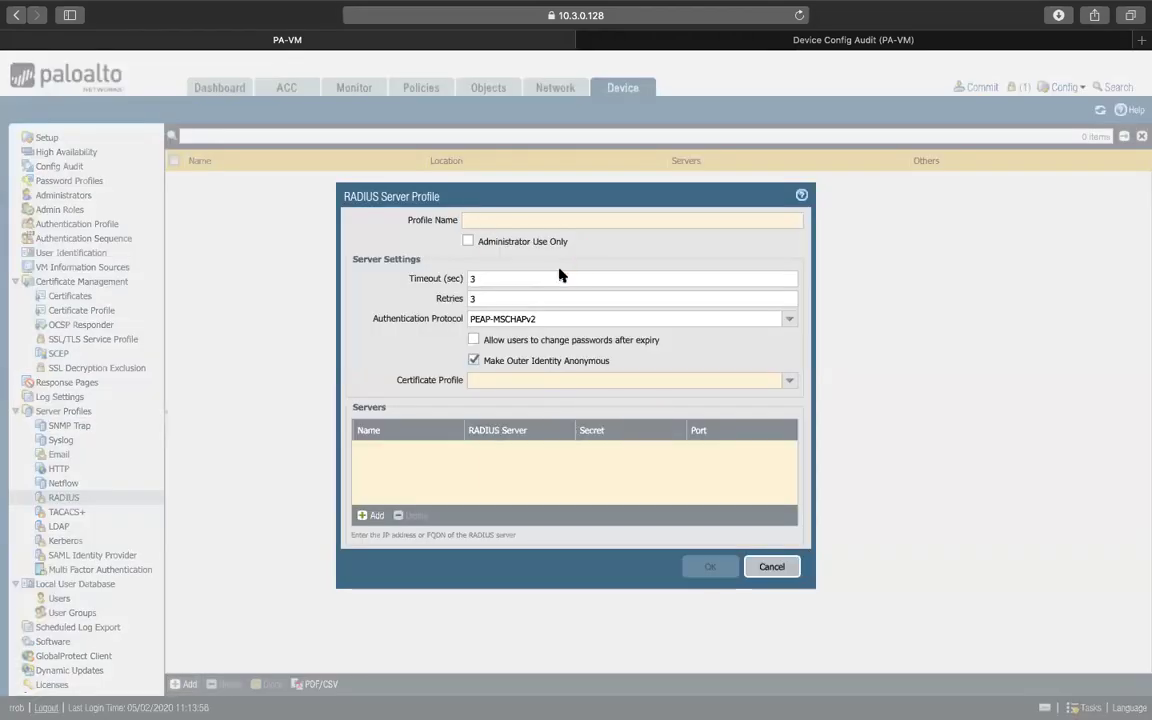
text(Radius)
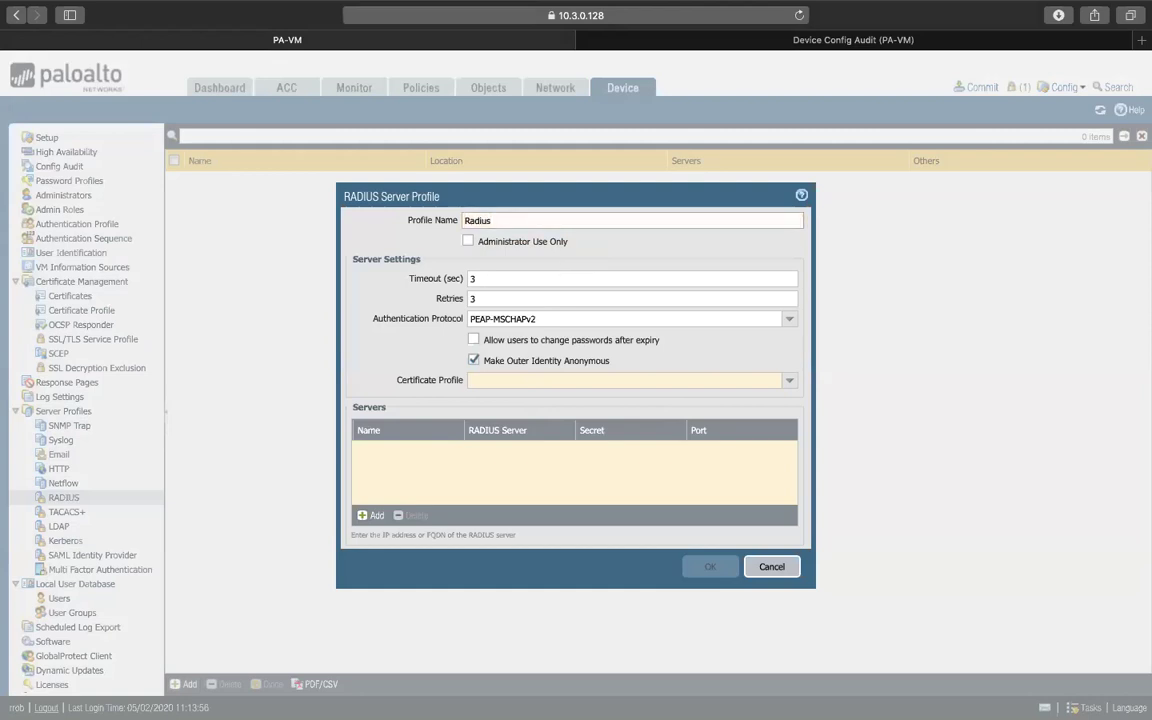
text(_Profile)
click(500, 278)
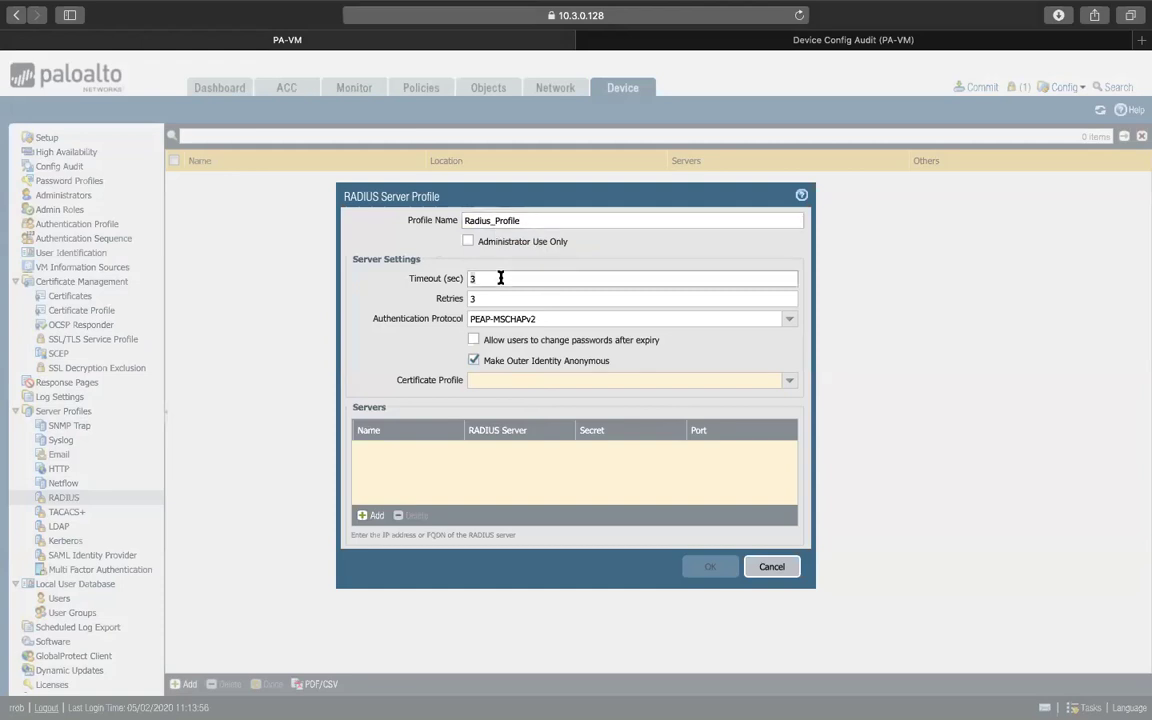
click(478, 299)
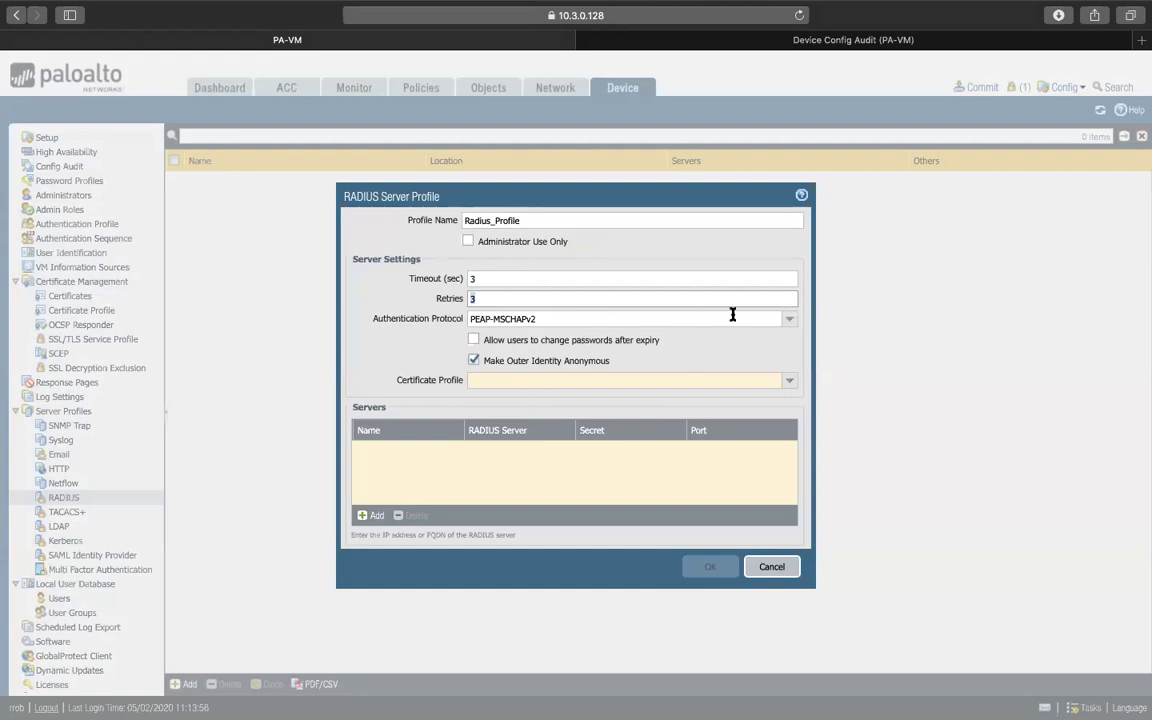
click(789, 320)
click(478, 396)
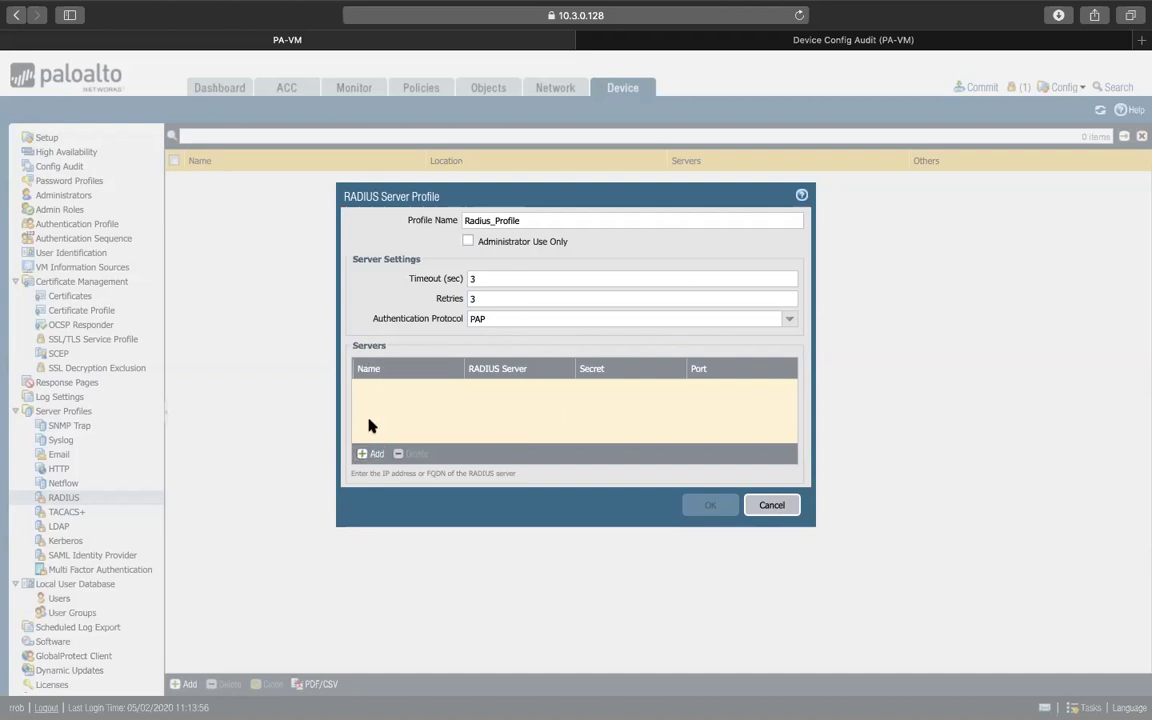
Add RADIUS server AD at 10.2.0.120 and enter and confirm its shared secret
click(366, 455)
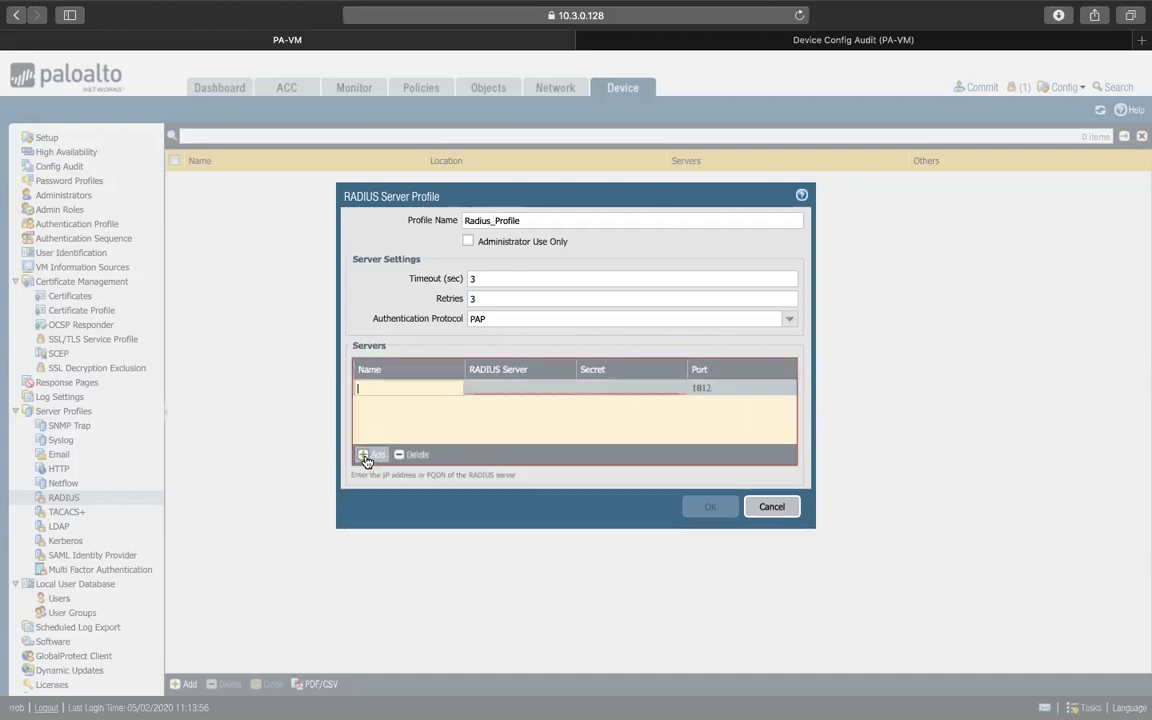
text(AD)
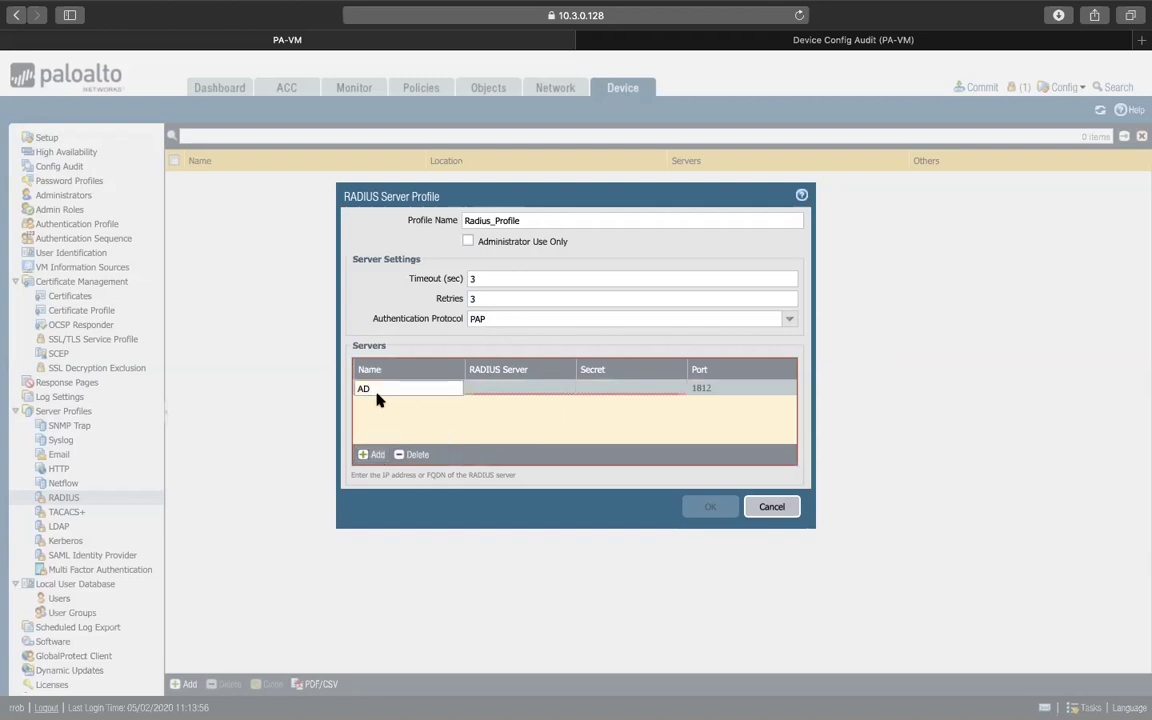
click(501, 393)
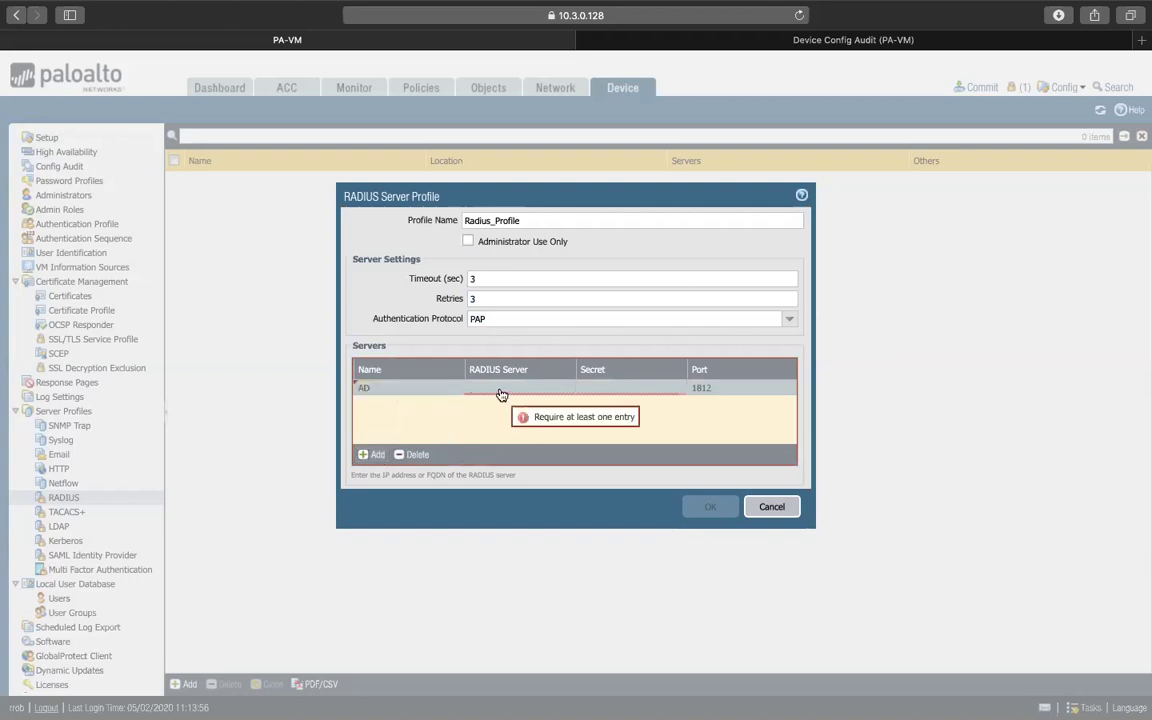
click(501, 393)
text(10.)
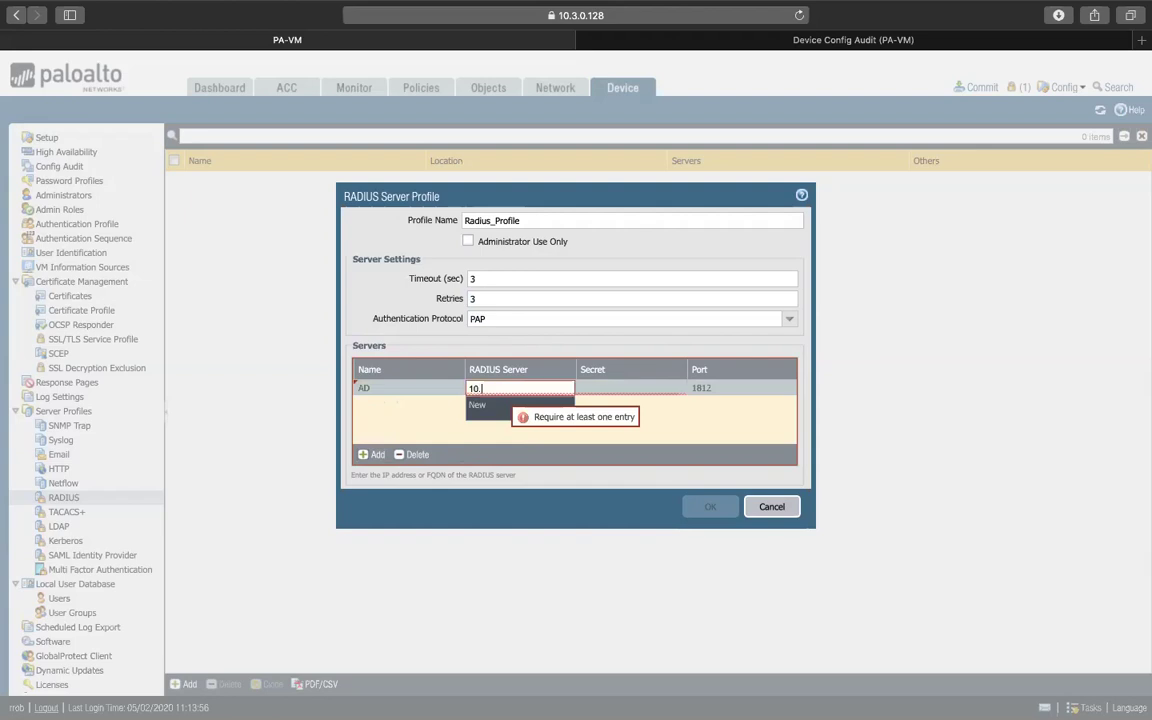
text(2.0.120)
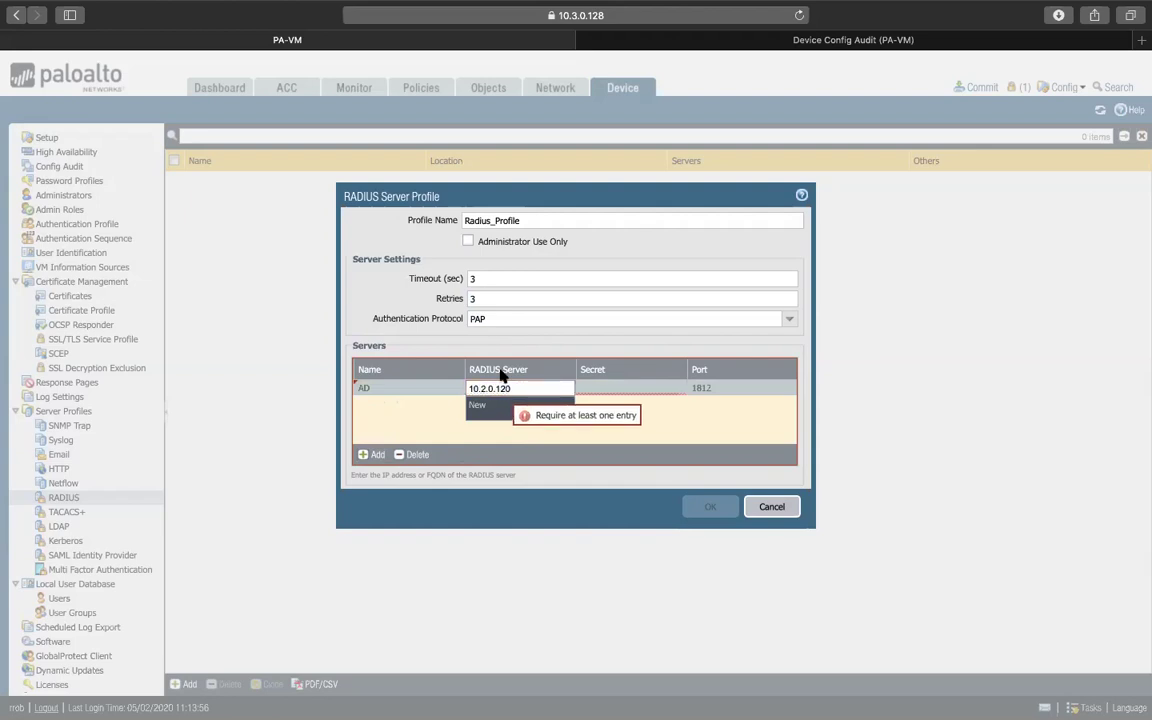
click(615, 402)
click(608, 392)
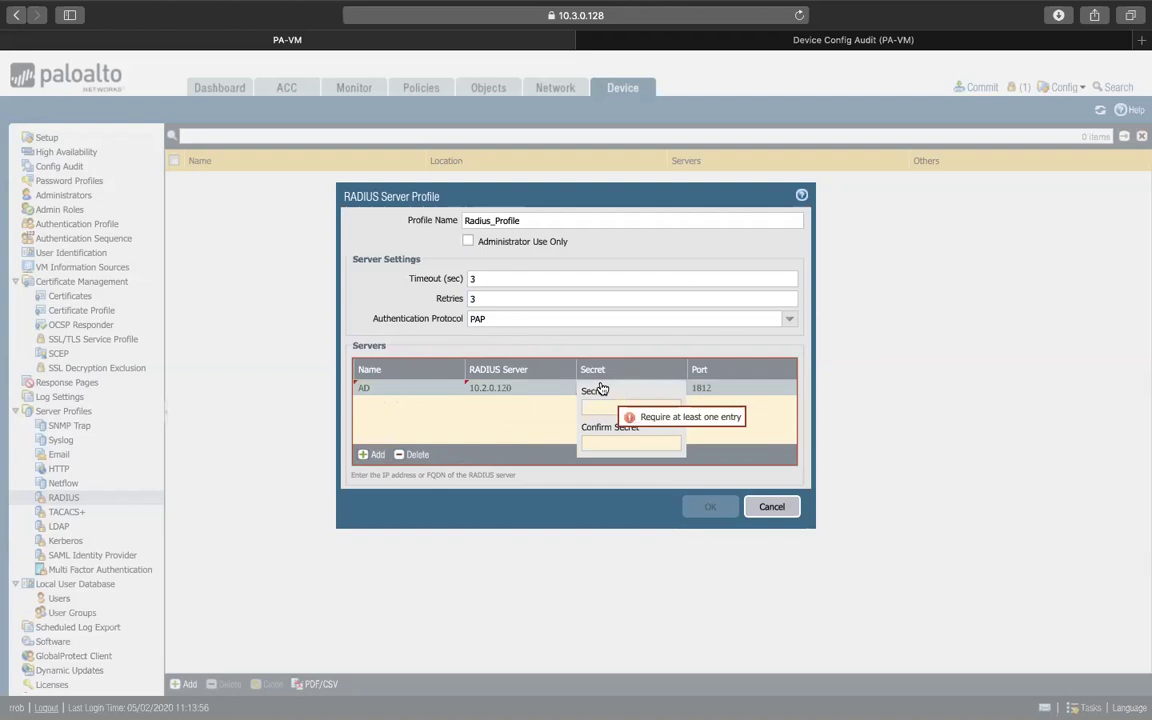
click(609, 407)
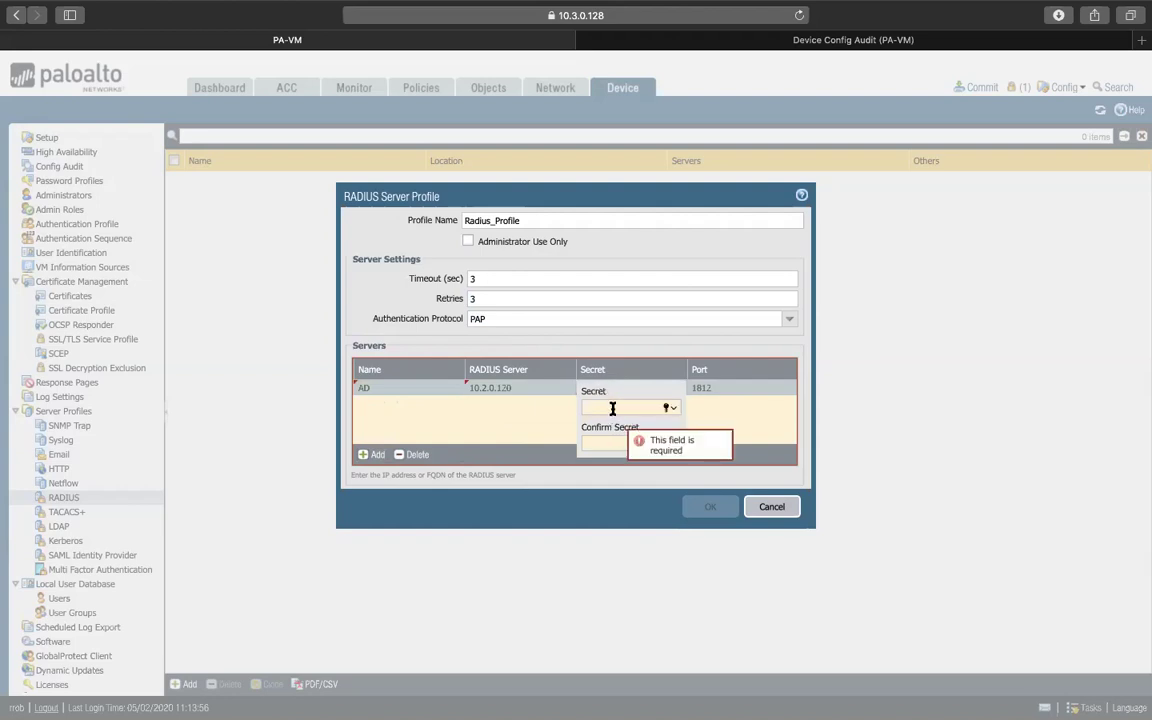
text(*******)
key(Tab)
text(********)
click(722, 424)
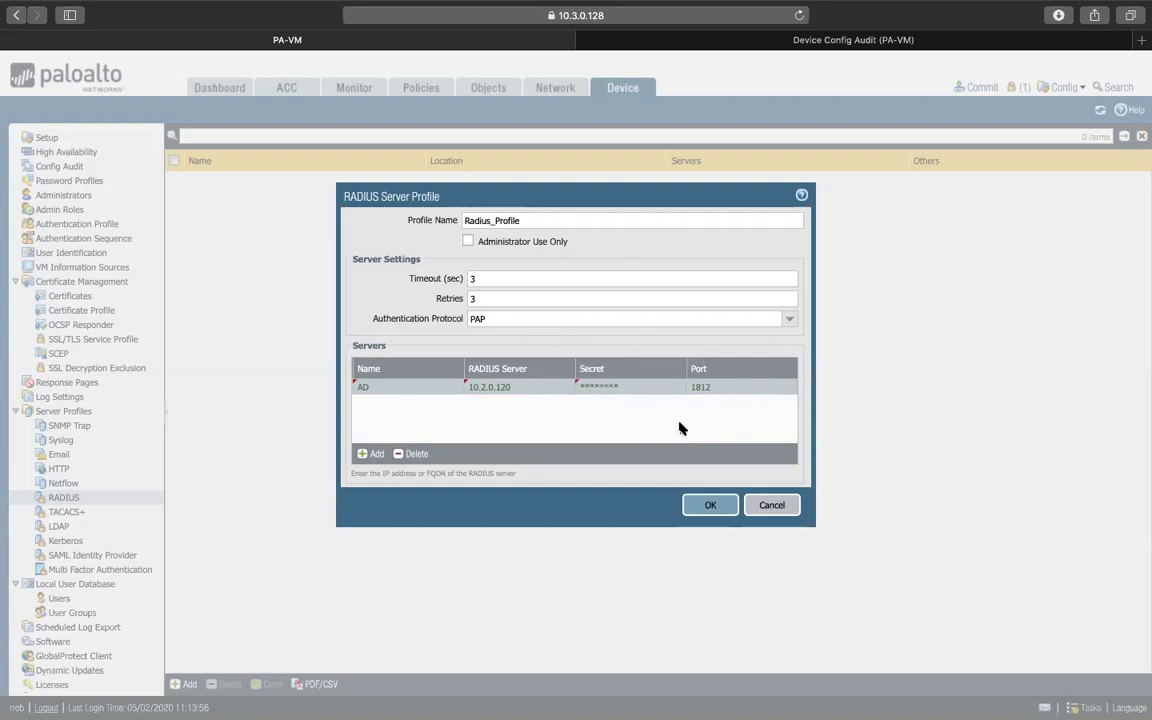
Save Radius_Profile, go to Authentication Profile, and decline the browser's password save
click(712, 505)
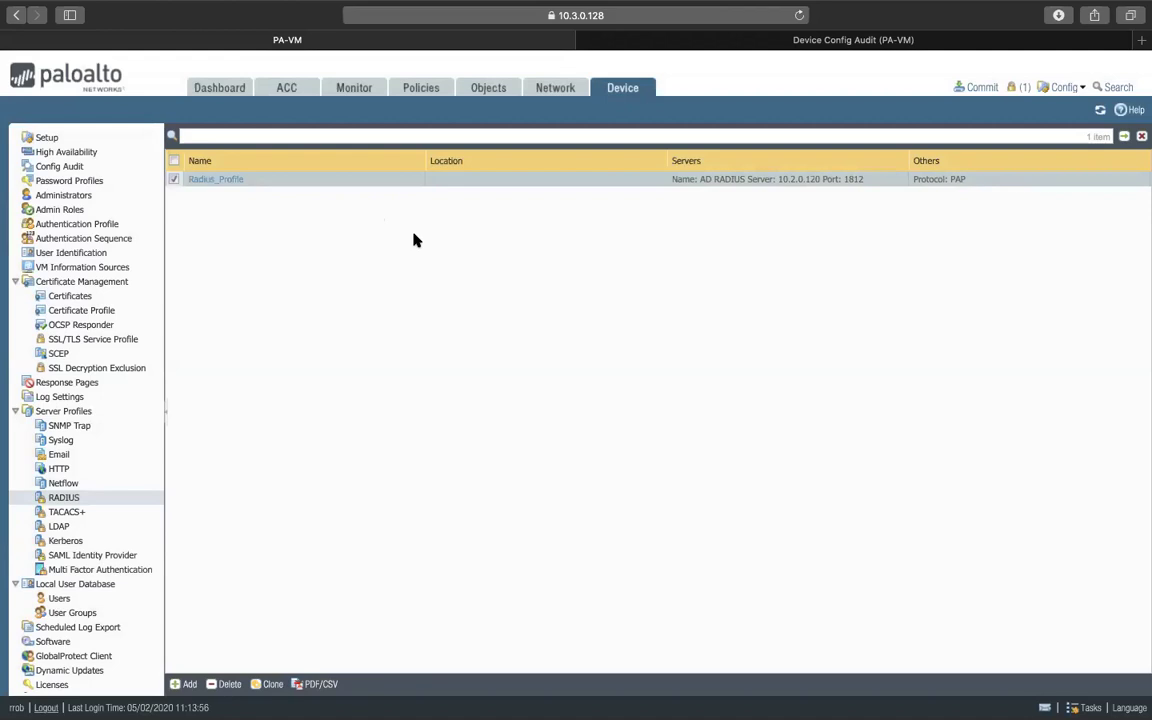
click(98, 223)
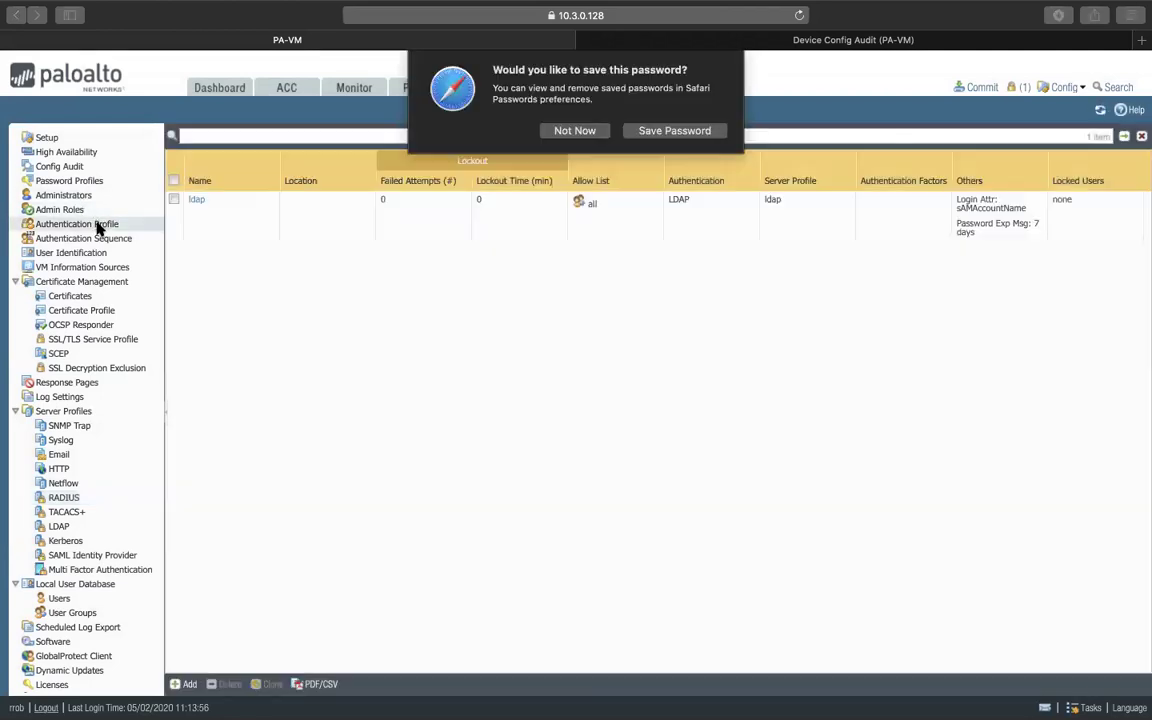
click(577, 130)
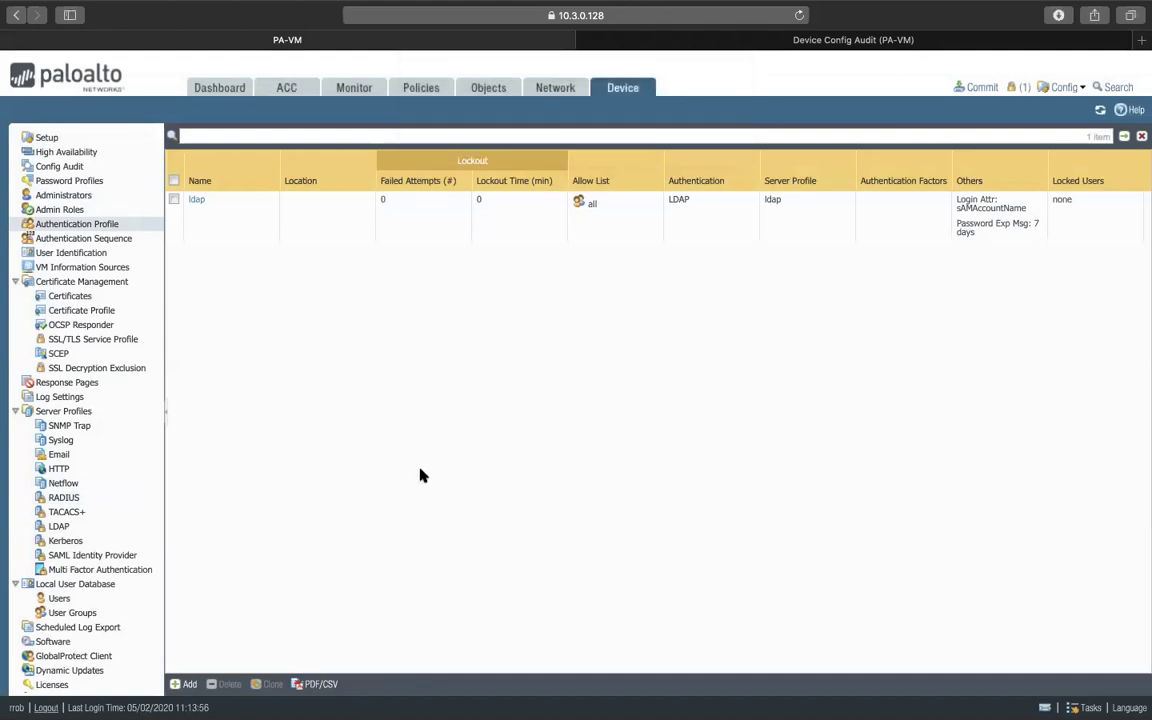
Add authentication profile Radius_Auth_Profile with type RADIUS and server profile Radius_Profile
click(184, 684)
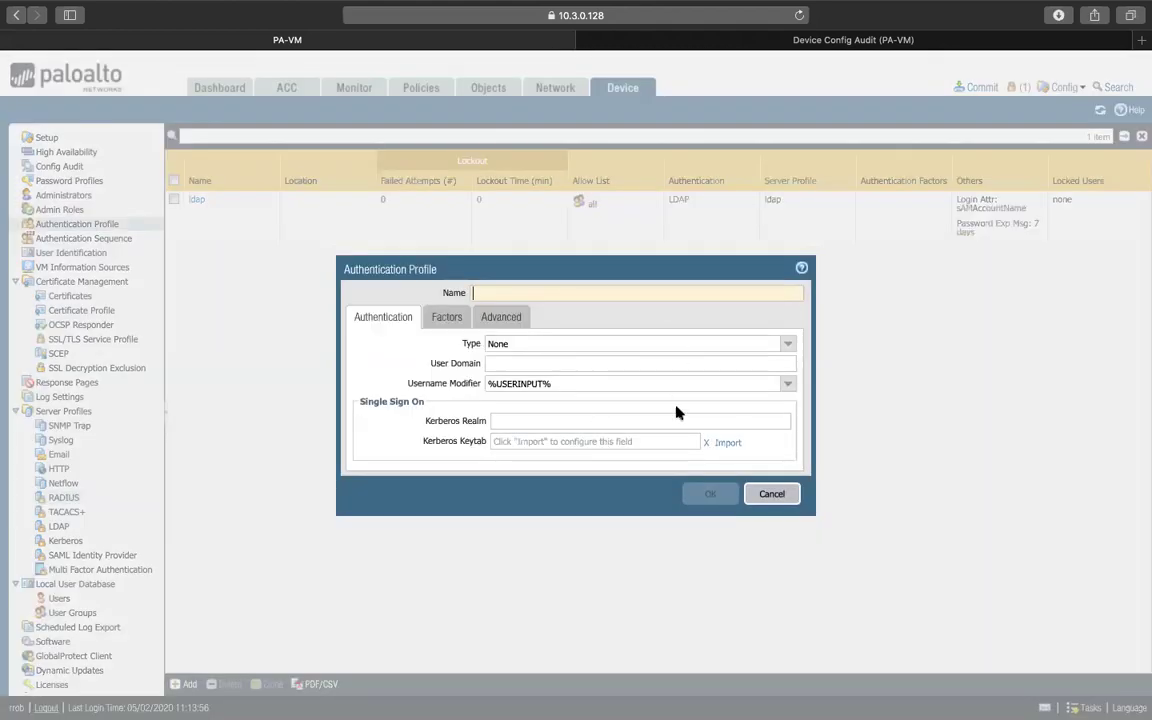
text(Radius_A)
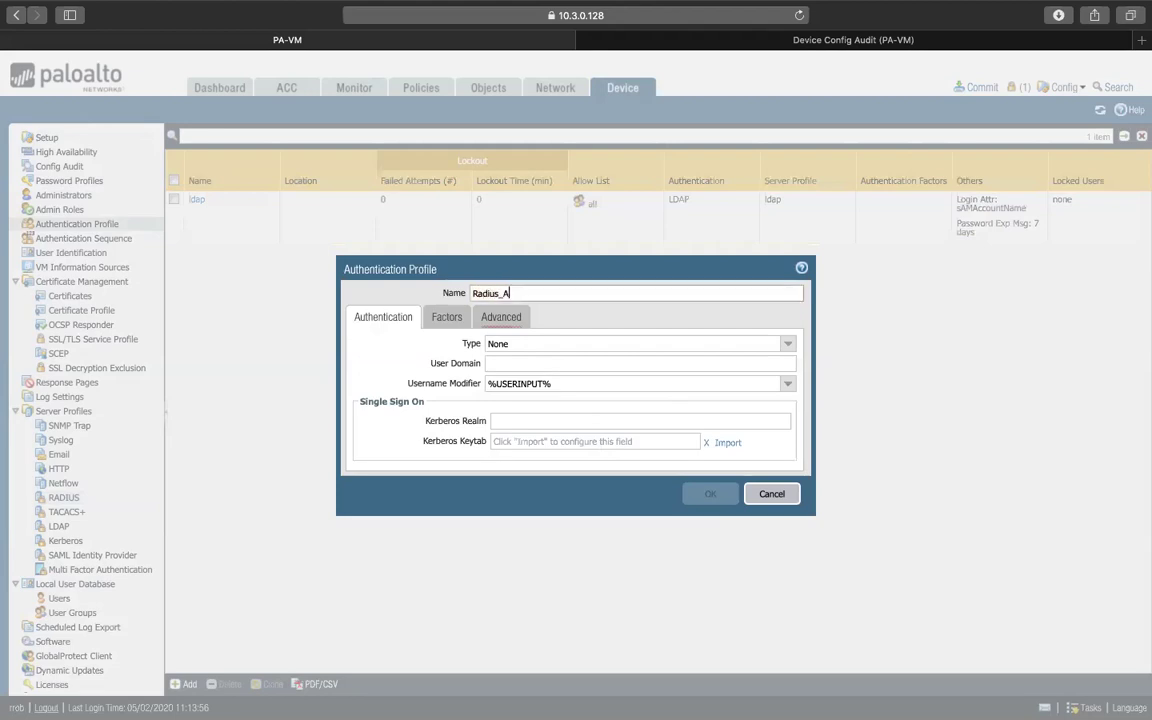
text(uth_Profile)
click(788, 347)
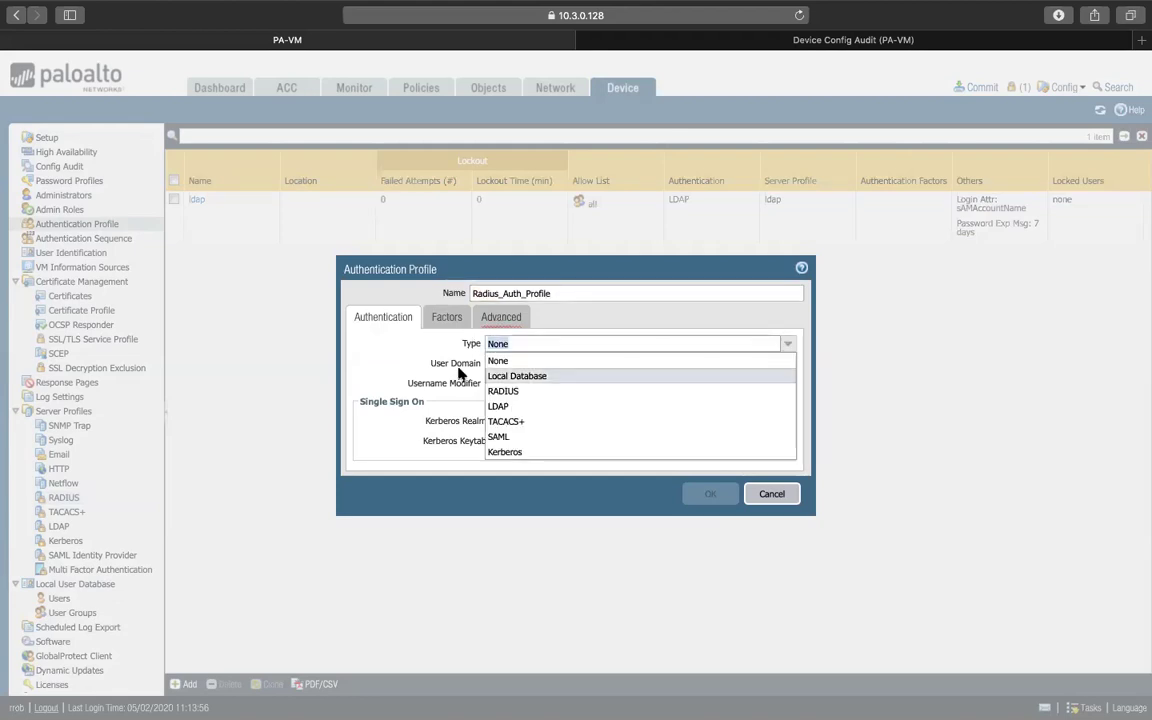
click(538, 390)
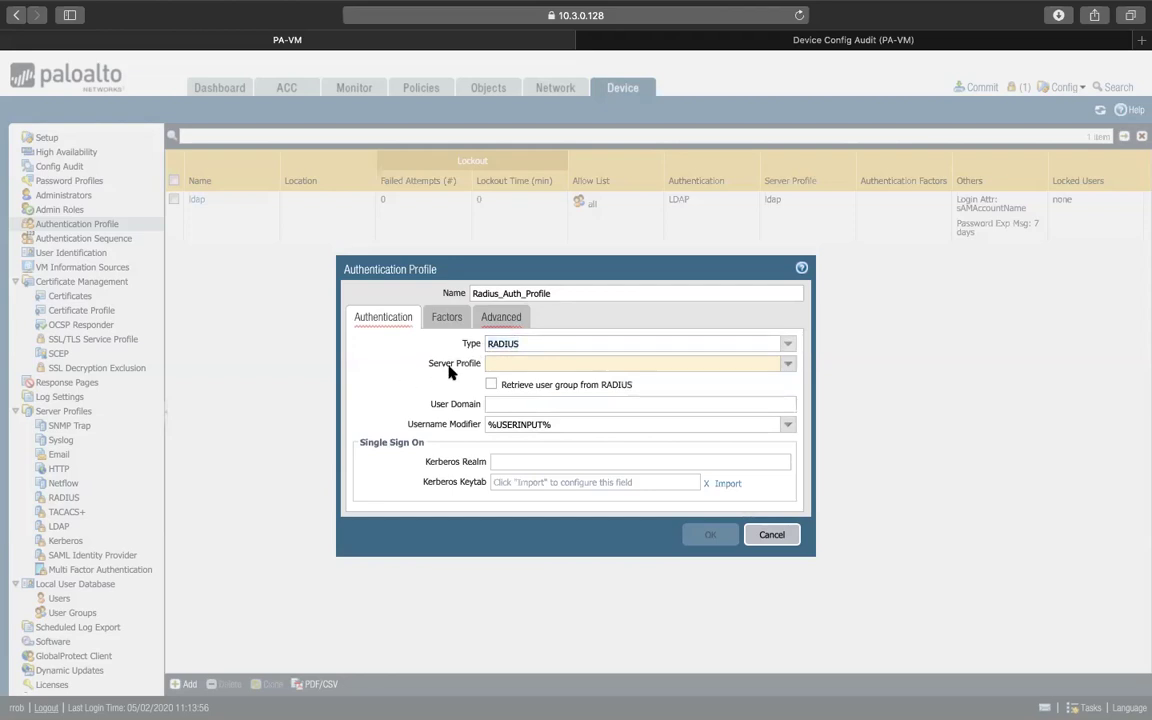
click(789, 363)
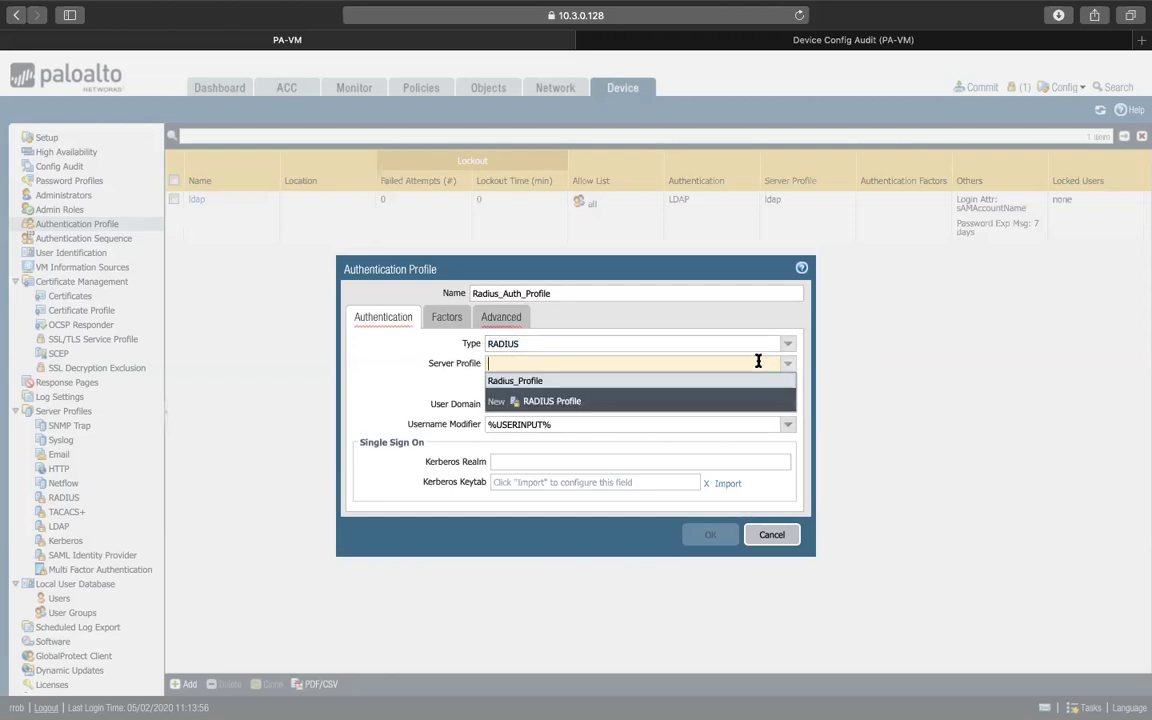
click(563, 404)
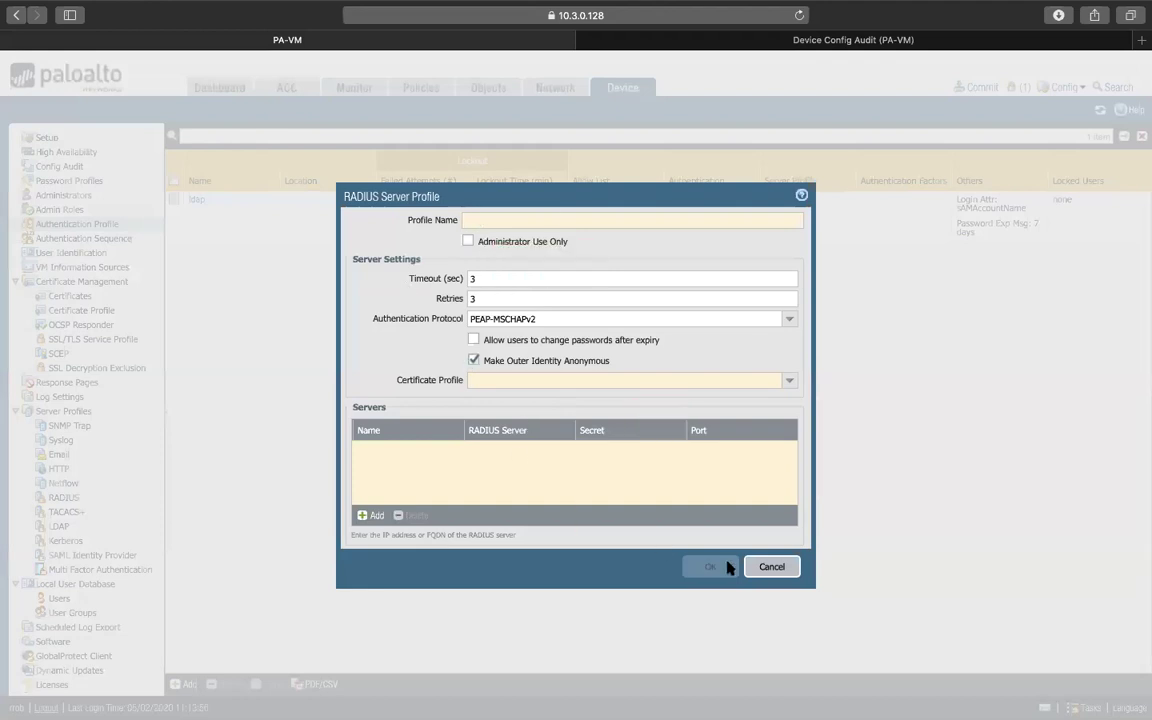
click(772, 566)
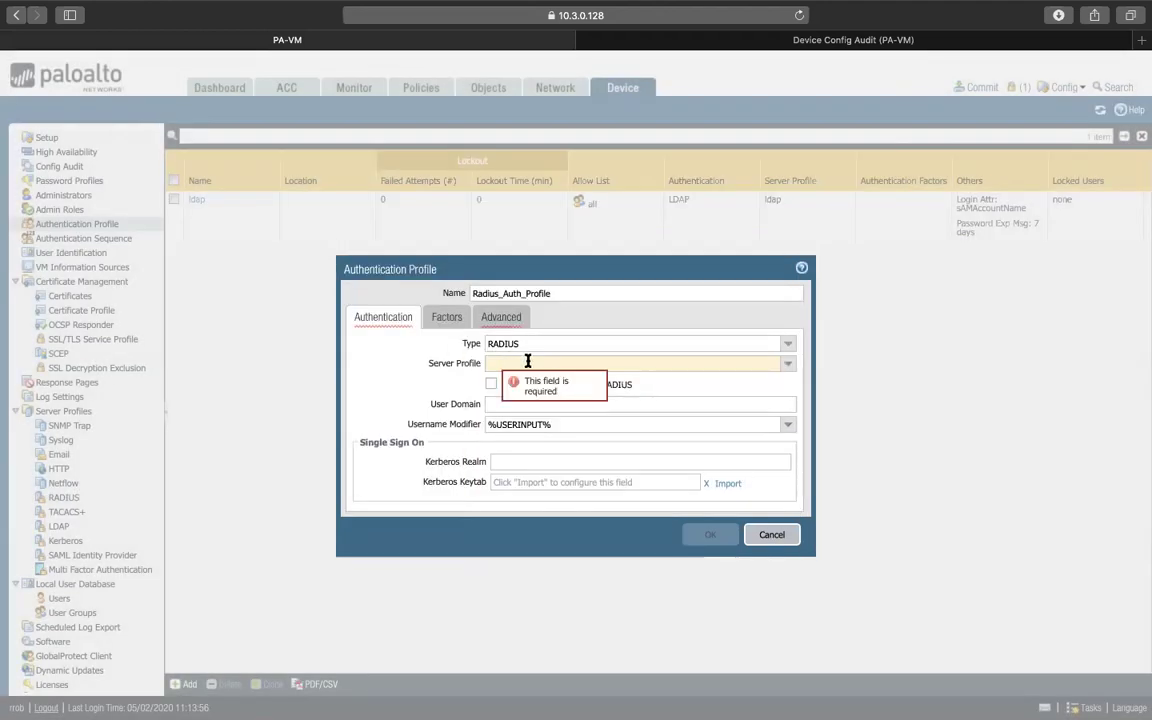
click(786, 364)
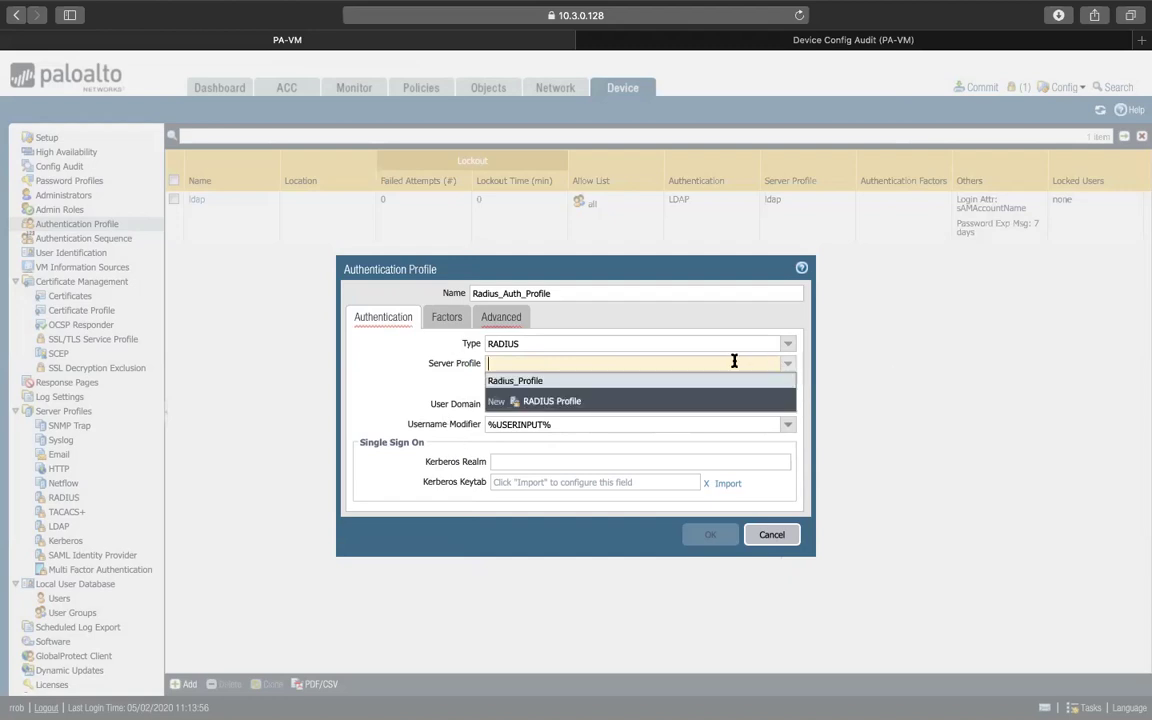
click(531, 383)
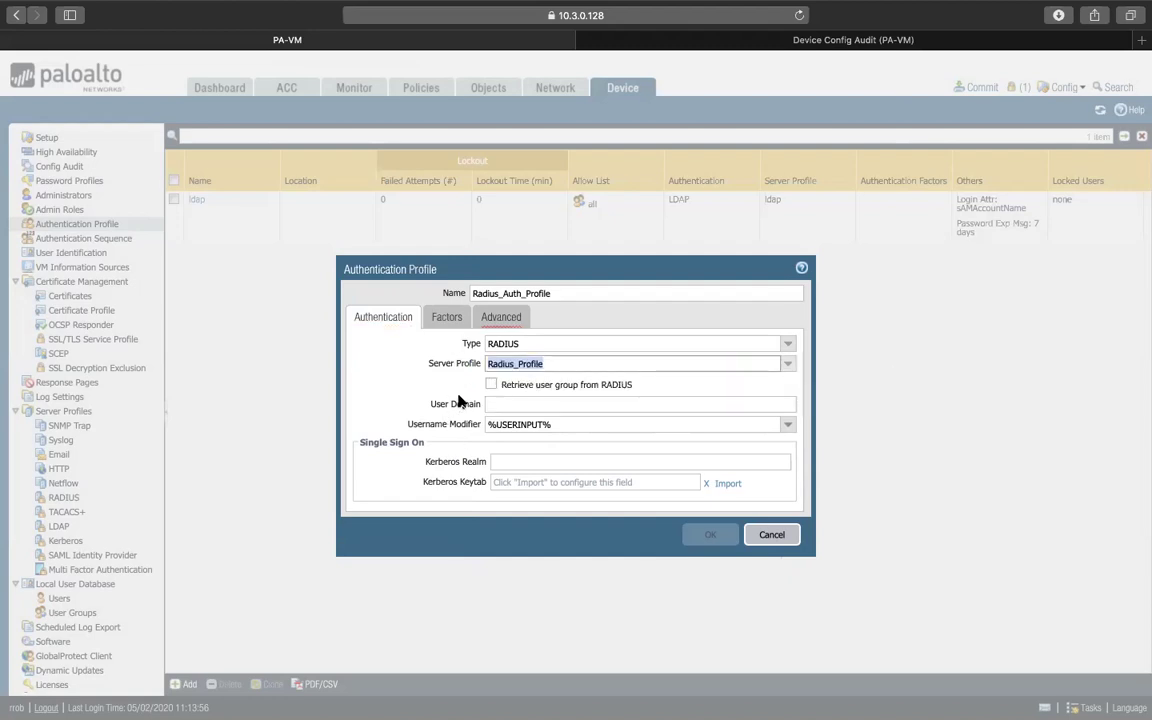
Retrieve user groups from RADIUS, set user domain lab.internal and username modifier none
click(491, 385)
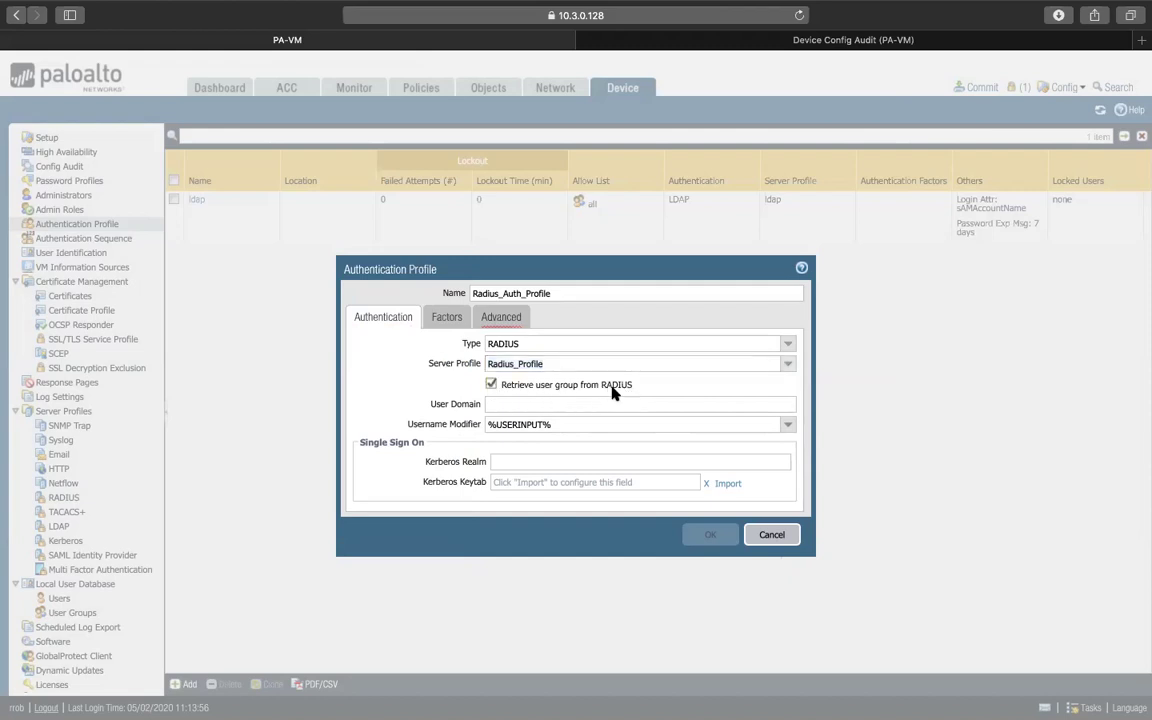
click(508, 406)
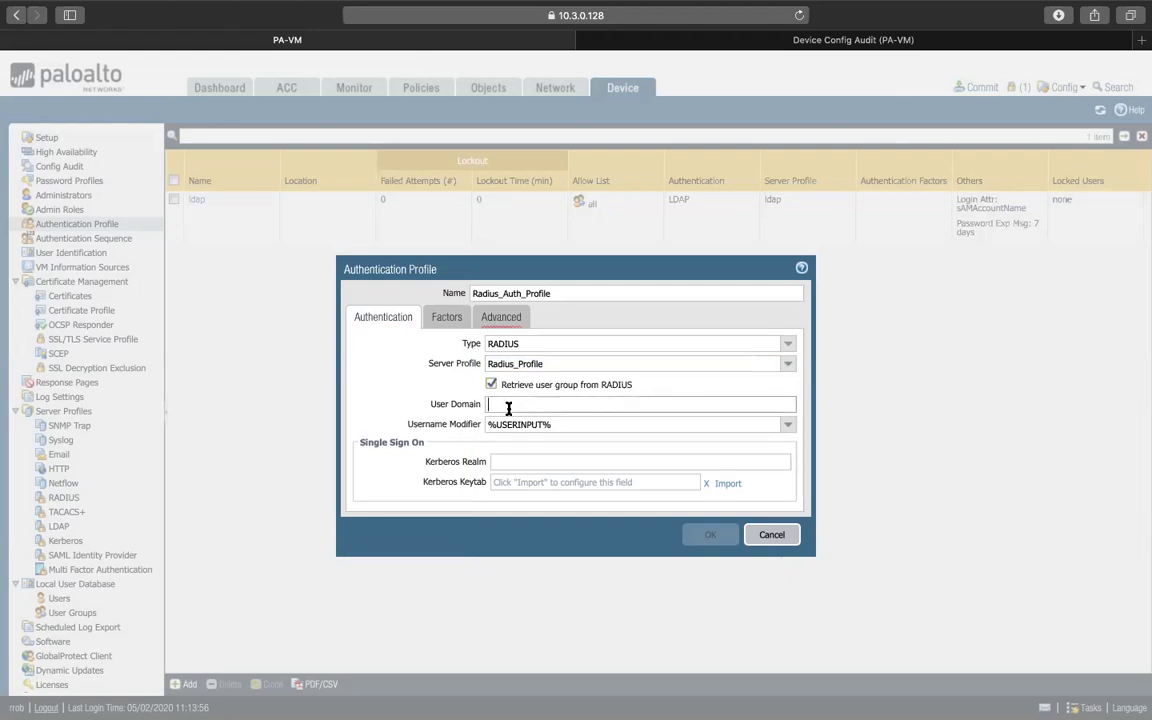
text(lab.internal)
click(789, 428)
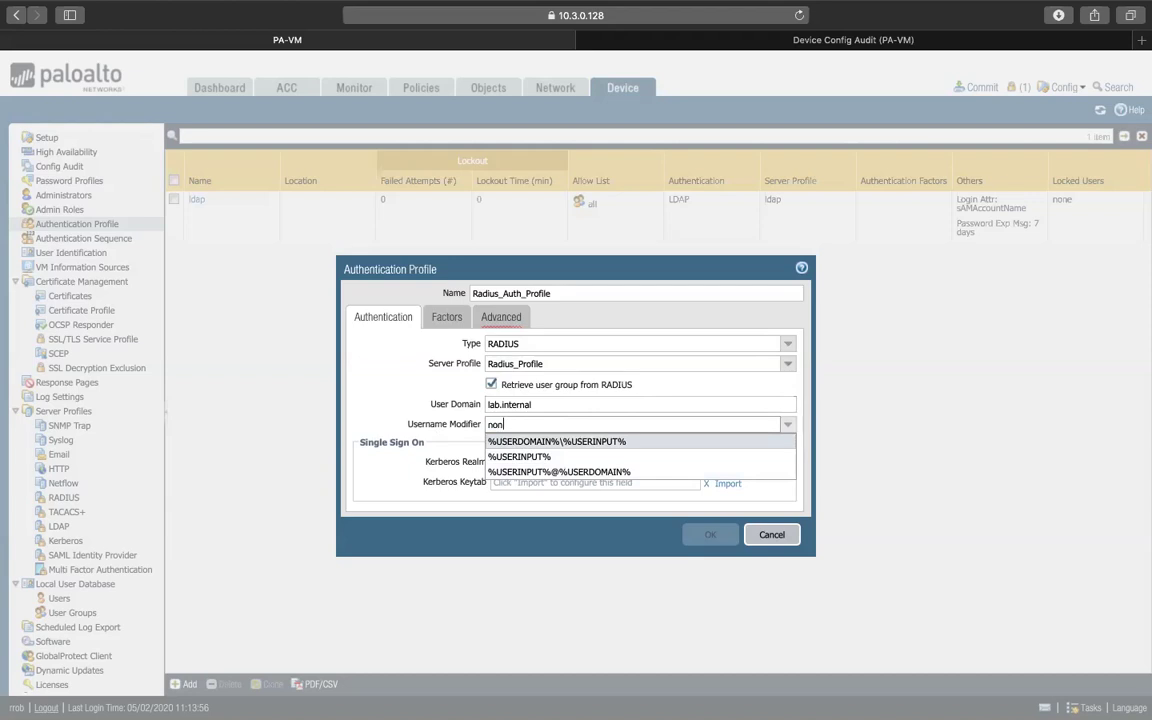
text(e)
click(394, 377)
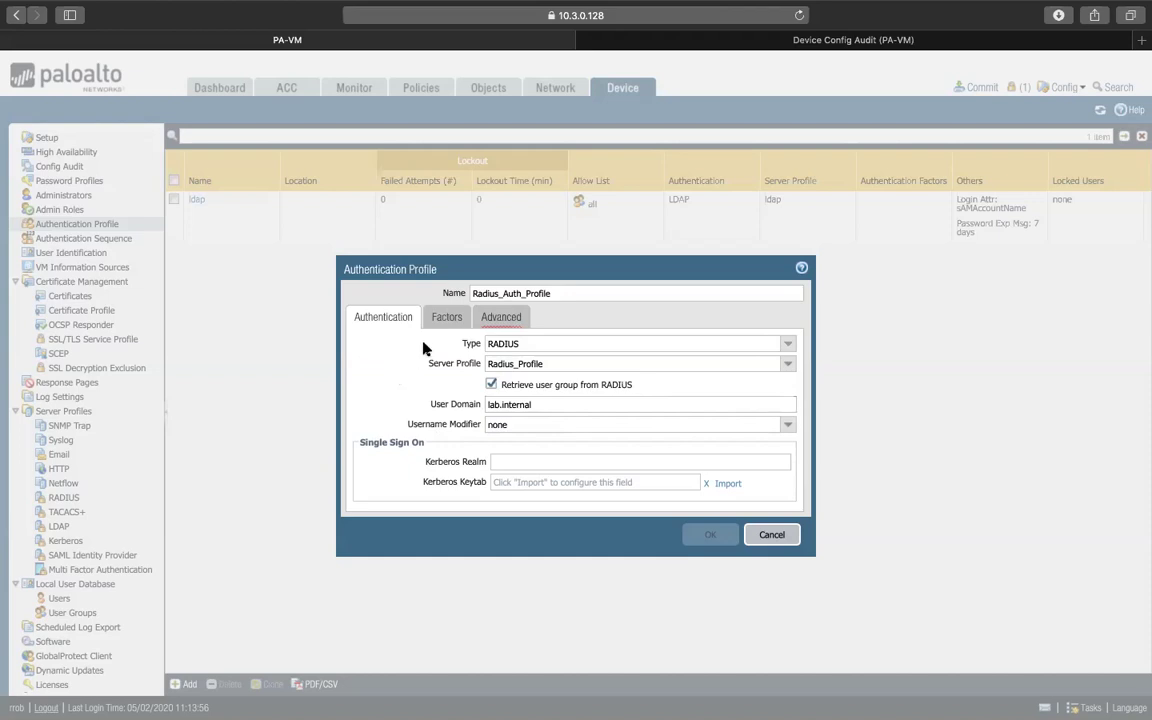
click(450, 320)
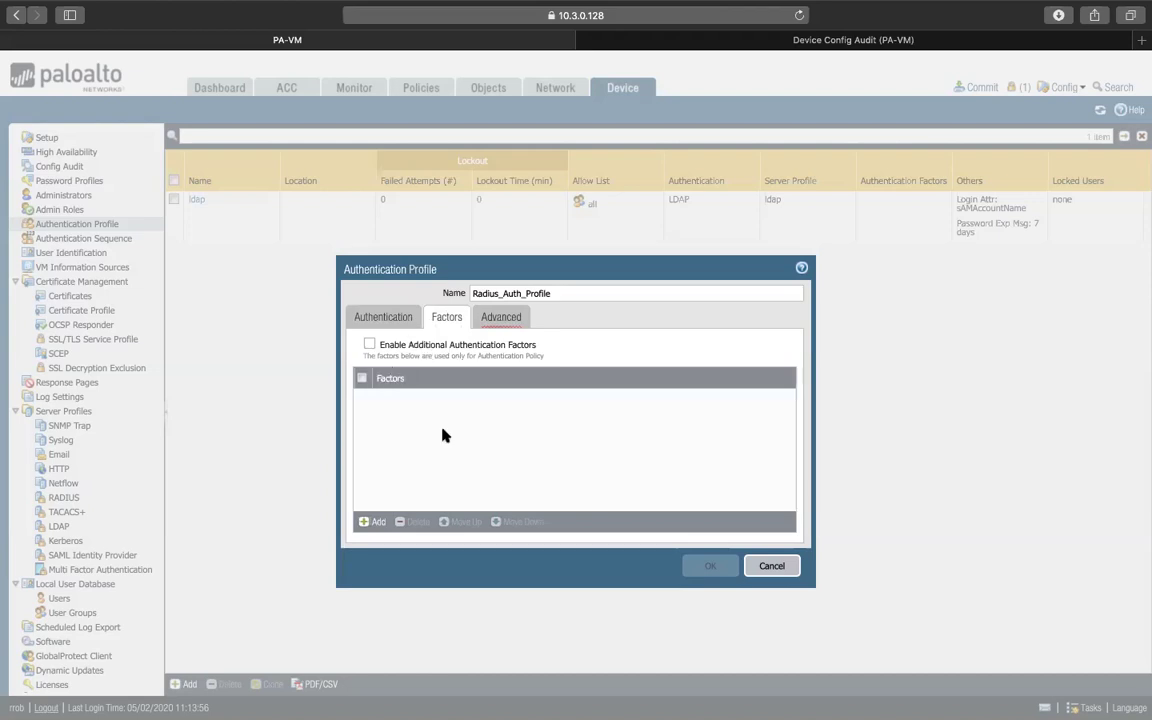
On the Advanced tab, add 'all' to Radius_Auth_Profile's allow list
click(503, 316)
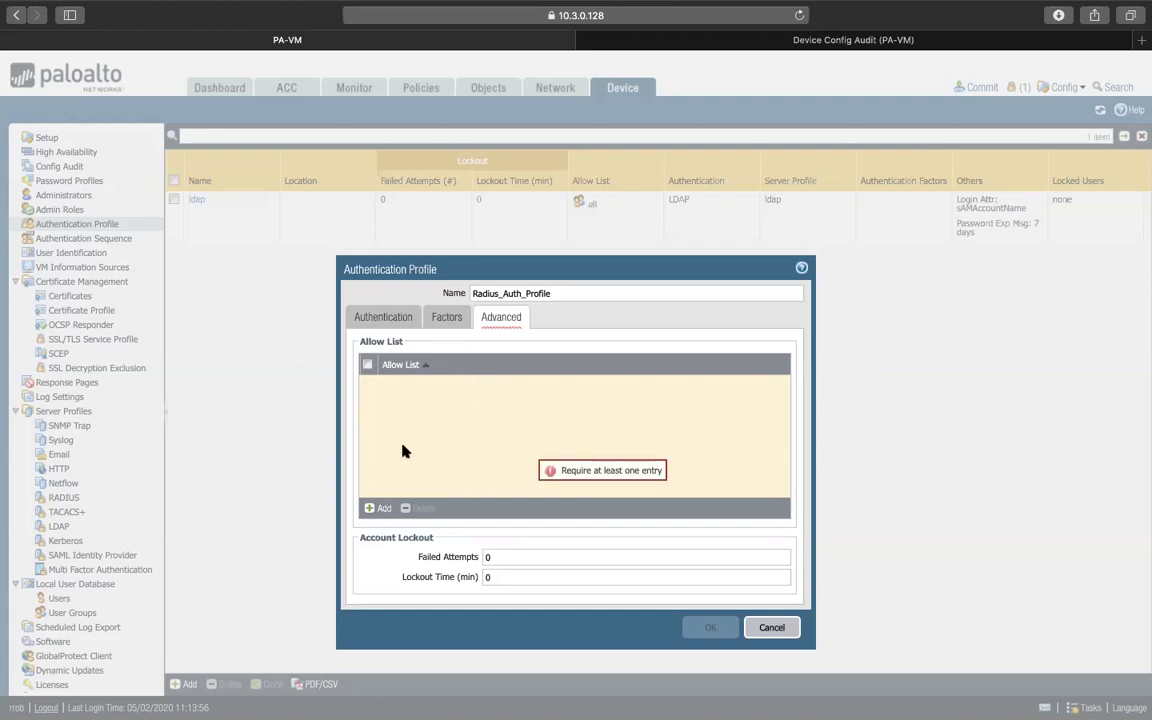
click(377, 508)
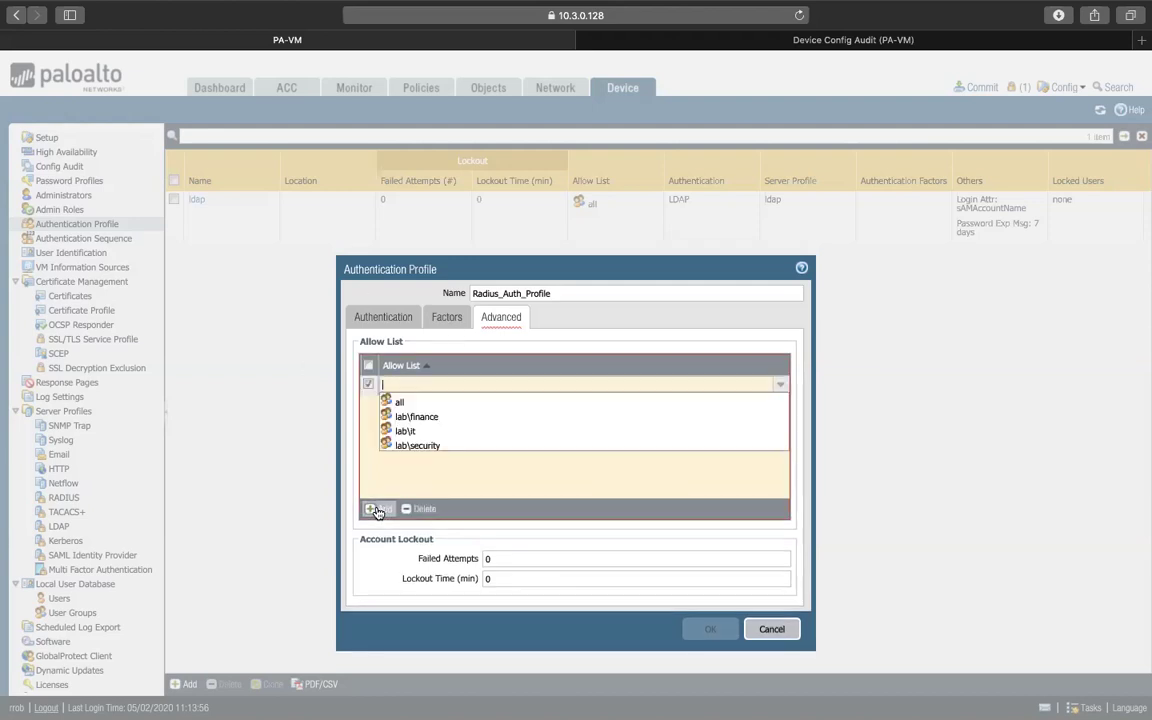
click(399, 403)
click(450, 435)
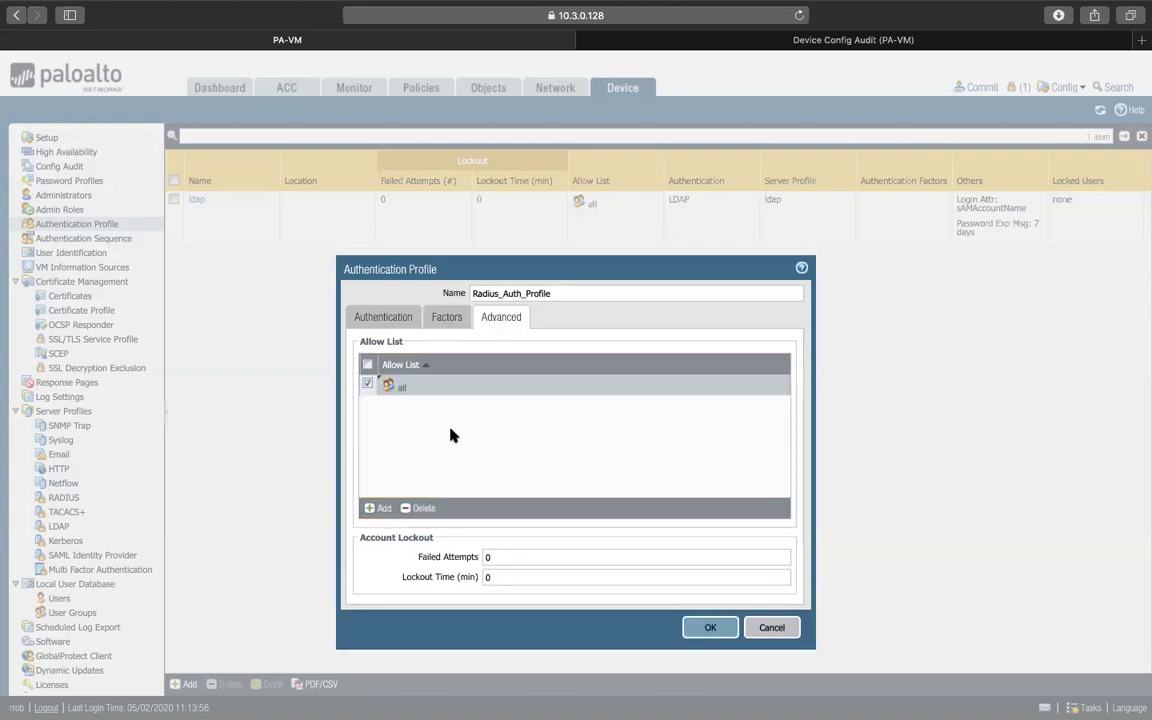
Save Radius_Auth_Profile and go to Device Setup's Management settings
click(710, 627)
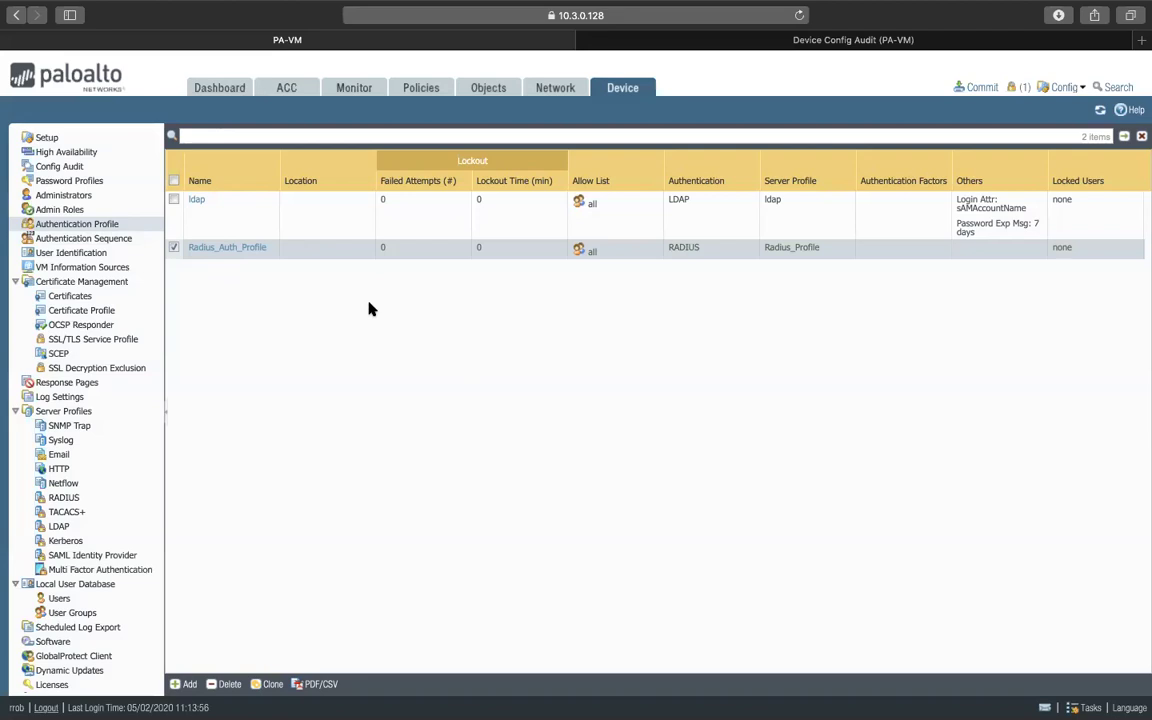
click(47, 139)
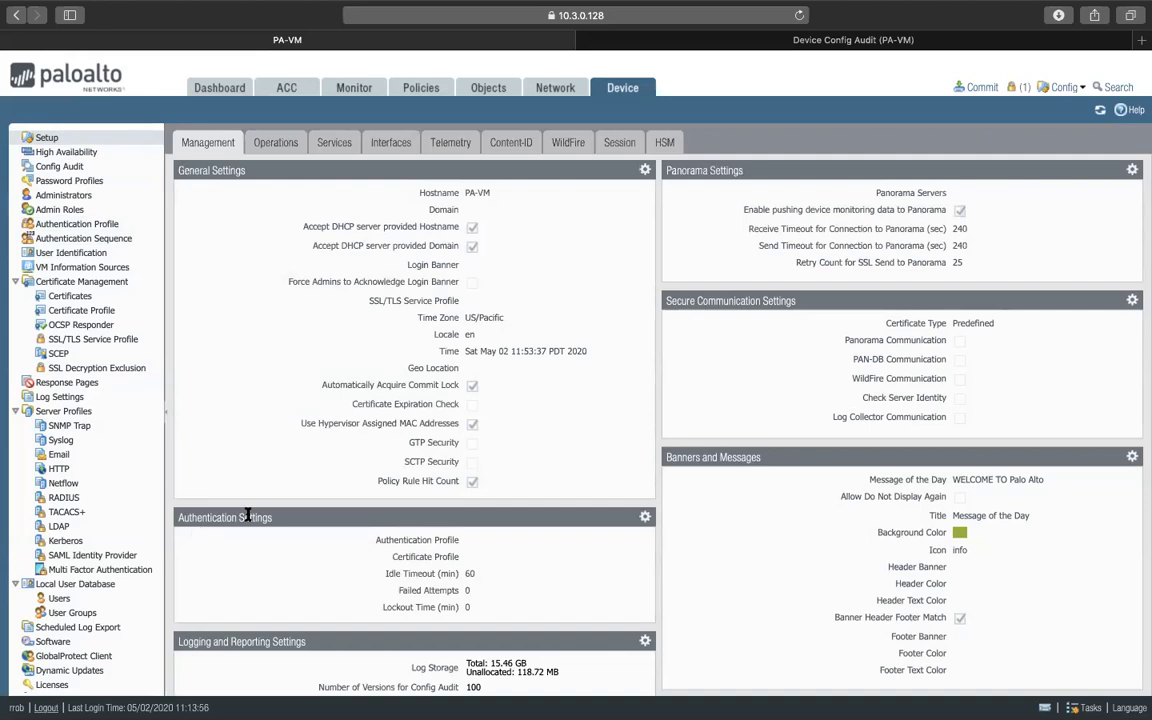
Set the administrator Authentication Settings to use Radius_Auth_Profile
click(645, 519)
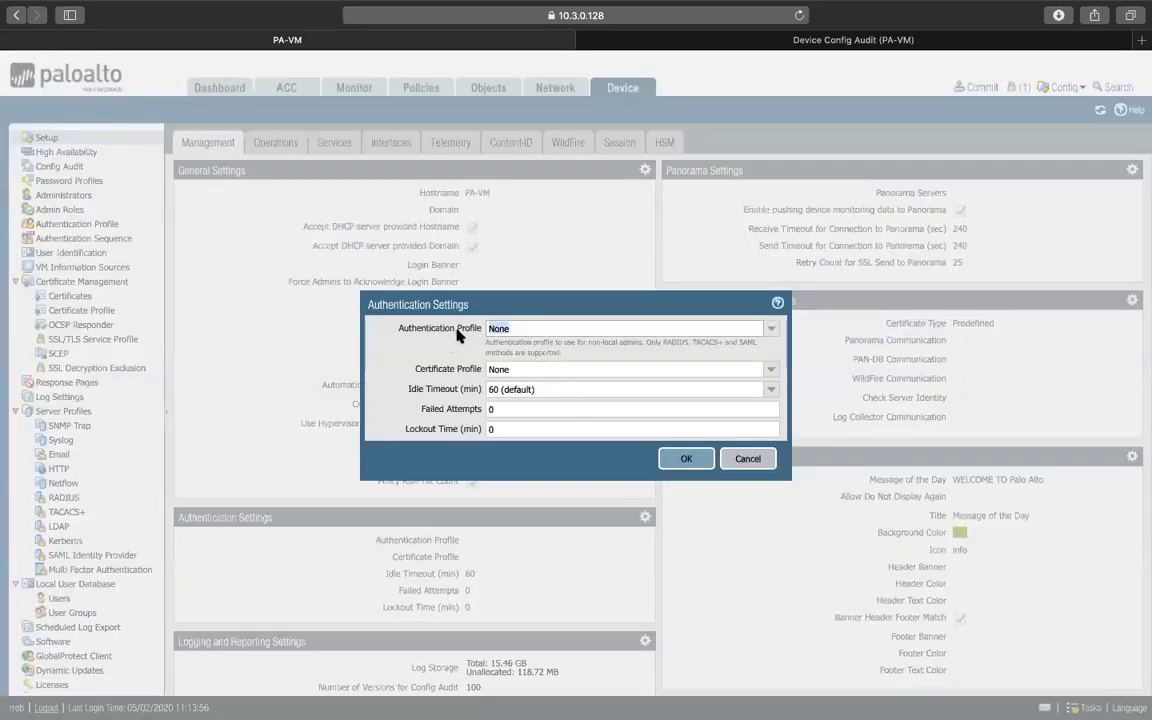
click(773, 331)
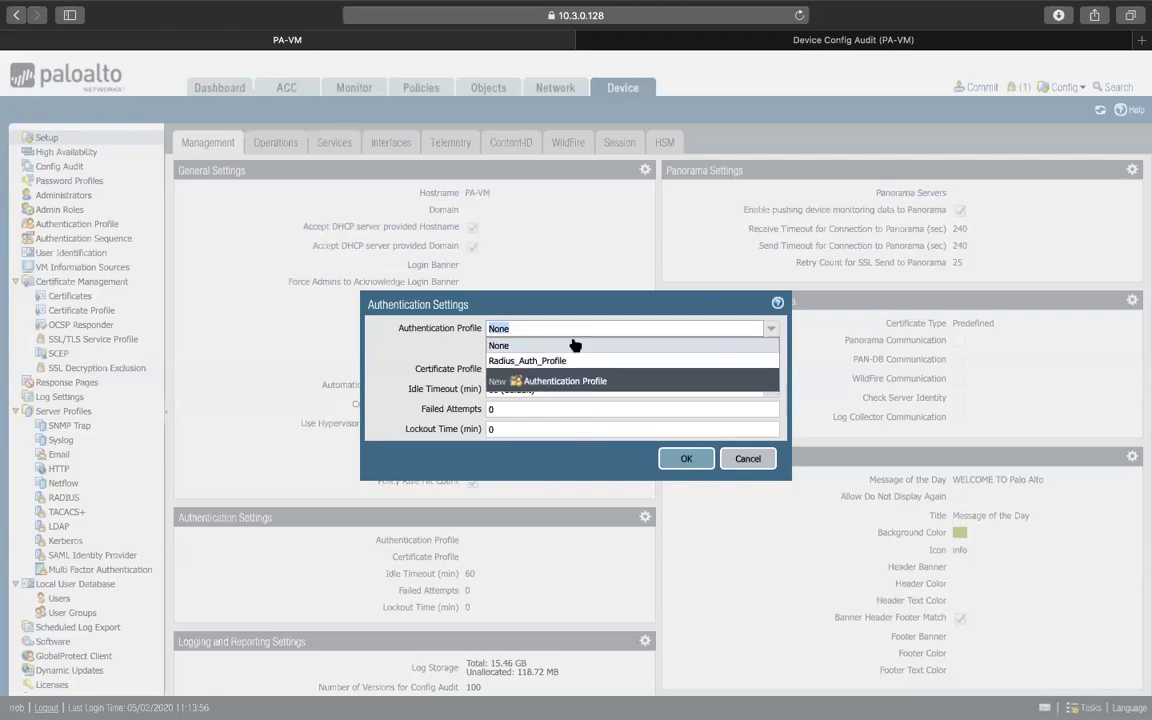
click(525, 362)
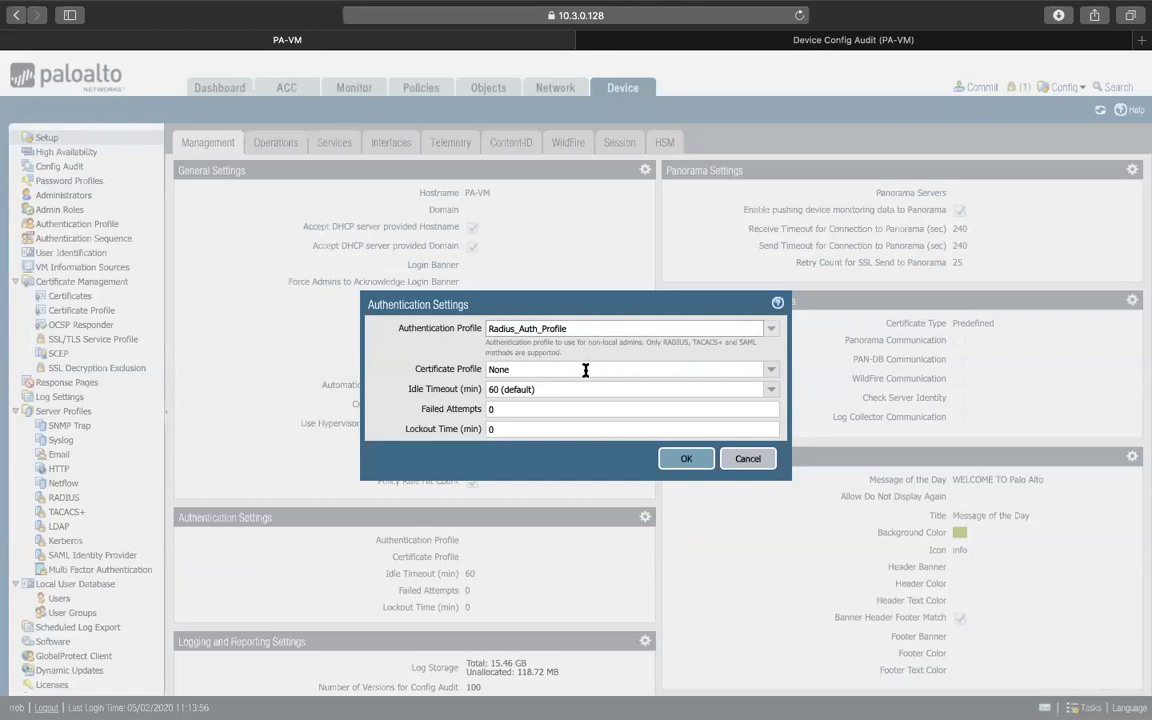
click(686, 458)
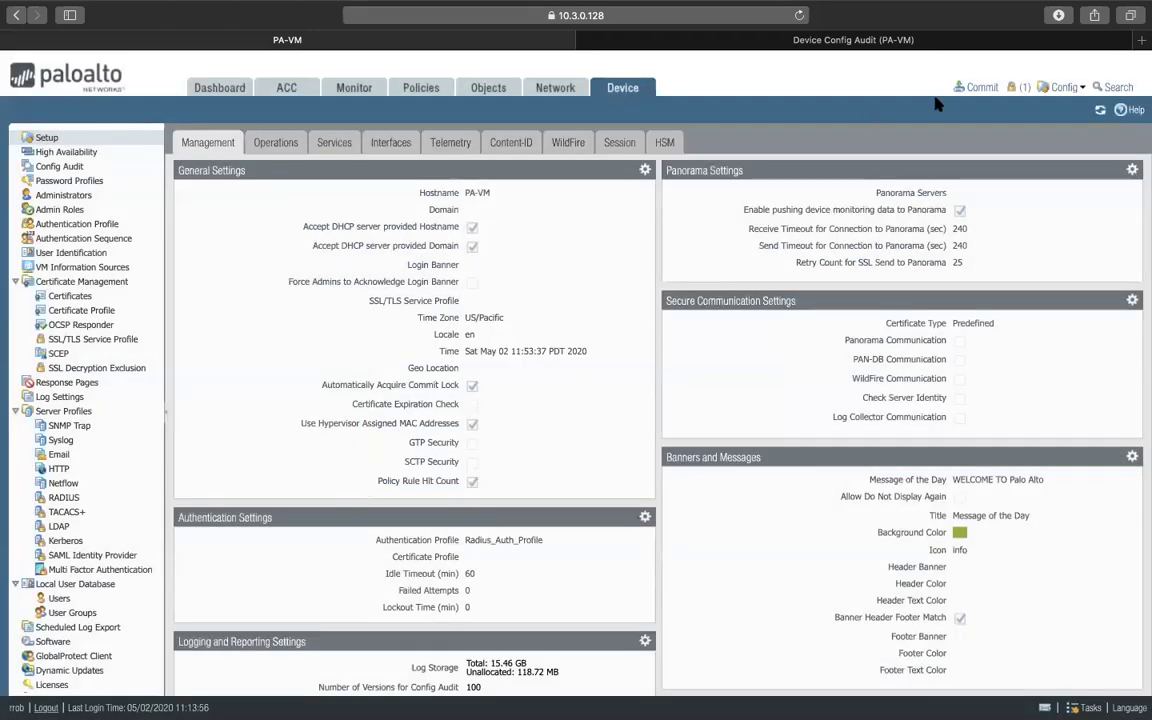
Commit all pending changes to the firewall and close the successful commit status
click(978, 88)
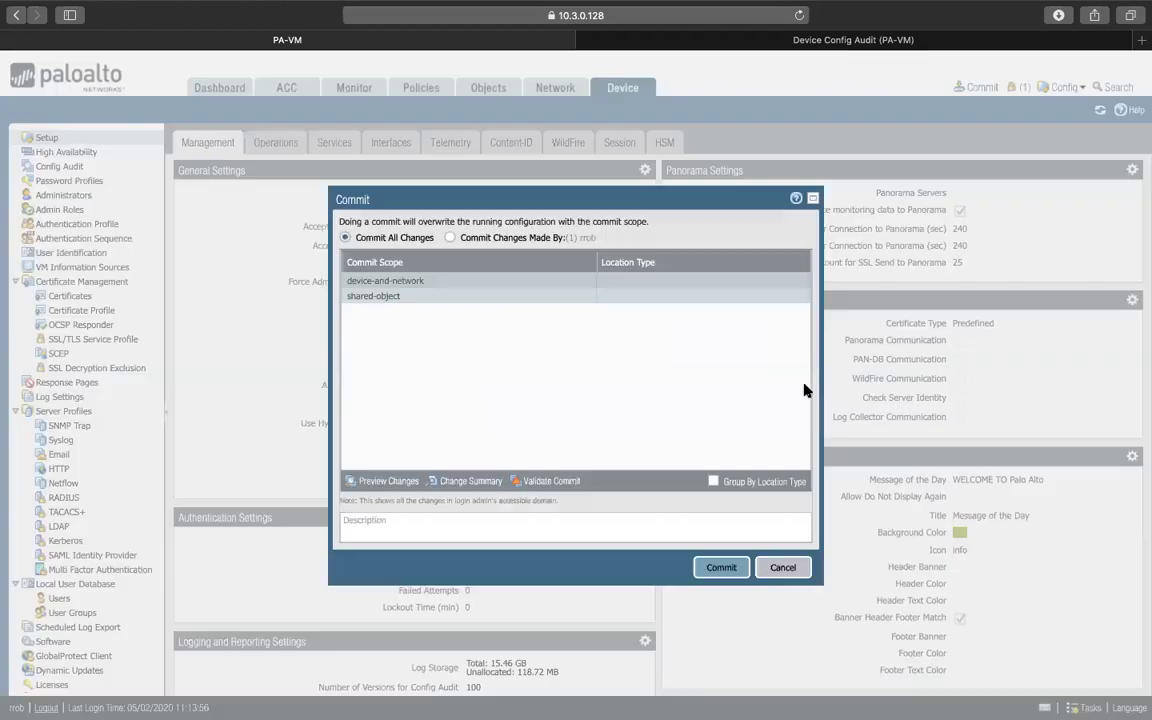
click(721, 567)
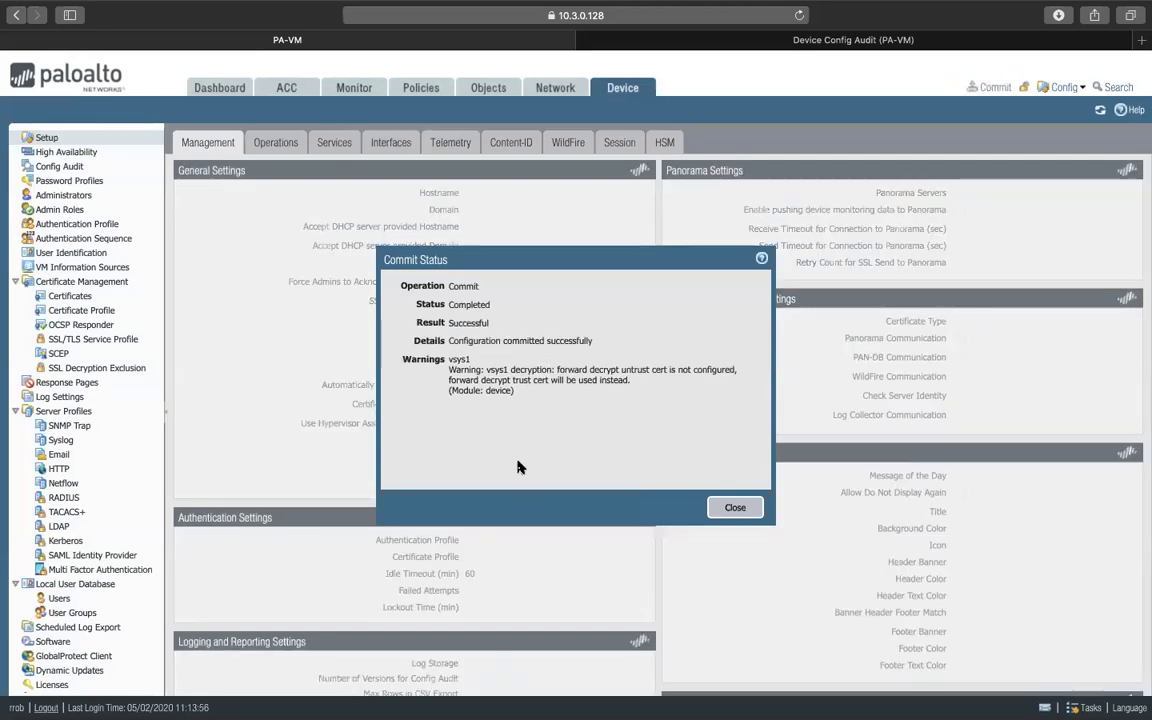
click(734, 508)
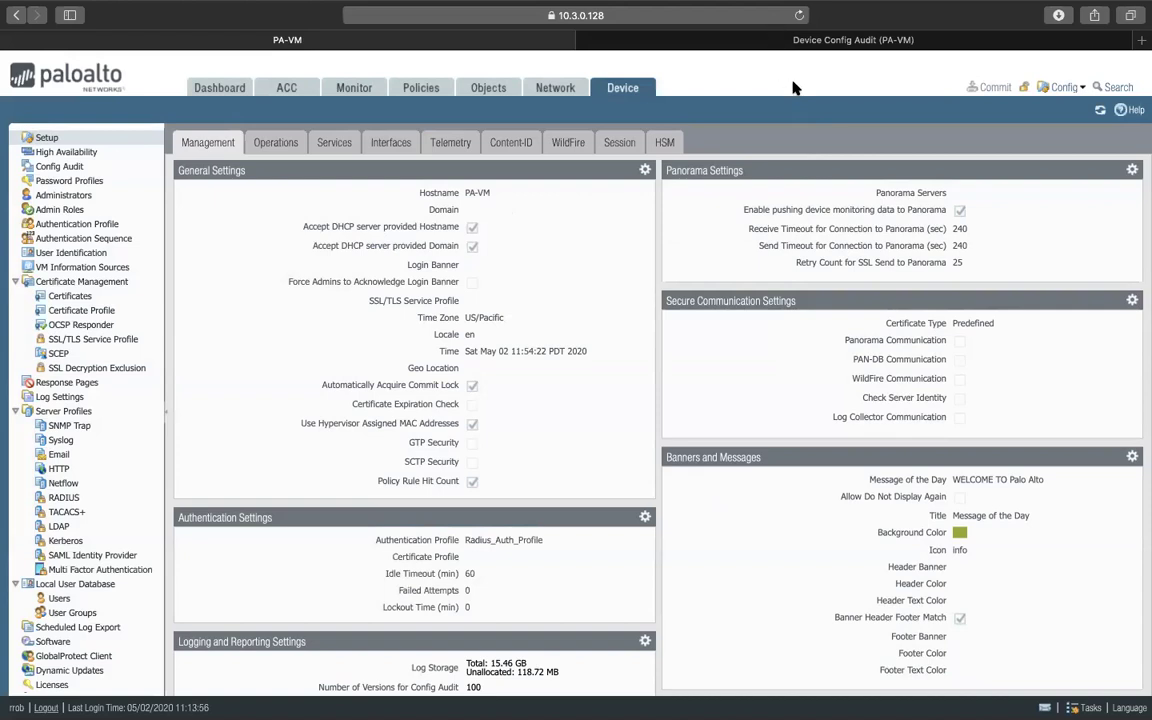
On the Windows server, launch Network Policy Server from Server Manager's Tools menu
key(super+Tab)
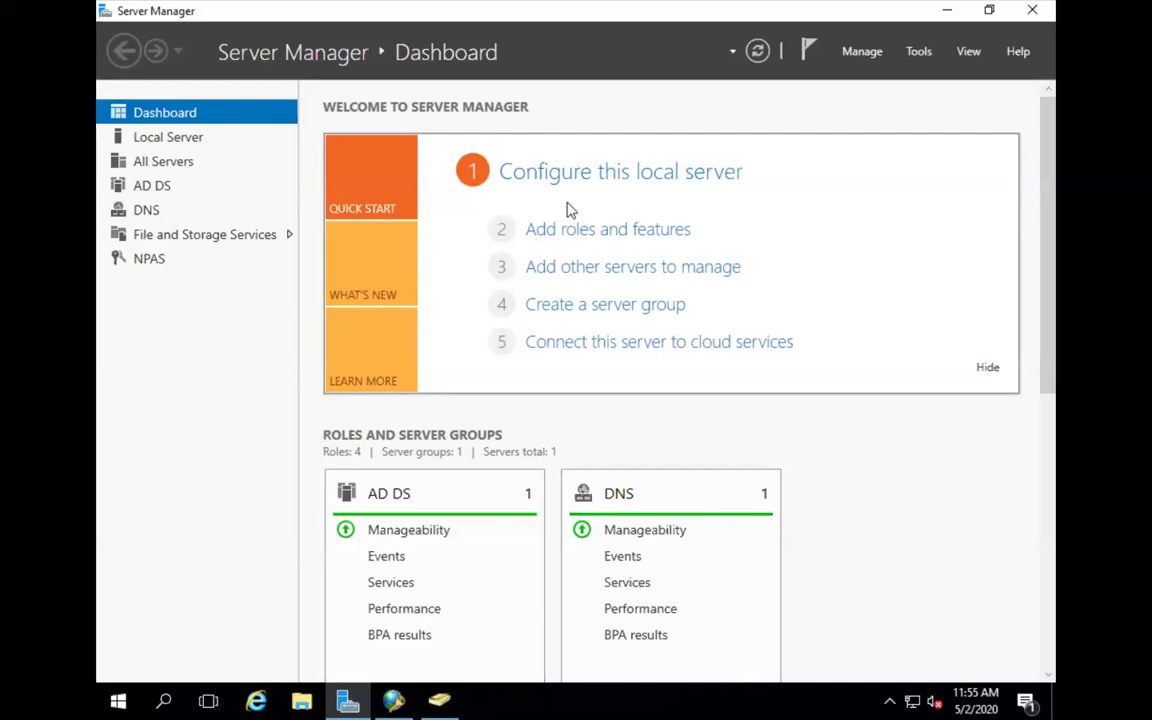
click(919, 60)
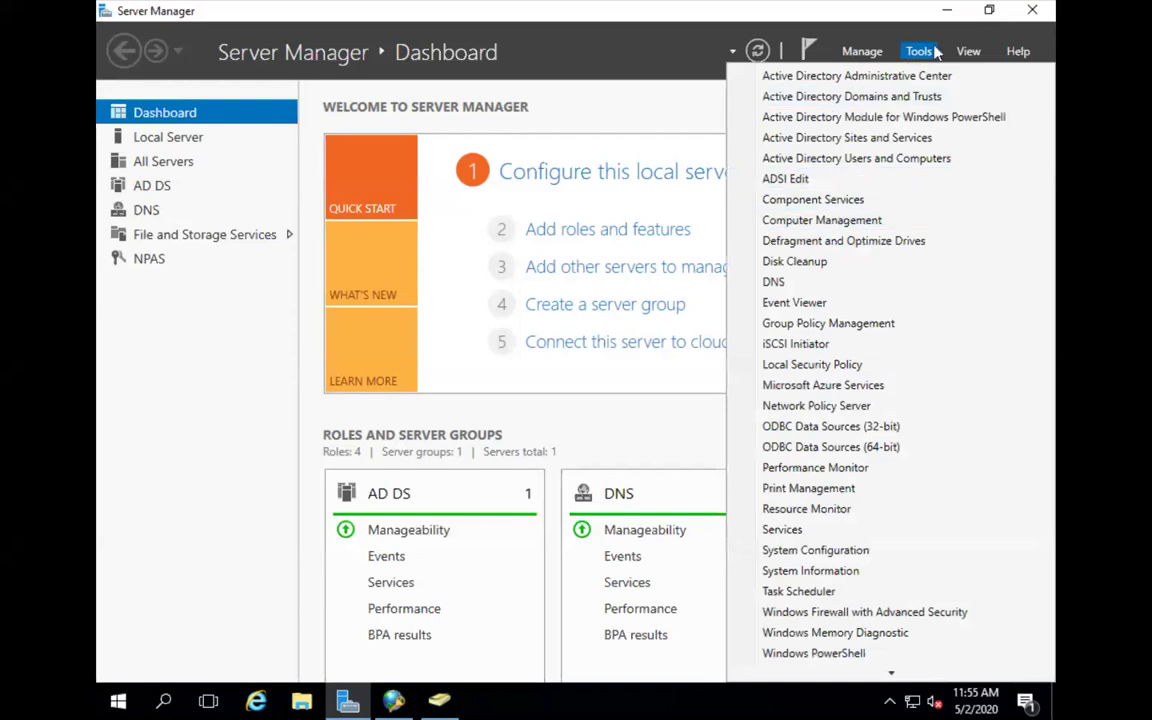
click(816, 406)
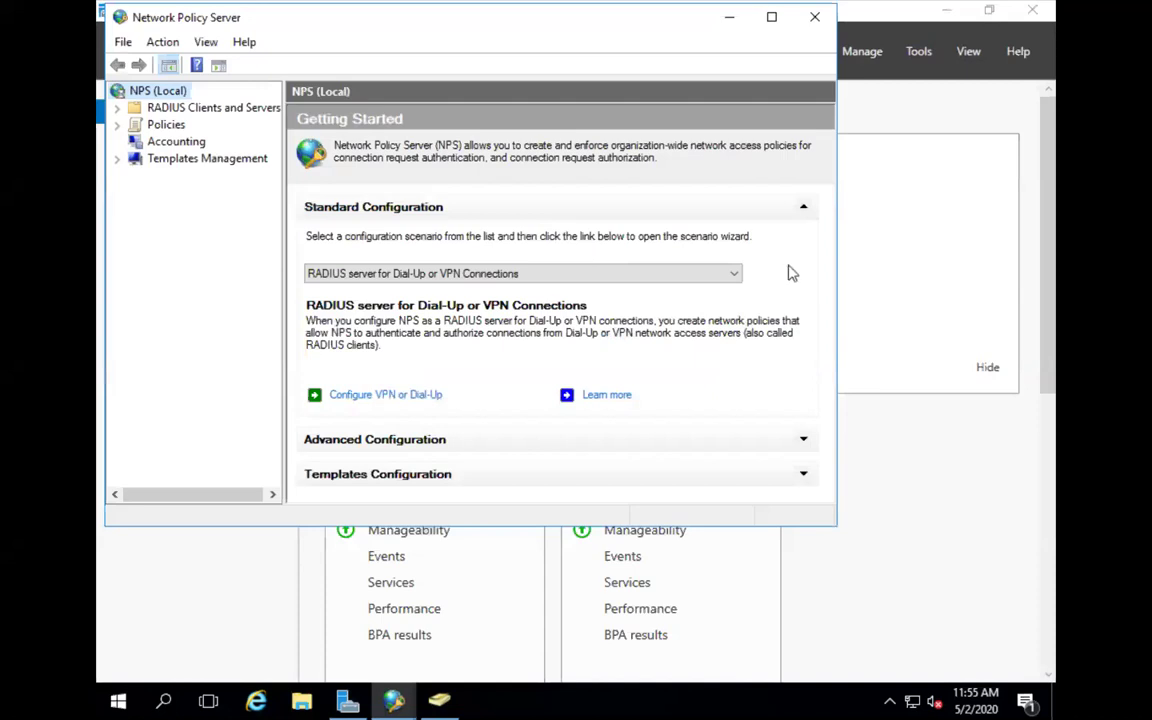
drag(291, 28, 437, 151)
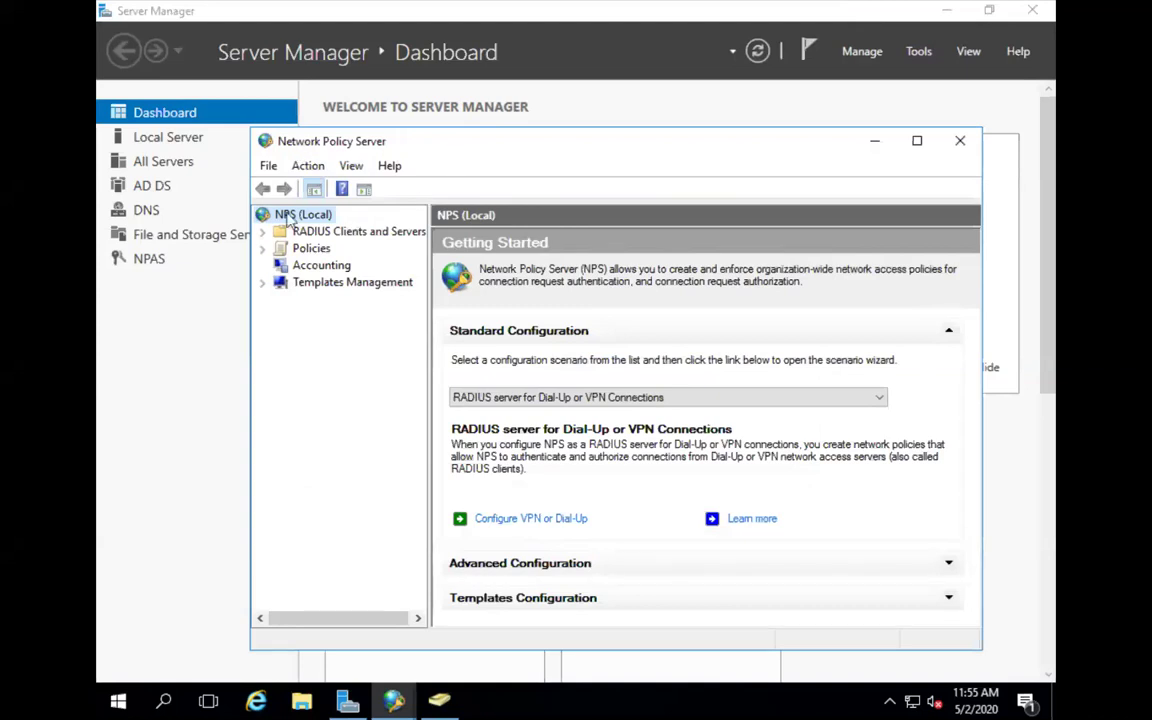
Expand Policies in the NPS tree and display the Network Policies list
right_click(287, 217)
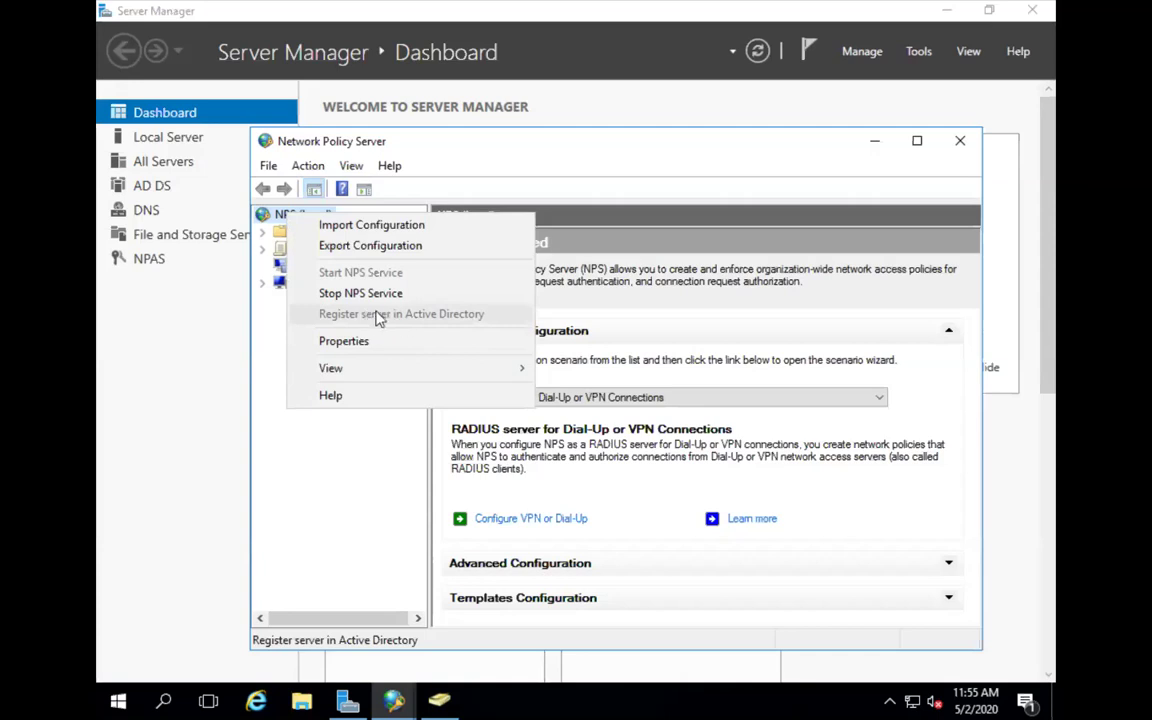
click(485, 135)
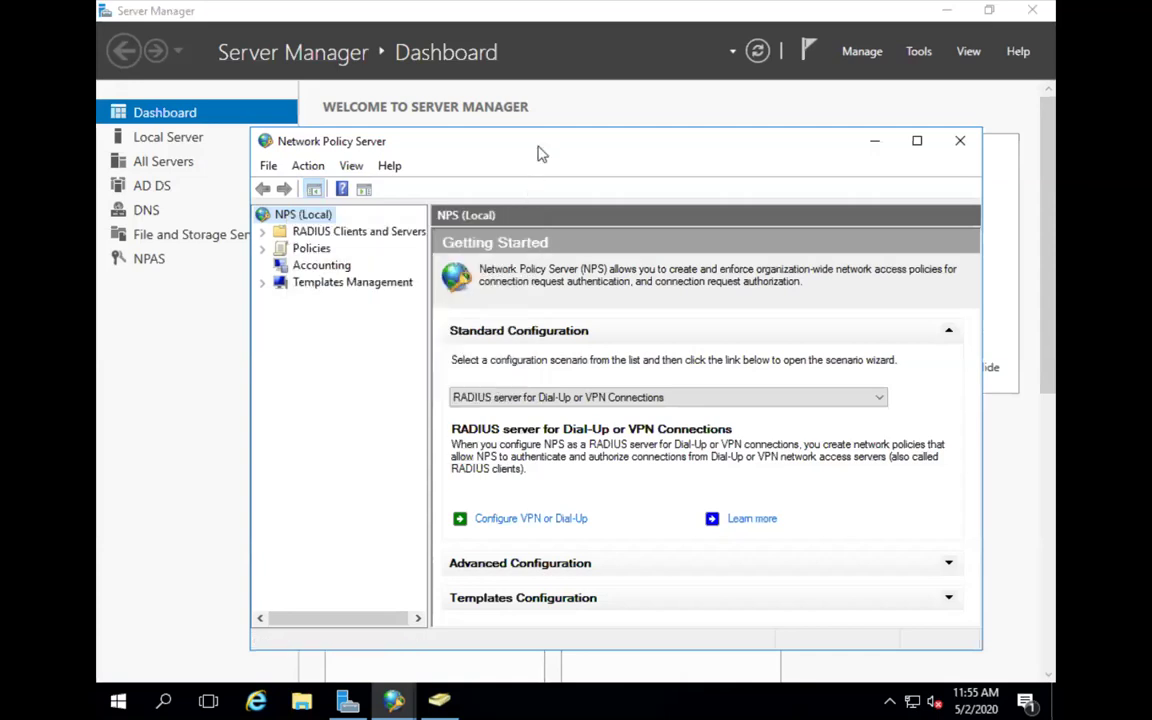
click(262, 250)
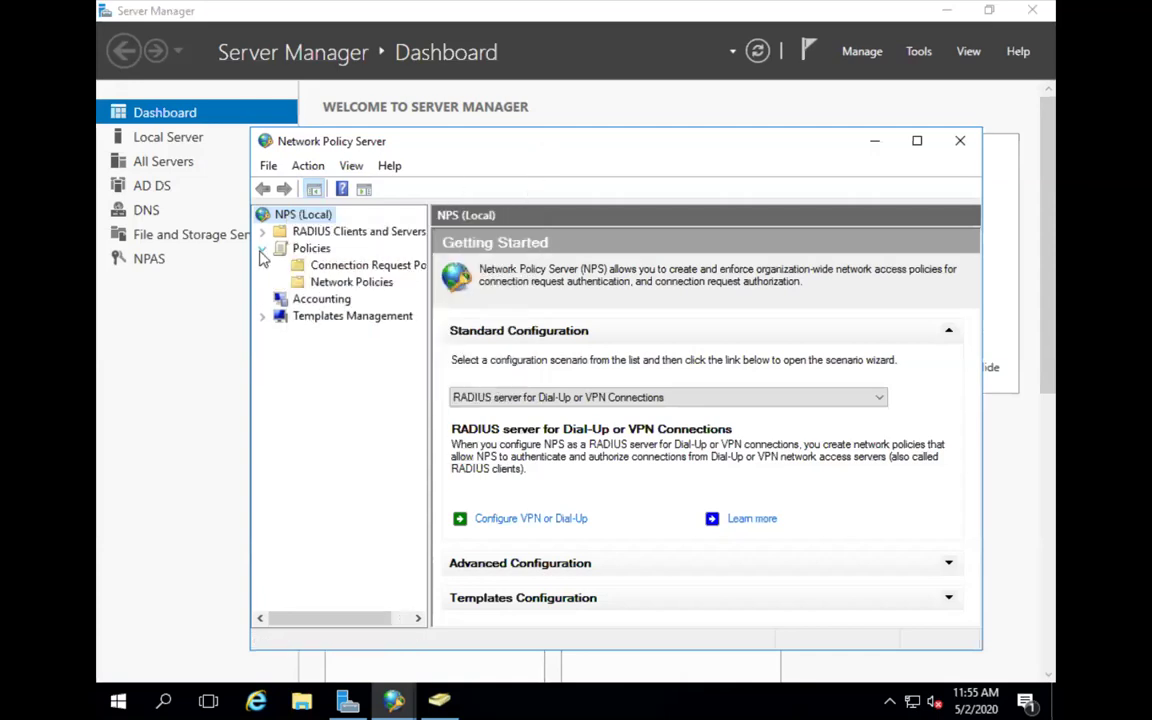
click(350, 283)
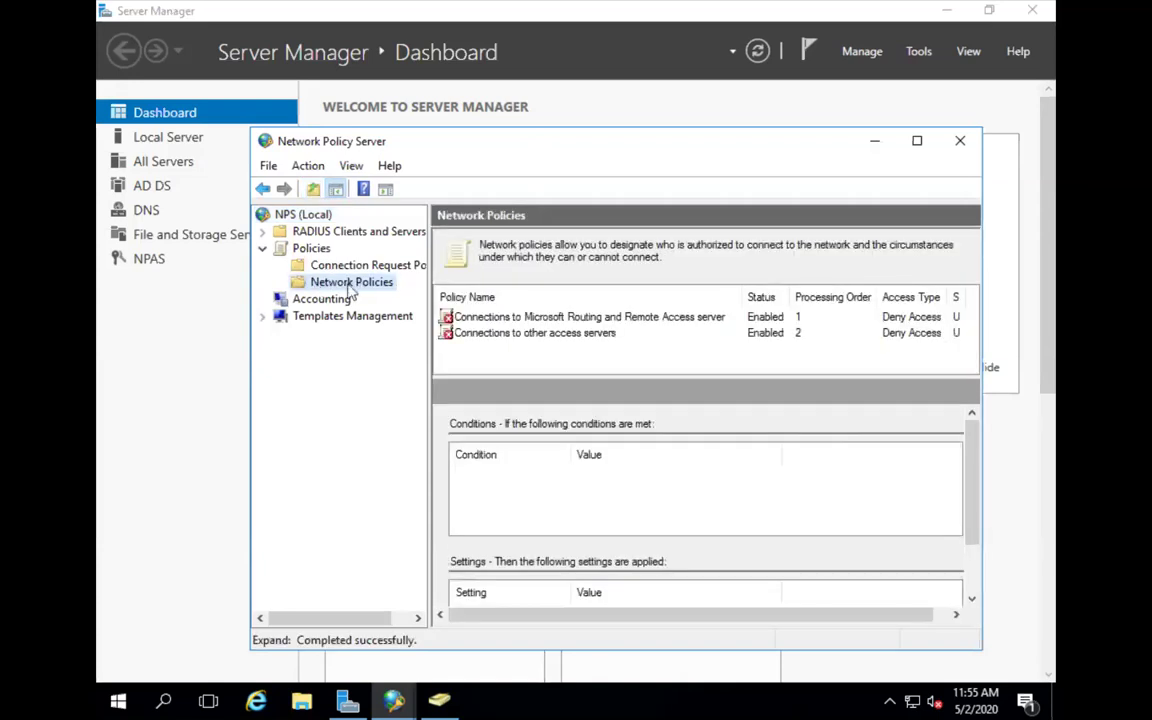
right_click(336, 288)
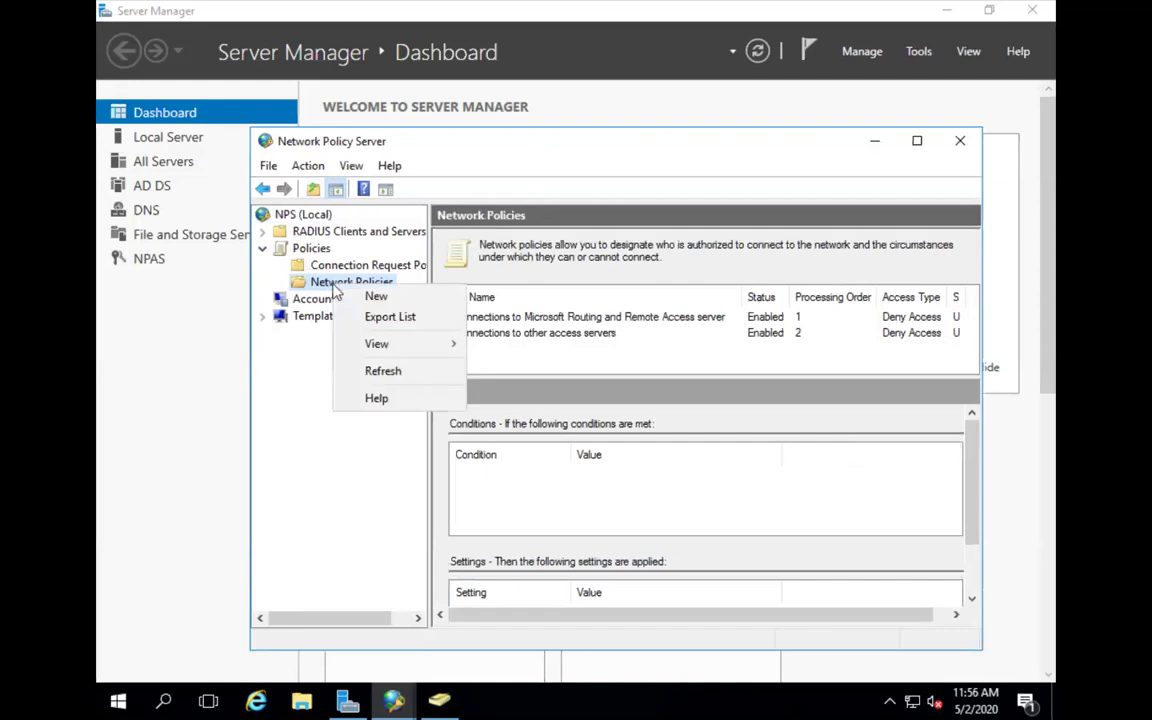
Start a new network policy named 'Firewall Access', fixing the name's typo, and proceed to conditions
click(358, 297)
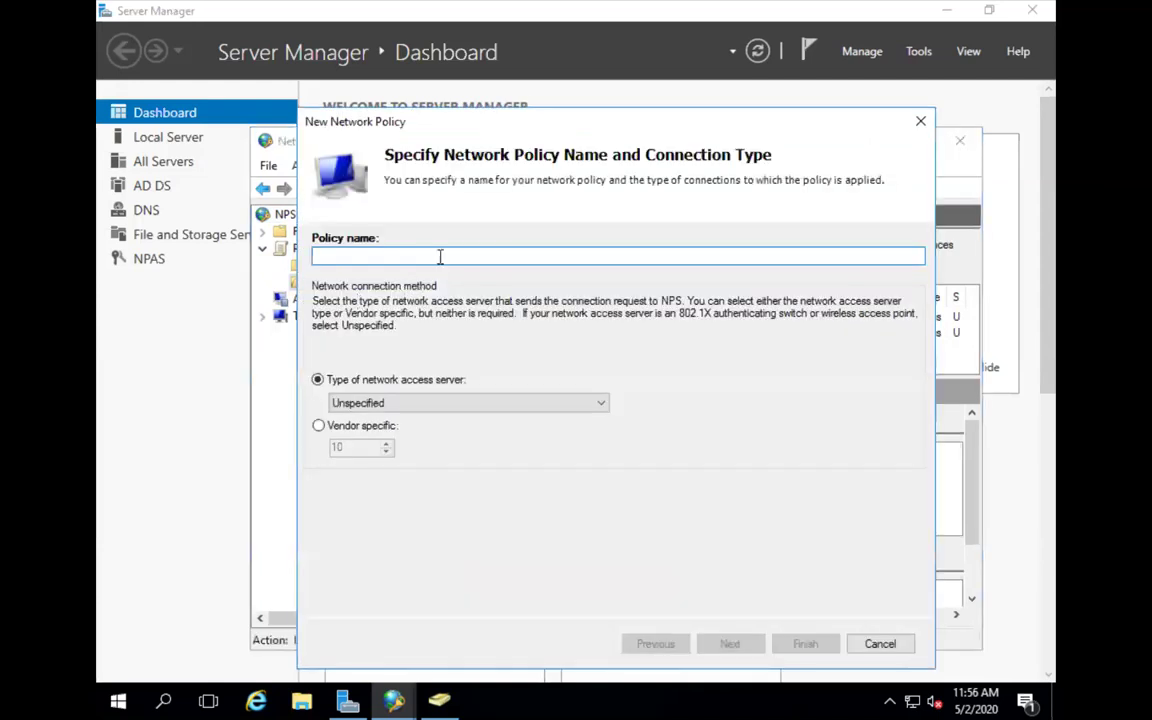
text(Firewll )
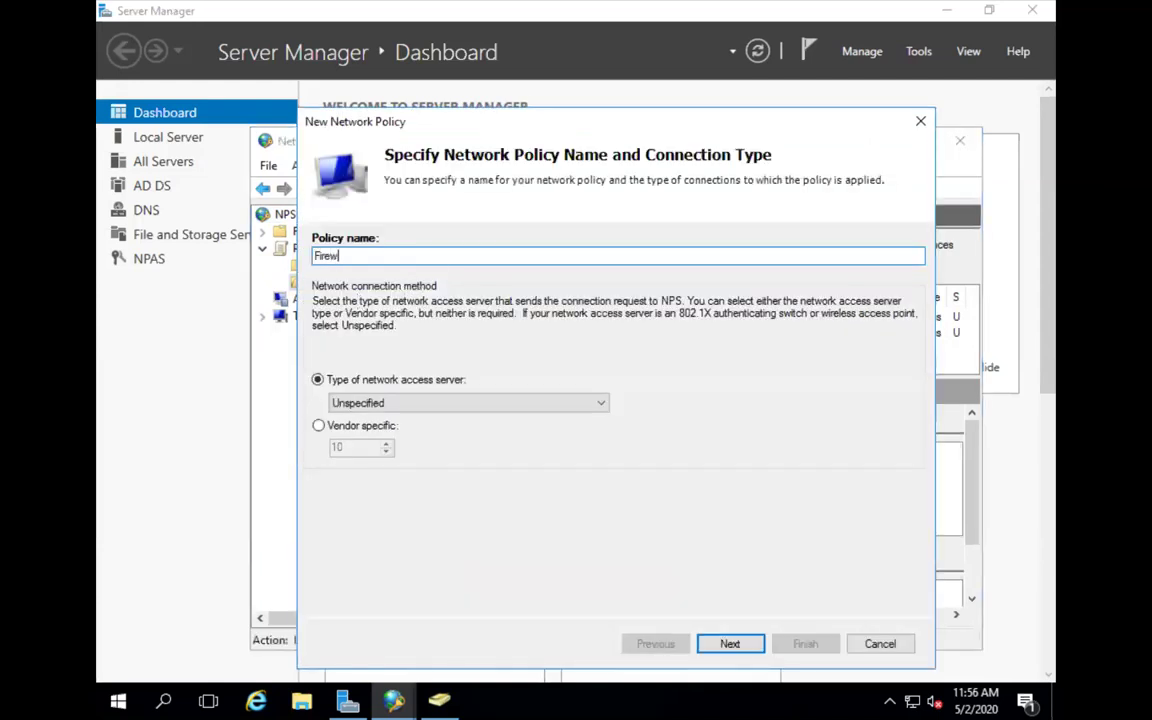
text(Access)
click(330, 256)
text(a)
click(730, 643)
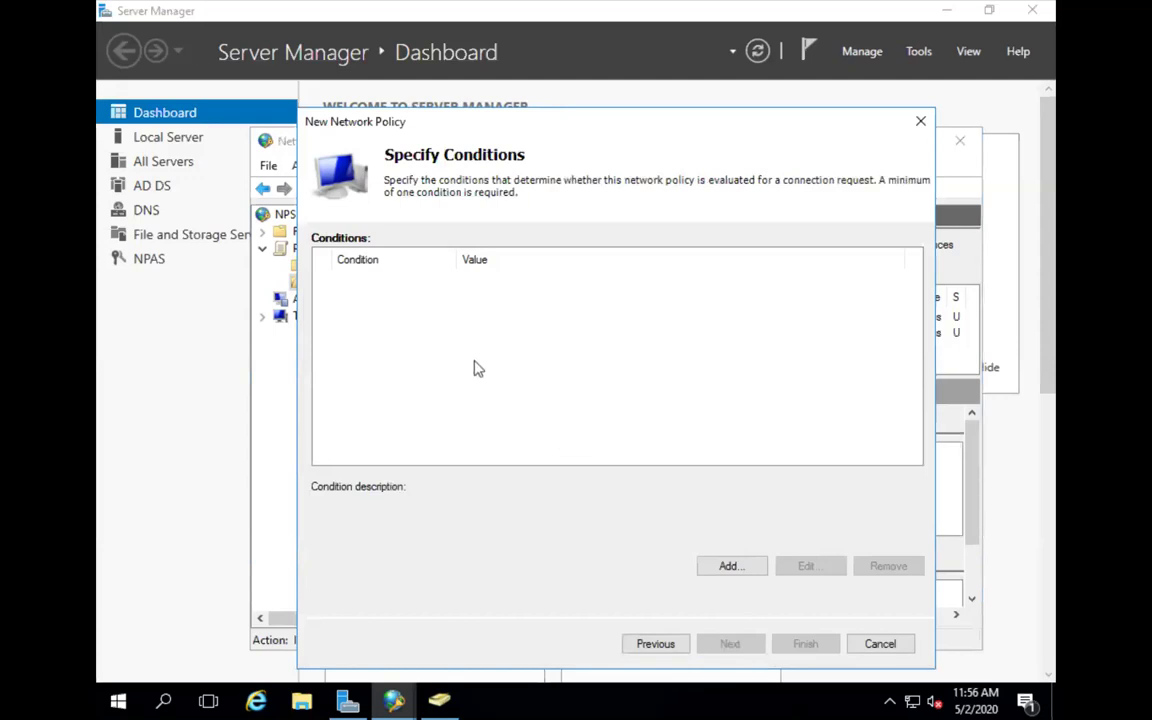
Add a Windows Groups condition for the LAB\IT group
click(728, 565)
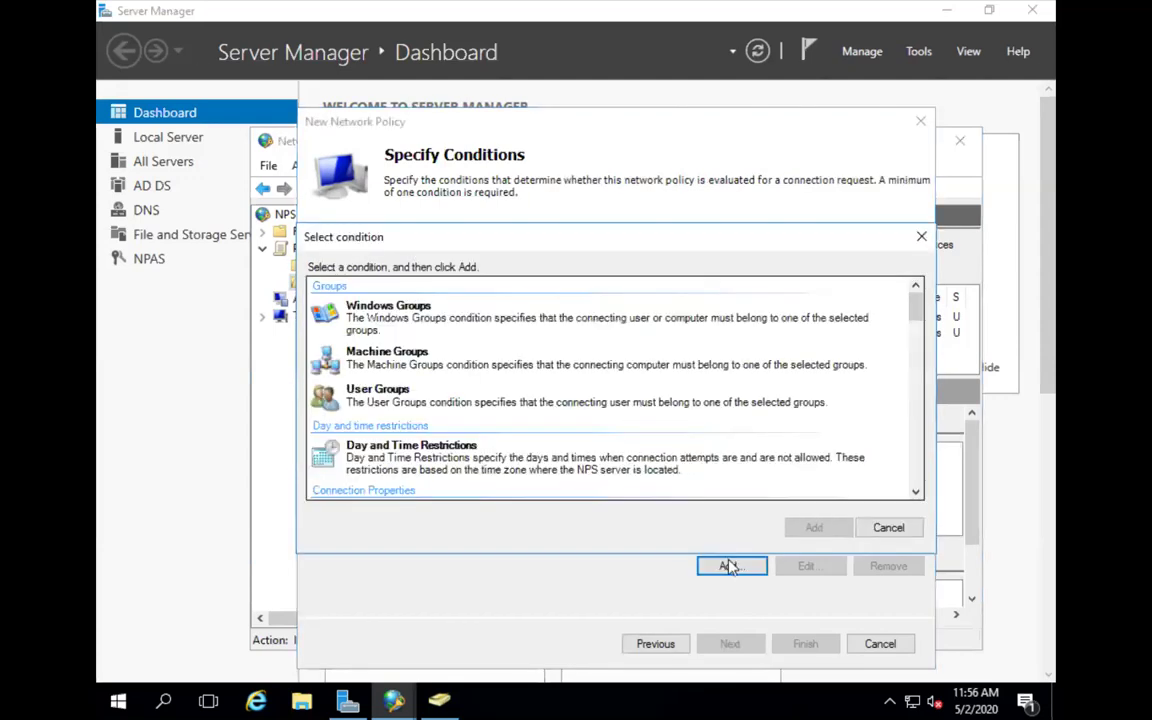
double_click(411, 326)
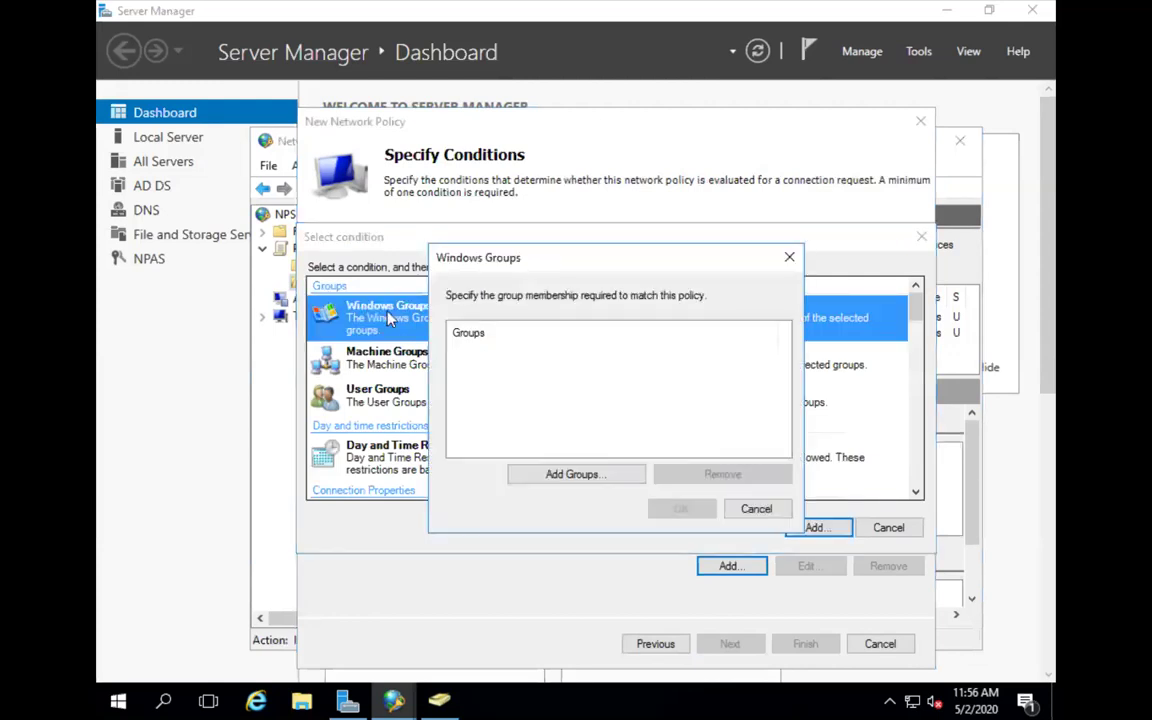
click(574, 474)
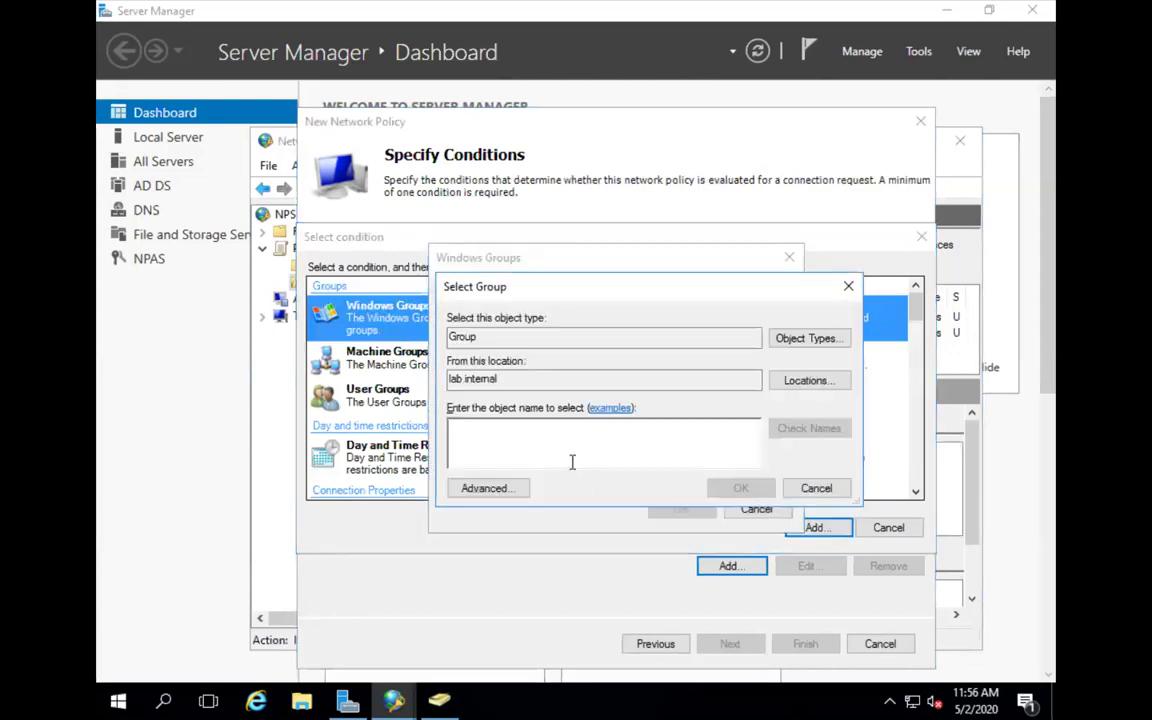
text(lT)
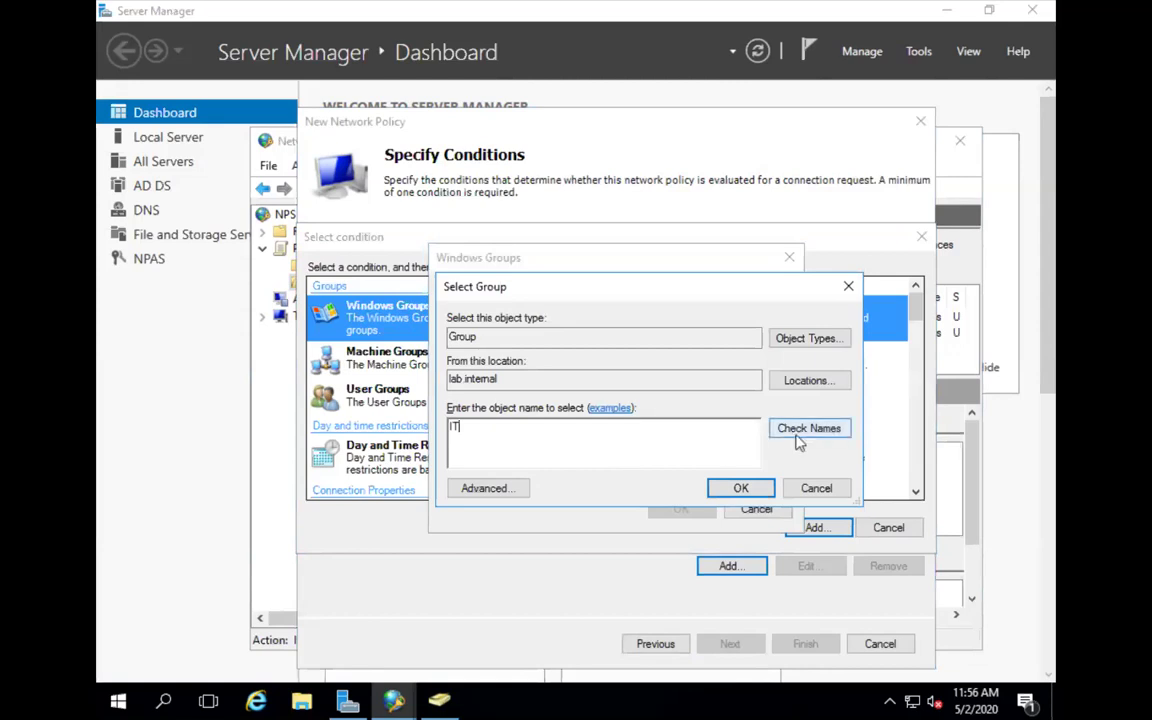
click(741, 488)
click(684, 509)
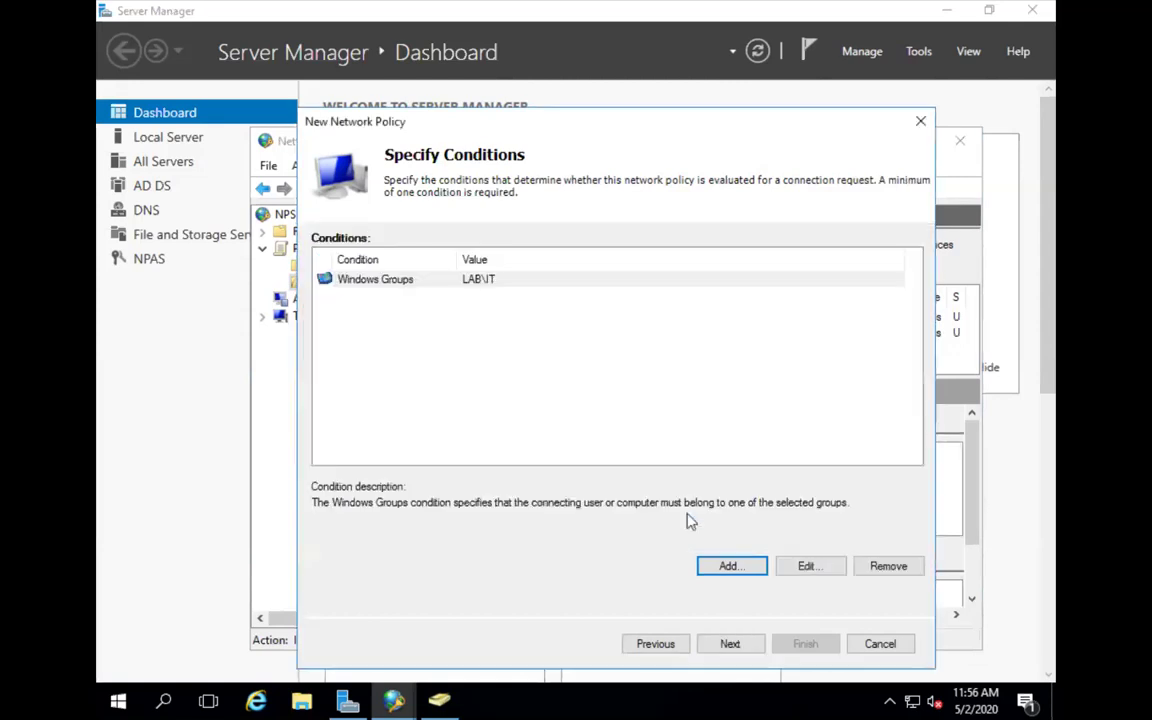
Add an Authentication Type condition requiring PAP
click(727, 567)
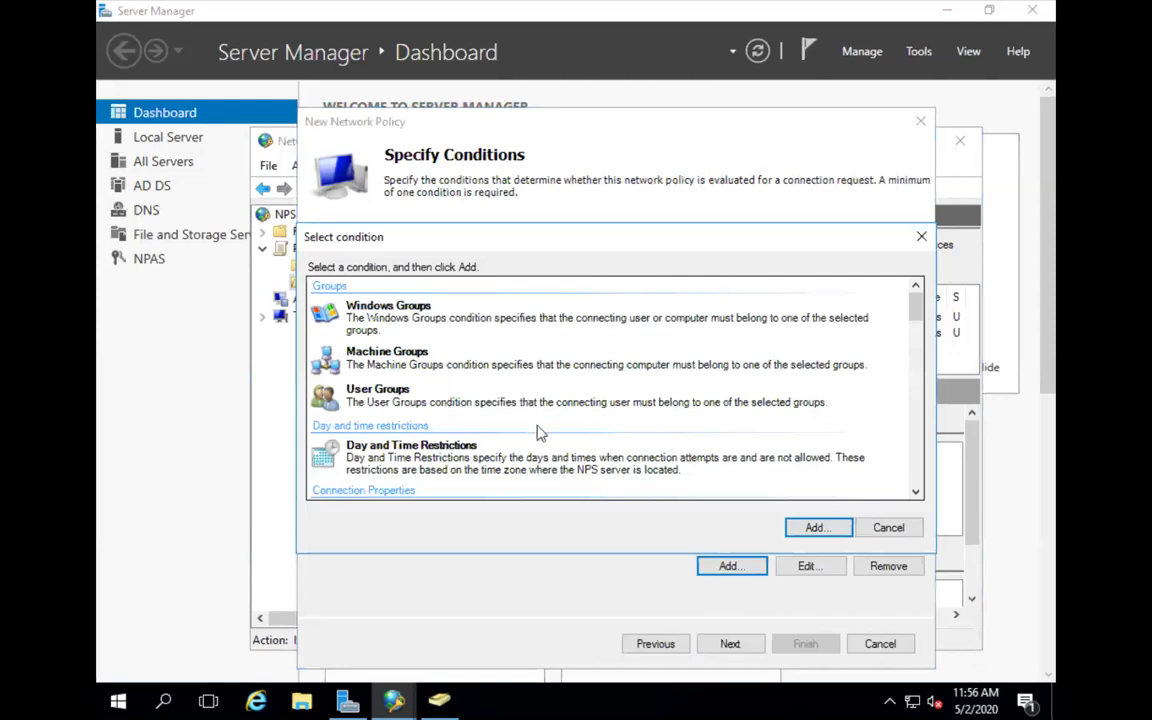
scroll(538, 432, down, 1)
scroll(455, 428, down, 2)
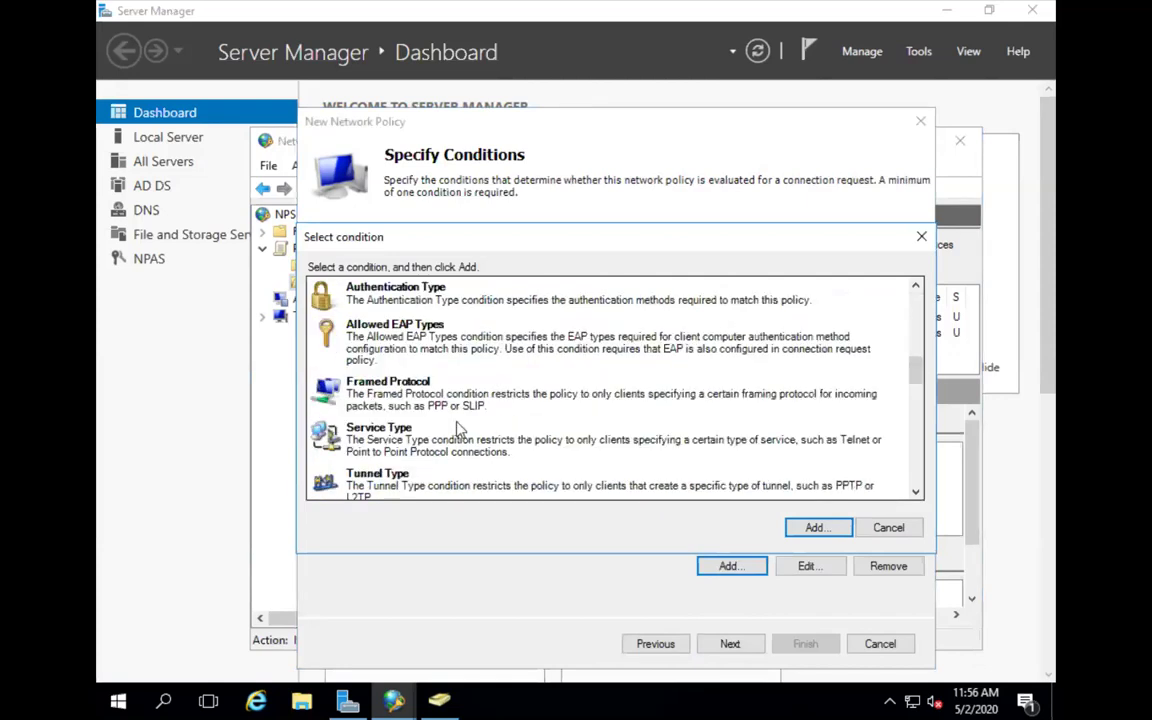
double_click(398, 293)
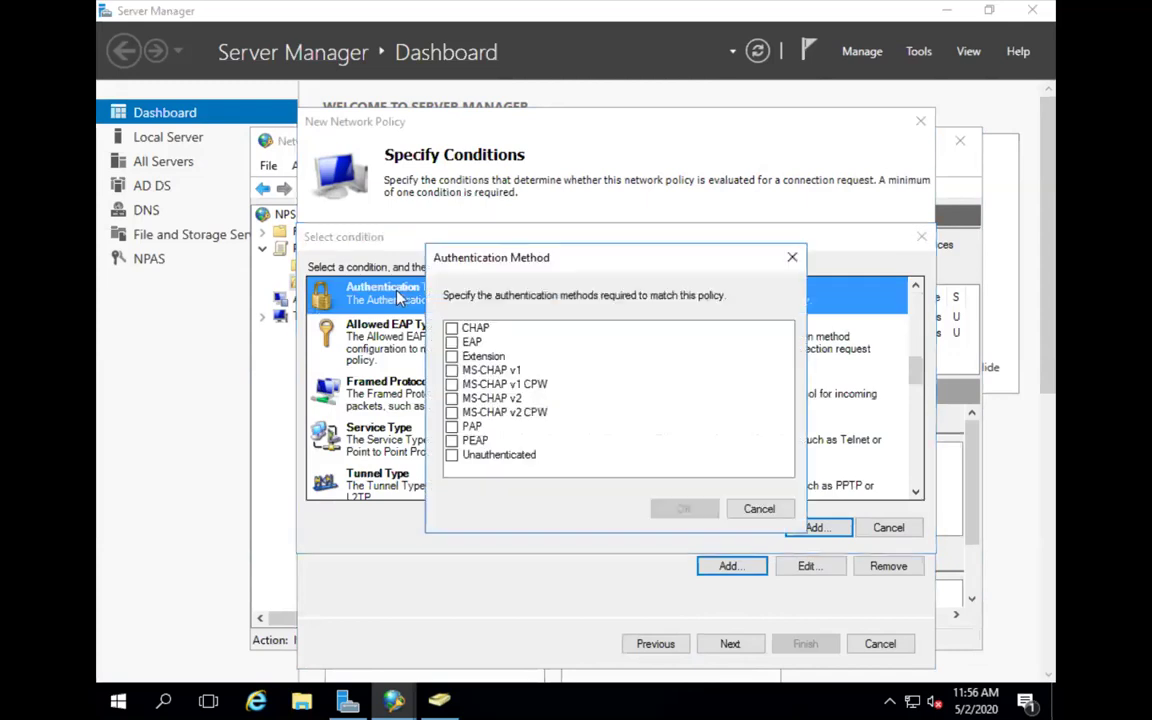
click(451, 426)
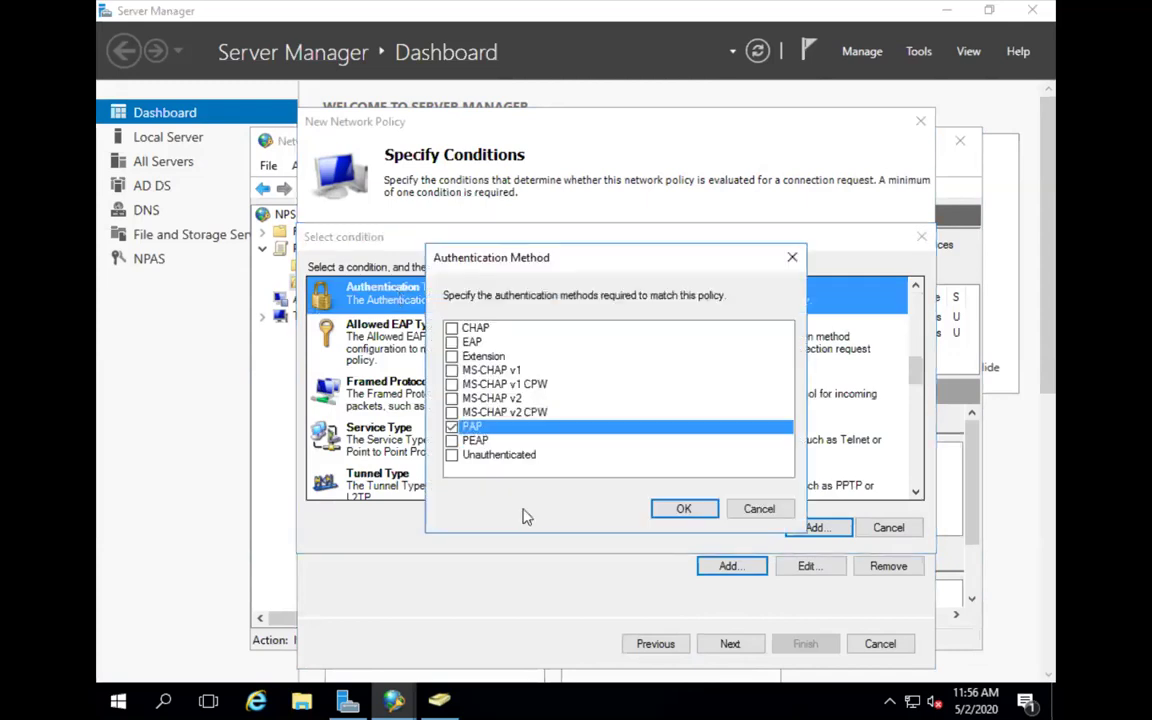
click(684, 510)
Add a Client IPv4 Address condition of 10.2.0.1
click(726, 562)
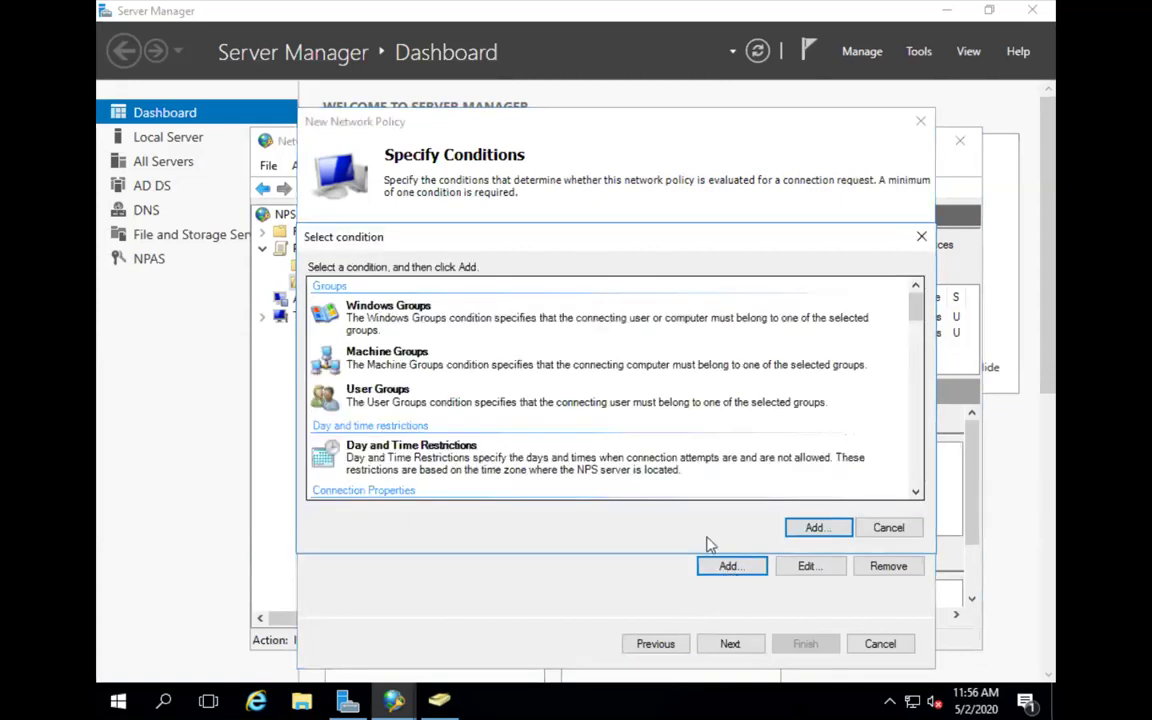
scroll(478, 410, down, 10)
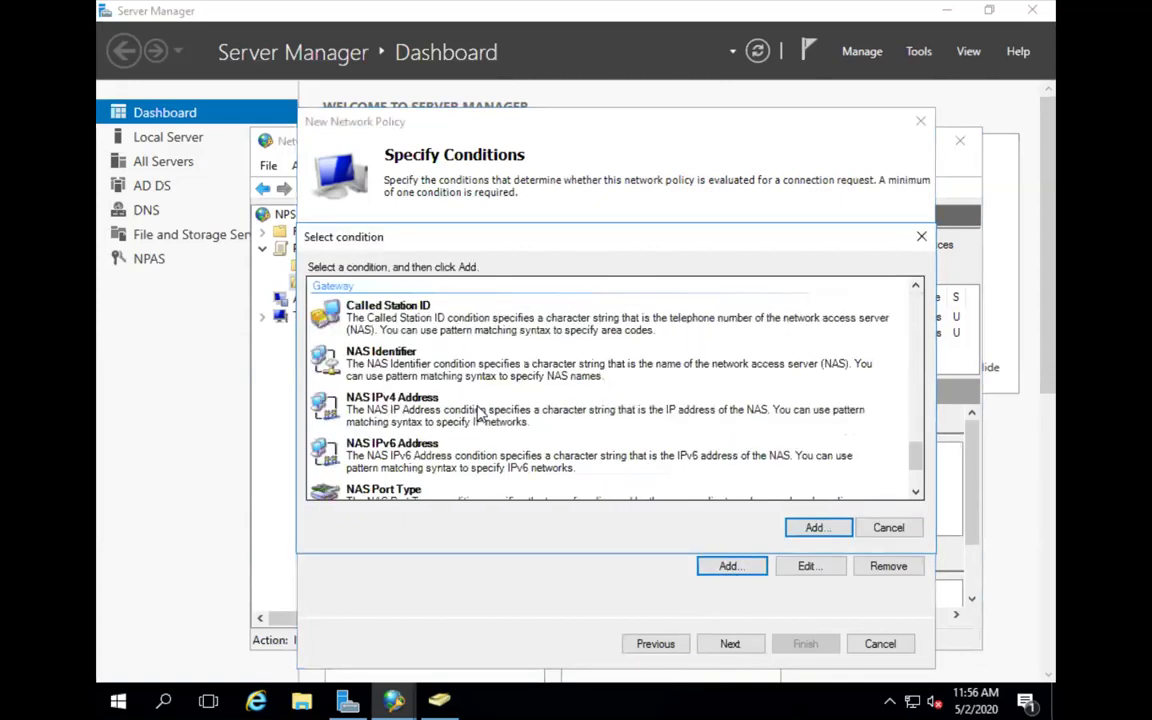
scroll(478, 412, up, 2)
scroll(478, 412, up, 5)
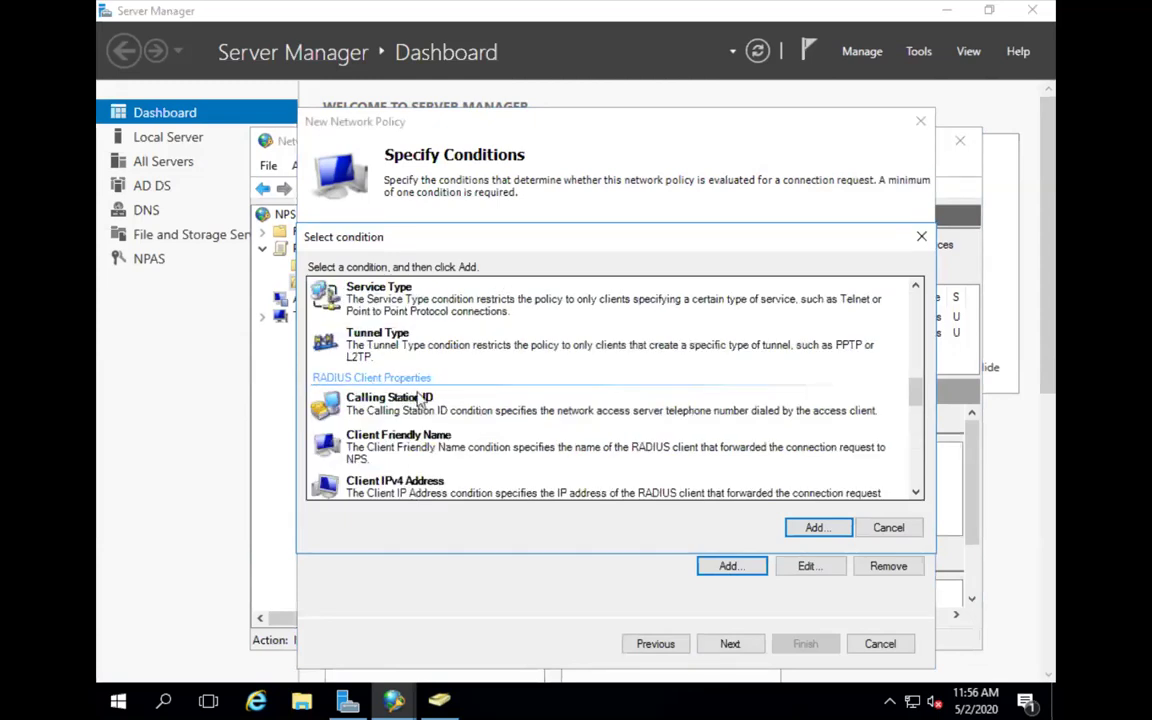
double_click(398, 488)
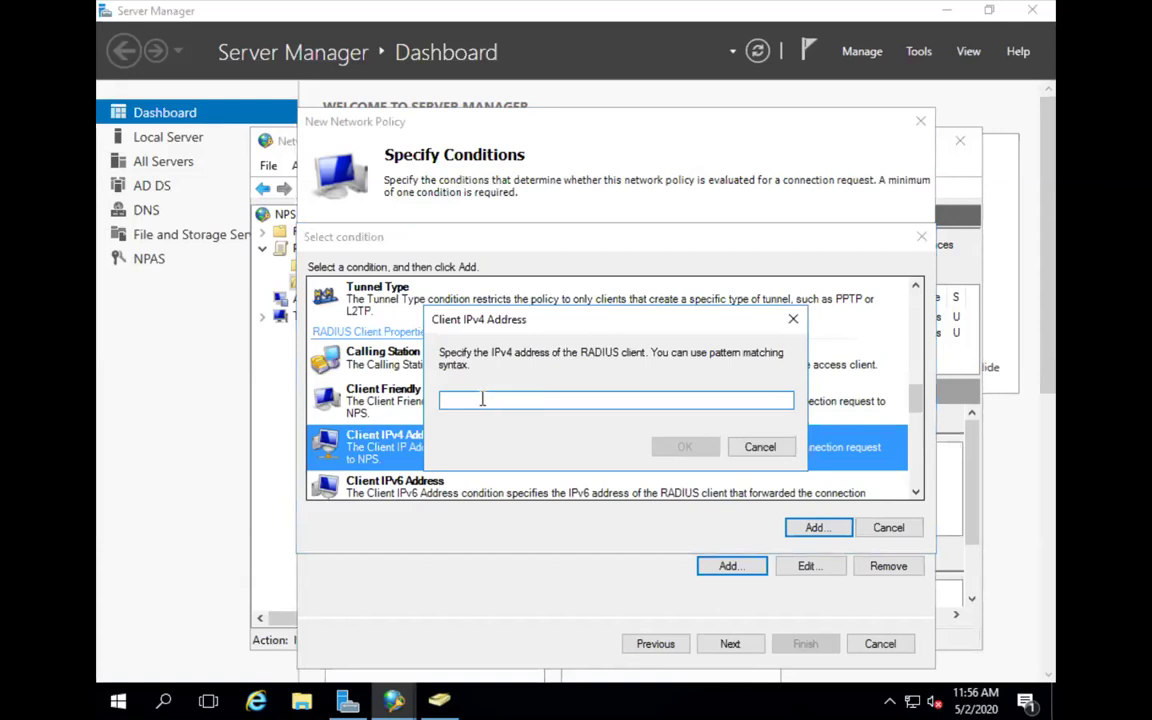
text(10.2.0.1)
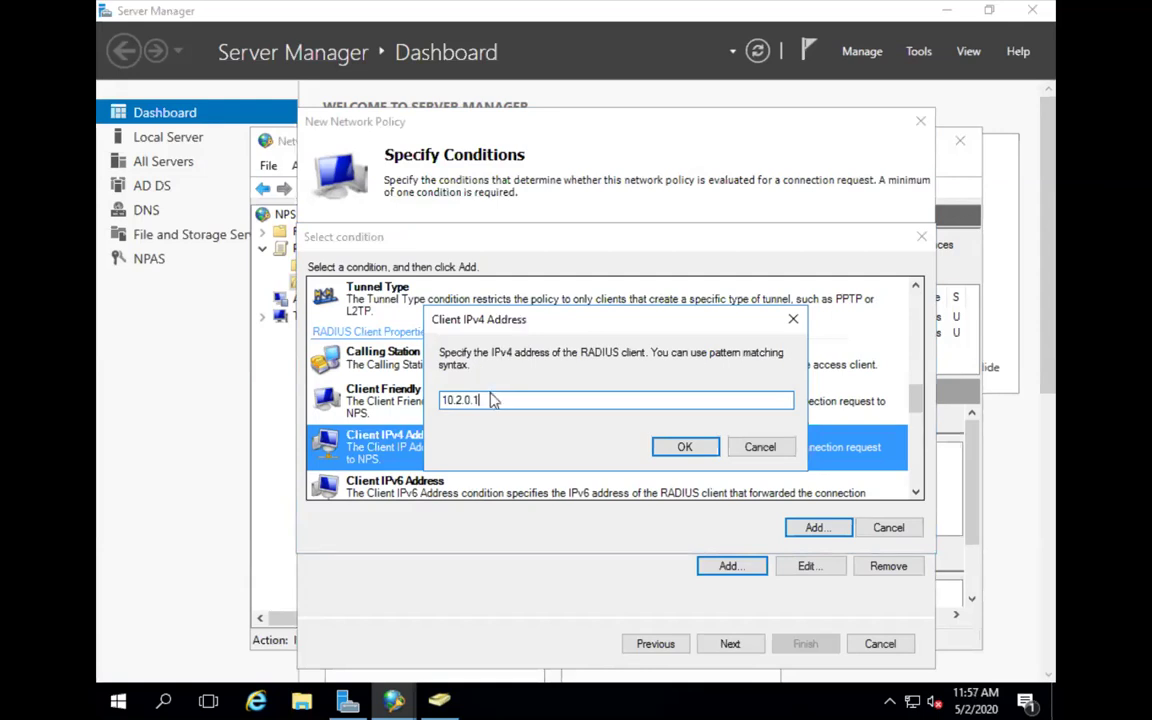
click(685, 447)
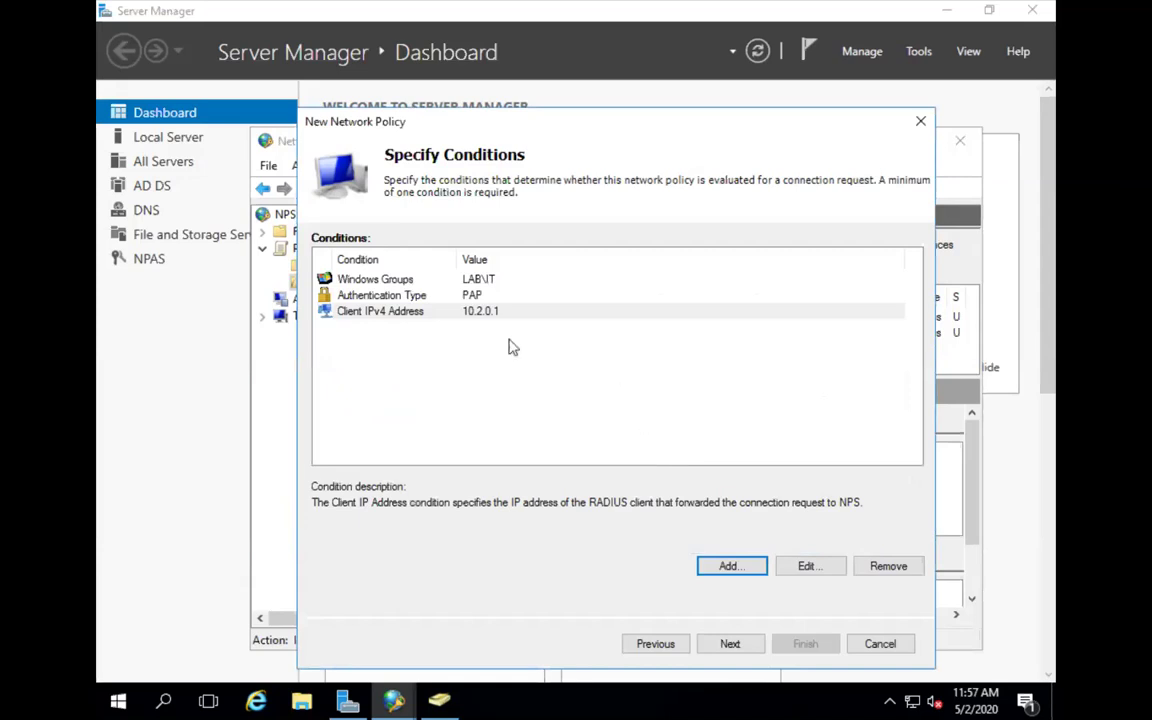
Keep access granted, replace MS-CHAP-v2 and MS-CHAP with unencrypted PAP/SPAP, and decline the help prompt
click(730, 644)
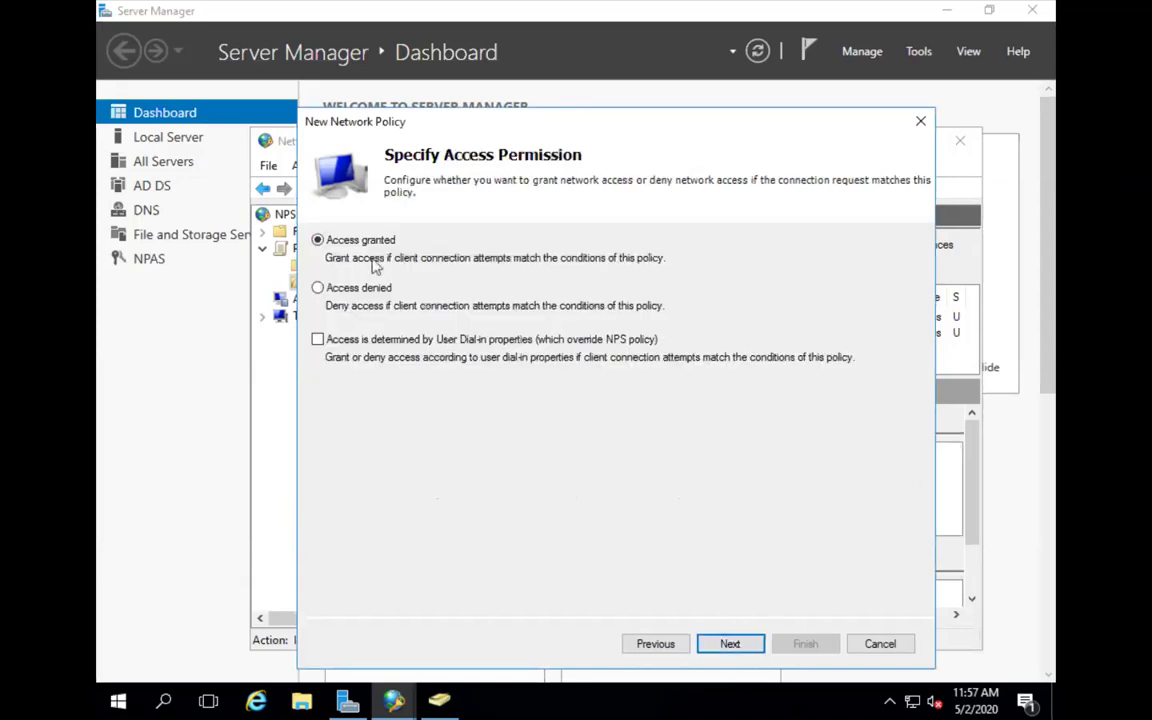
click(731, 646)
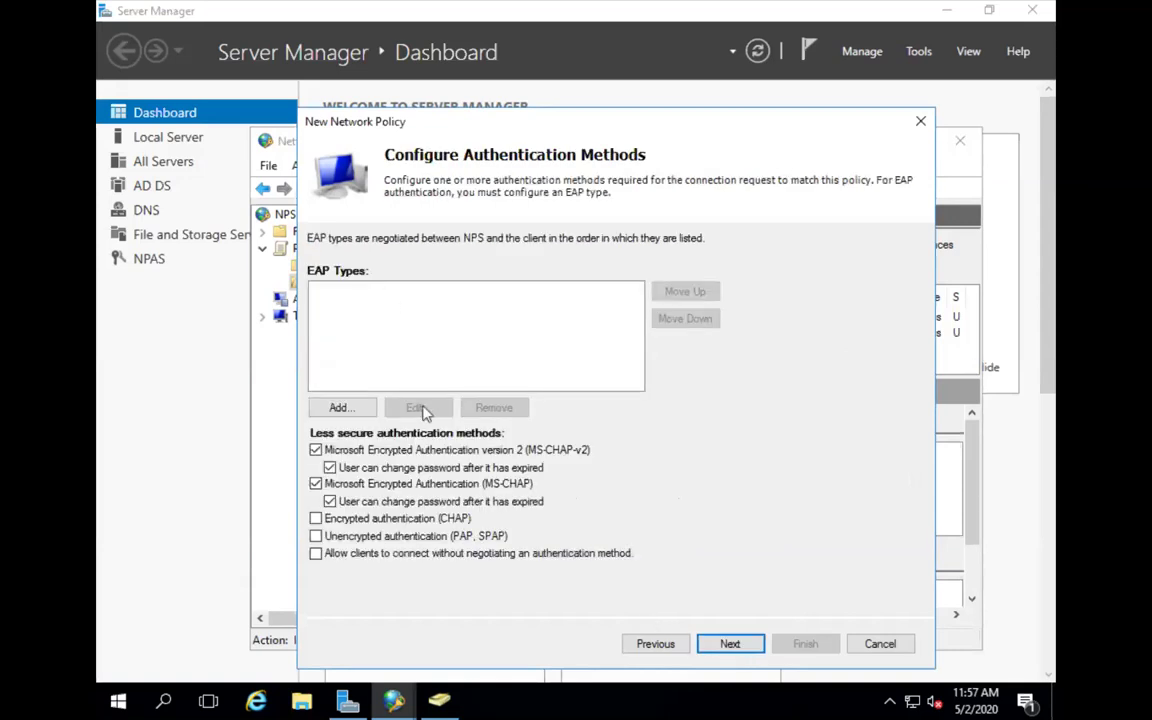
click(316, 450)
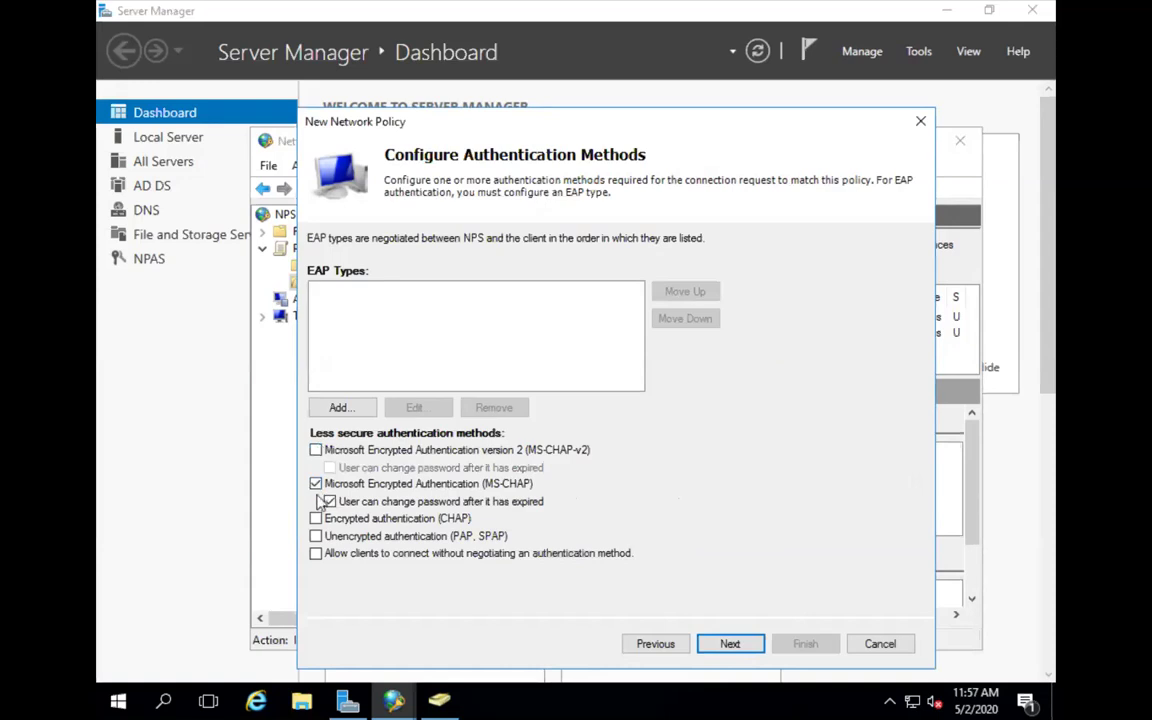
click(316, 484)
click(316, 536)
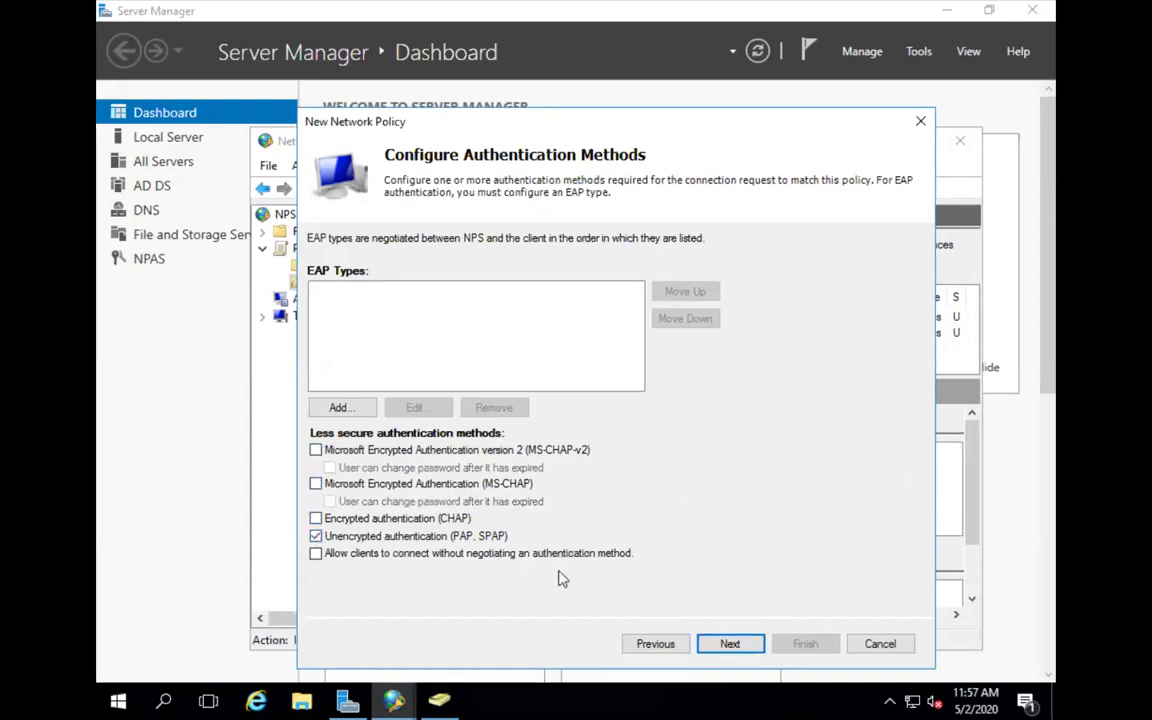
click(745, 645)
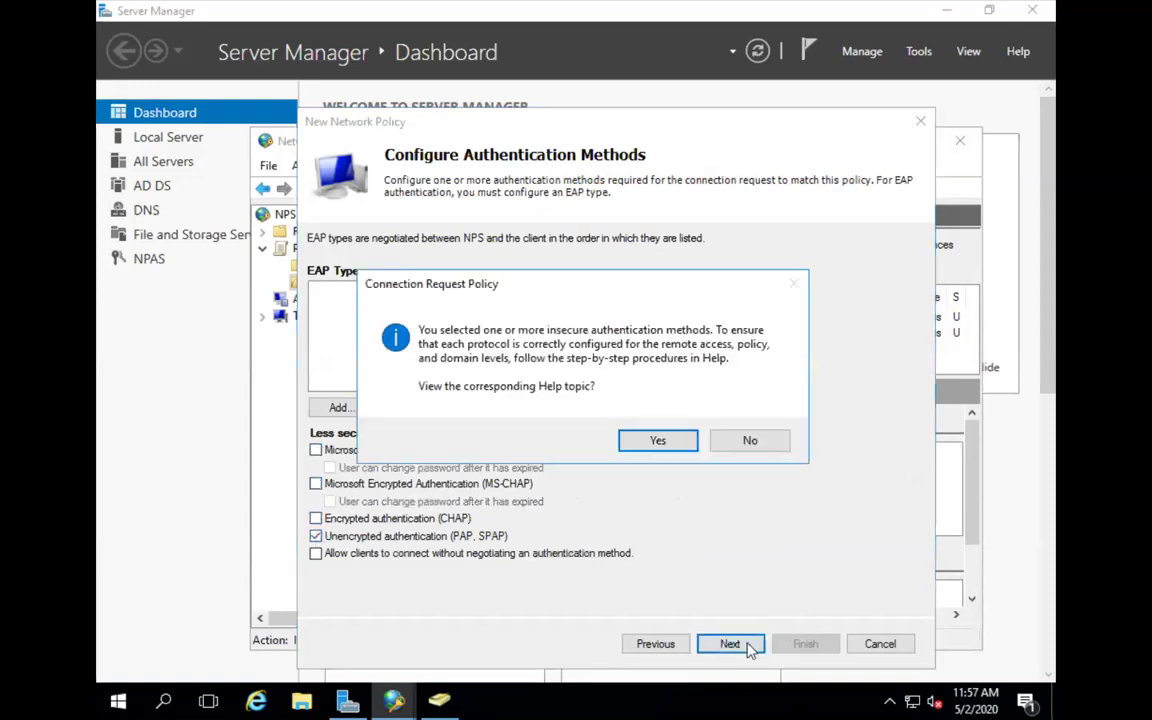
click(758, 443)
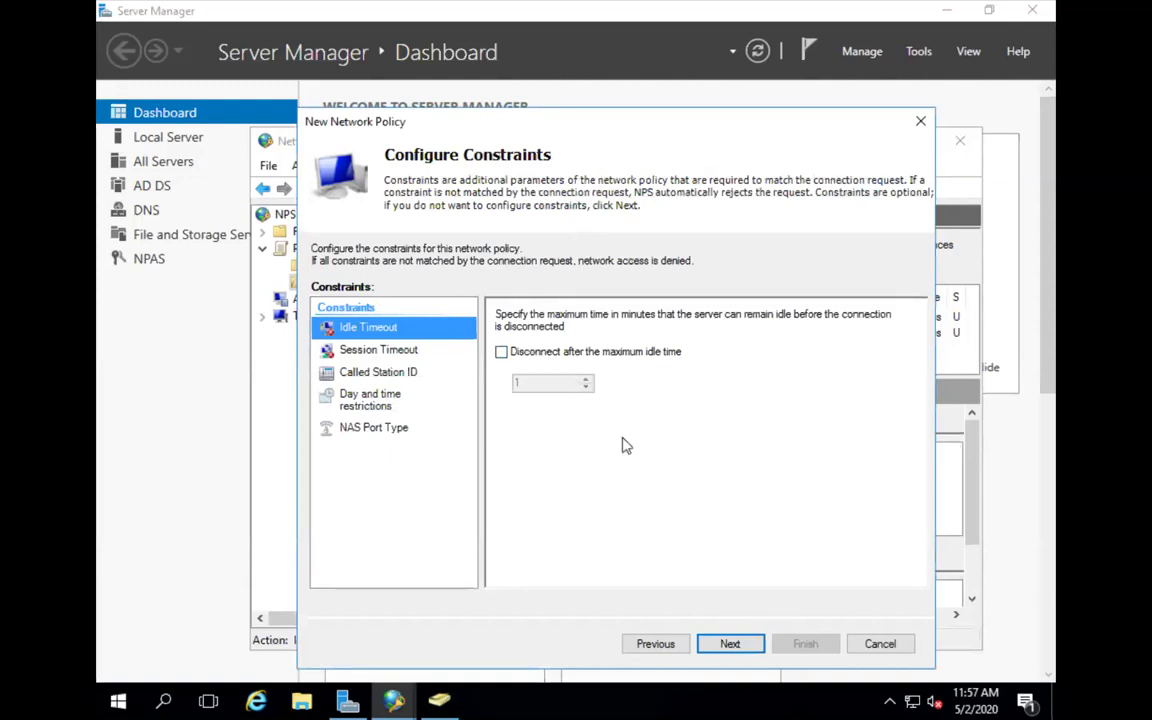
Skip constraints and pick the Vendor-Specific RADIUS attribute in the policy settings
click(733, 645)
click(412, 342)
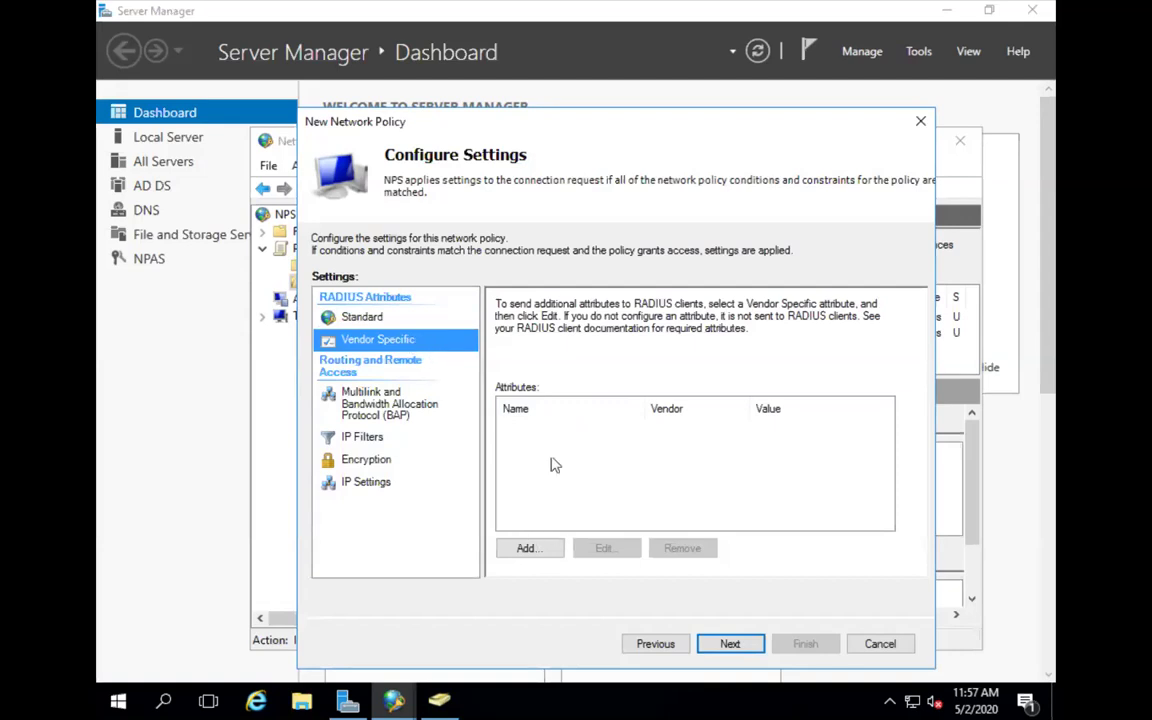
click(527, 548)
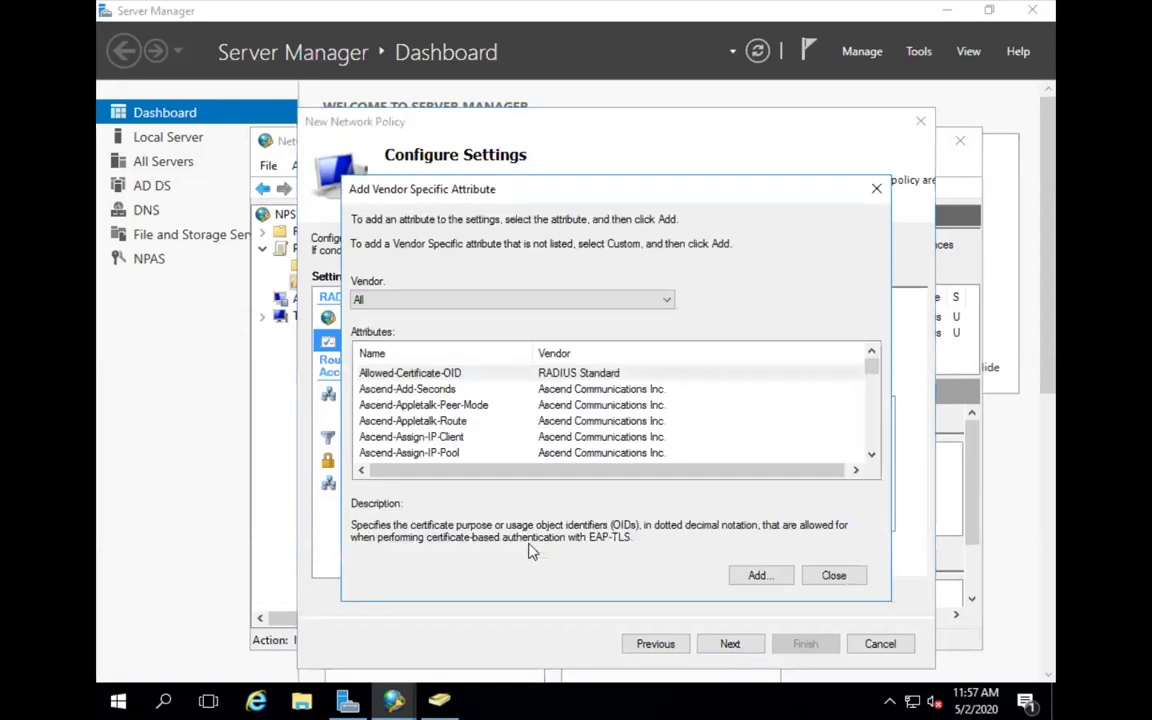
scroll(540, 453, down, 20)
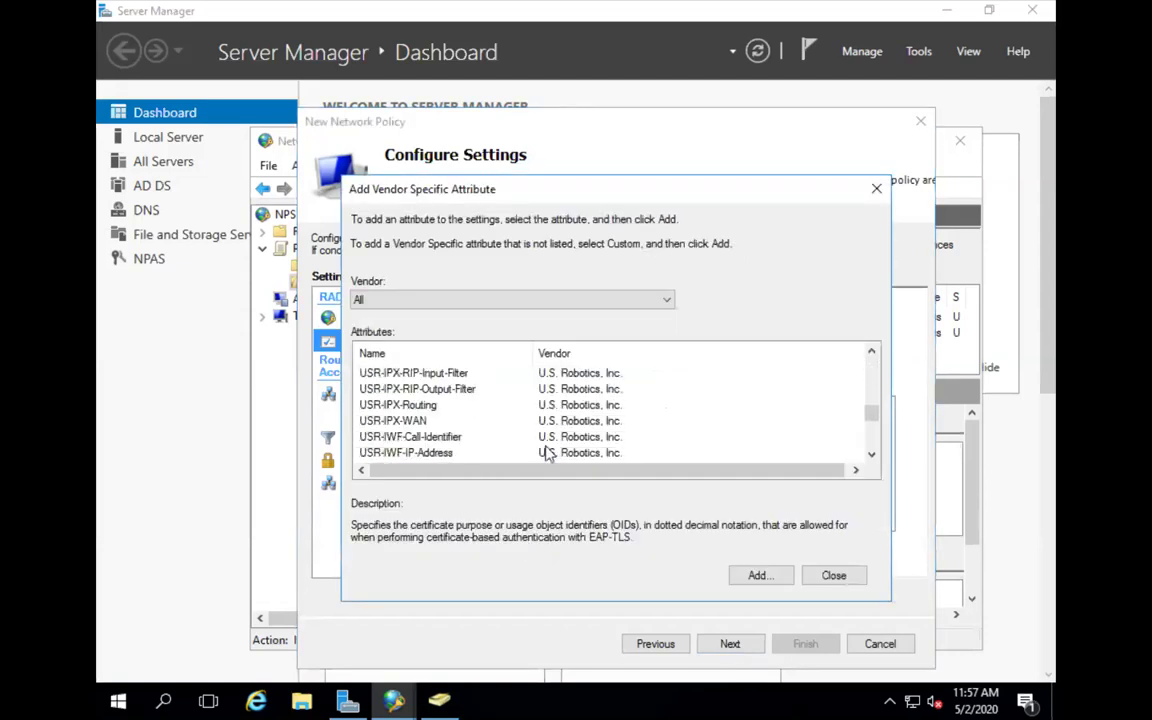
scroll(548, 453, down, 20)
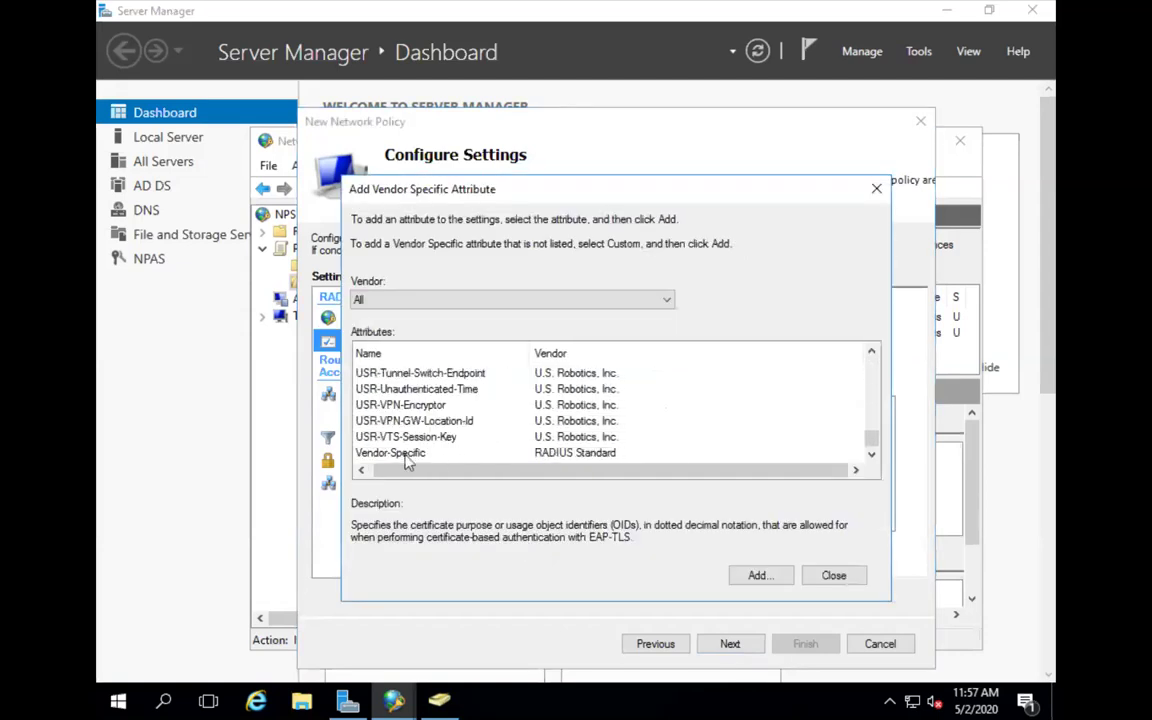
double_click(406, 456)
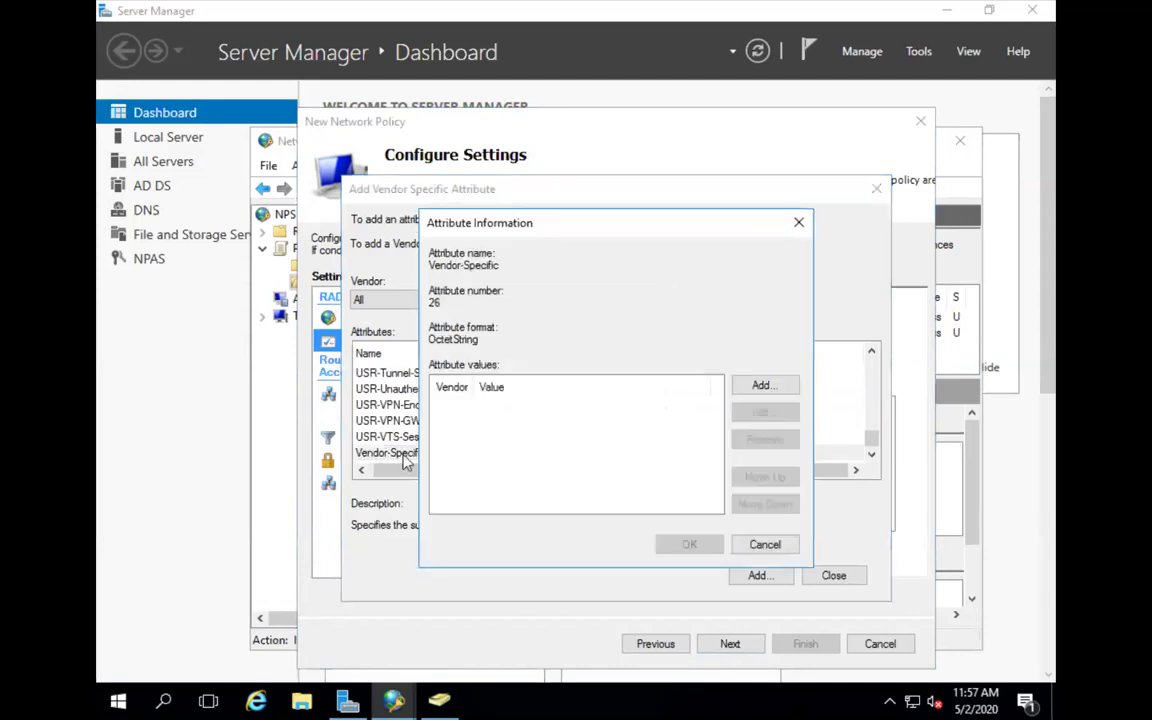
Add a value with custom vendor code 25461, marked as conforming to the RADIUS RFC
click(760, 386)
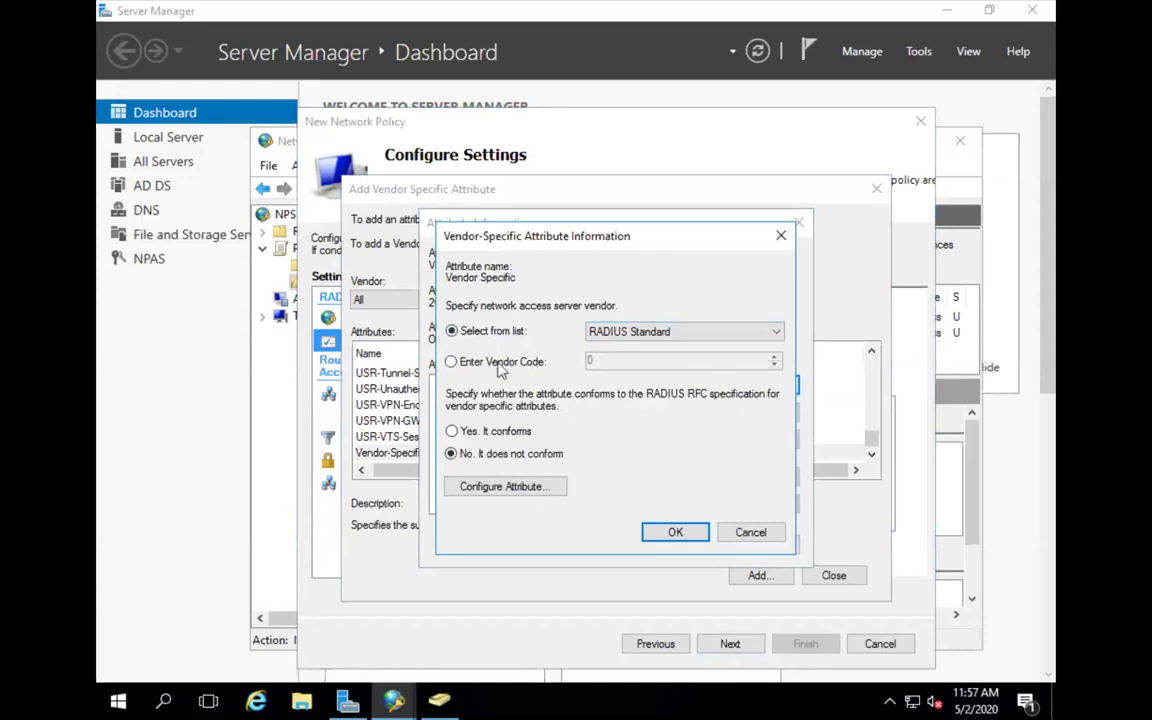
click(490, 367)
click(654, 362)
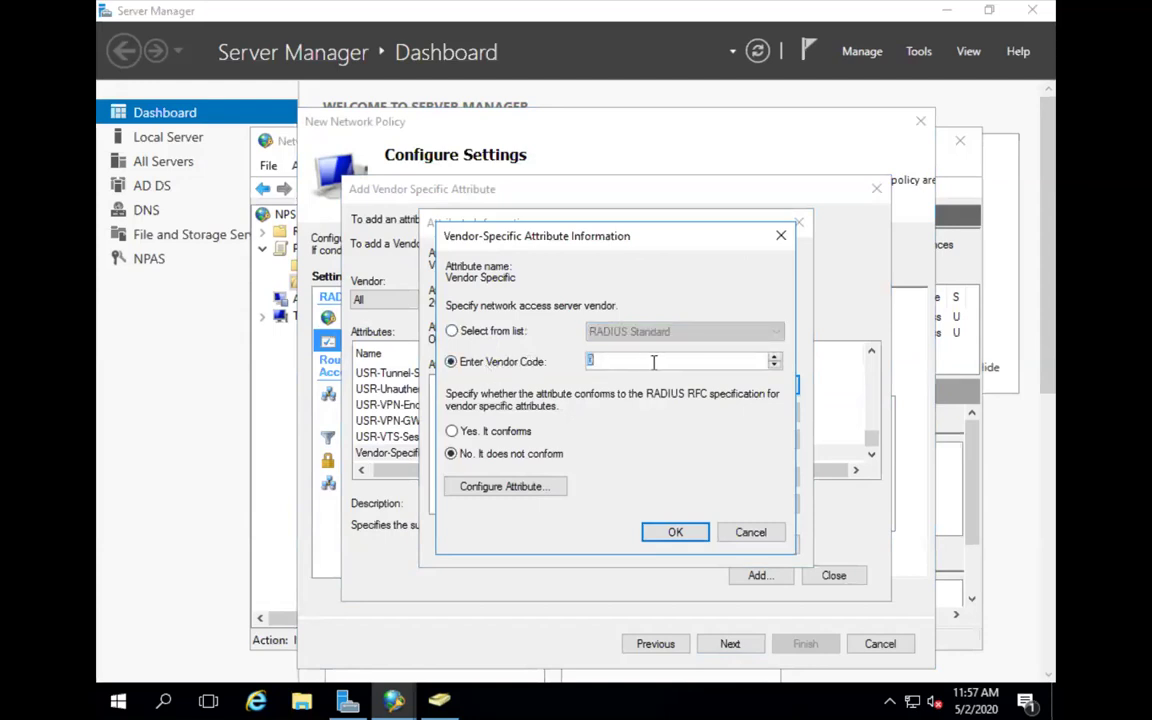
text(25461)
click(468, 436)
Configure the vendor attribute as number 1, String format, with value 'superuser'
click(500, 487)
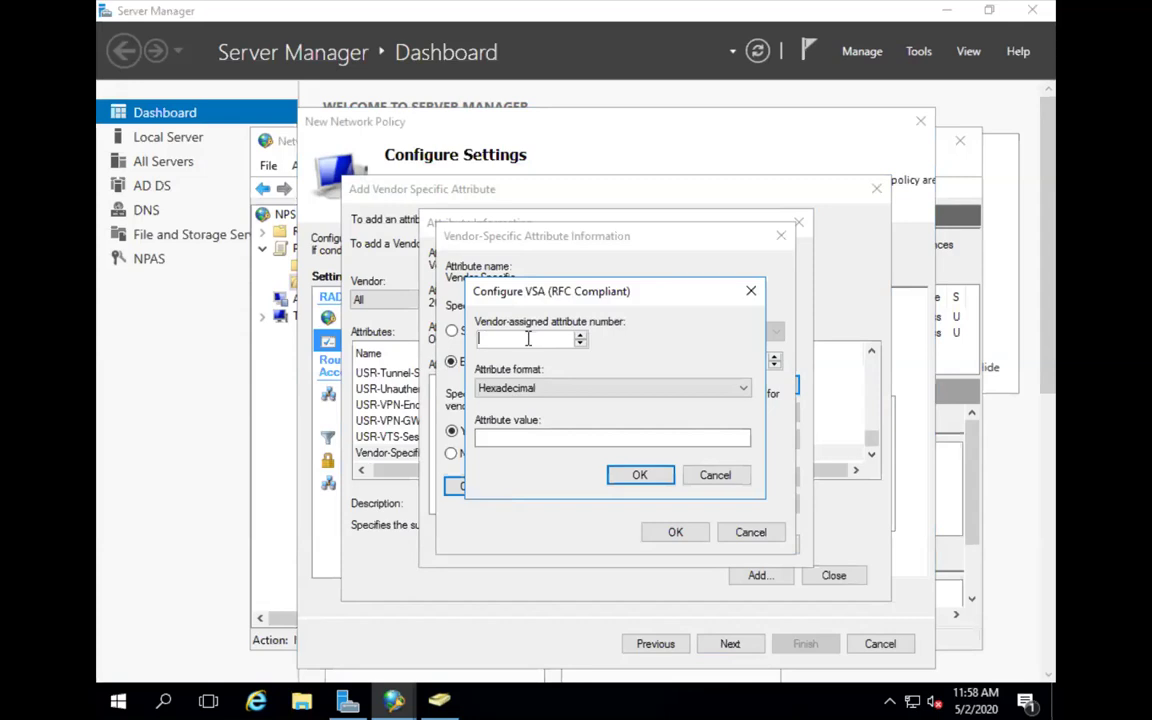
text(1)
key(Tab)
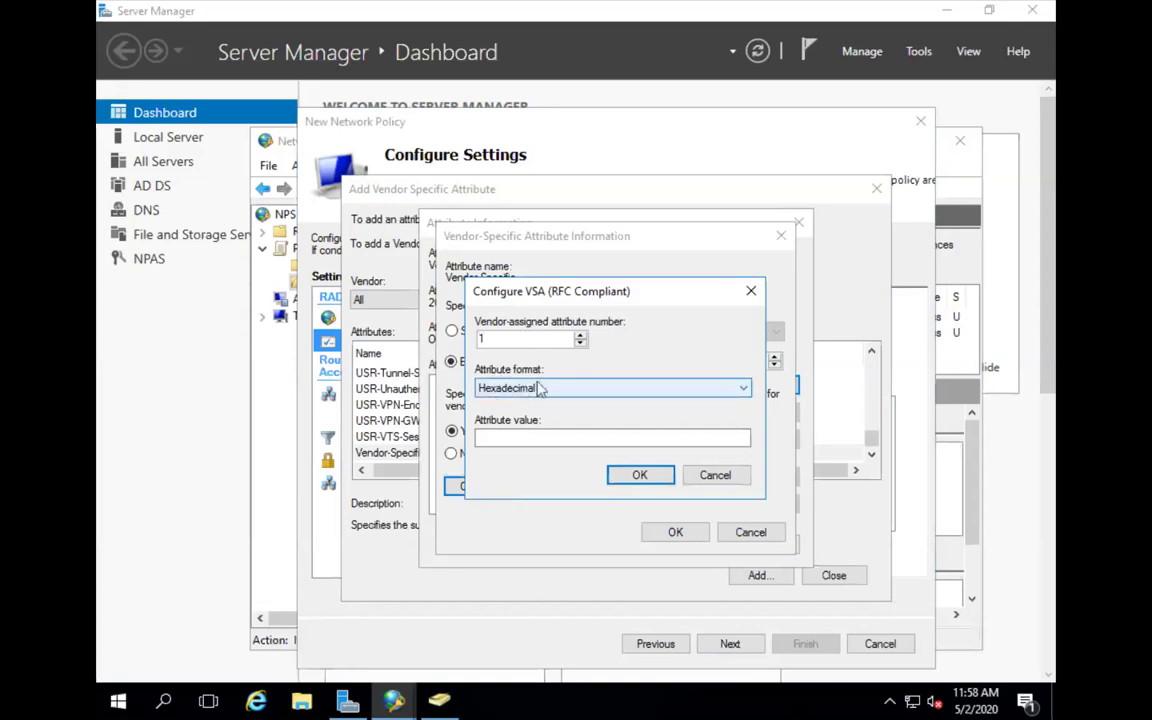
click(480, 338)
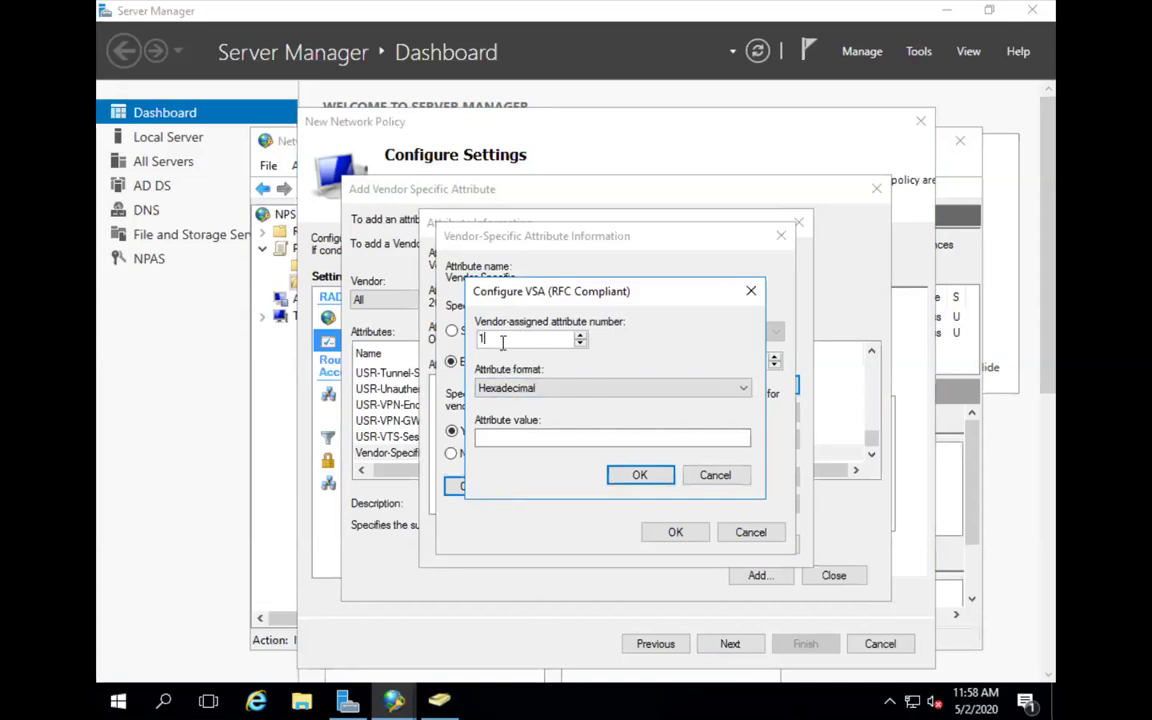
key(Tab)
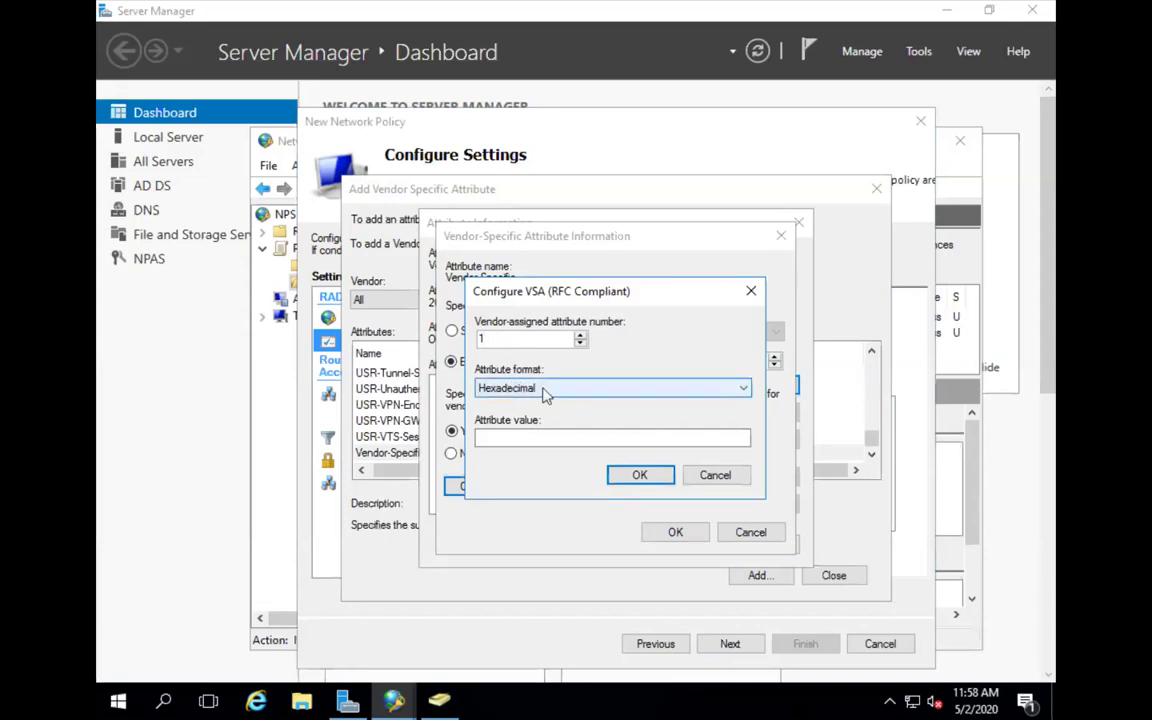
click(518, 398)
click(506, 406)
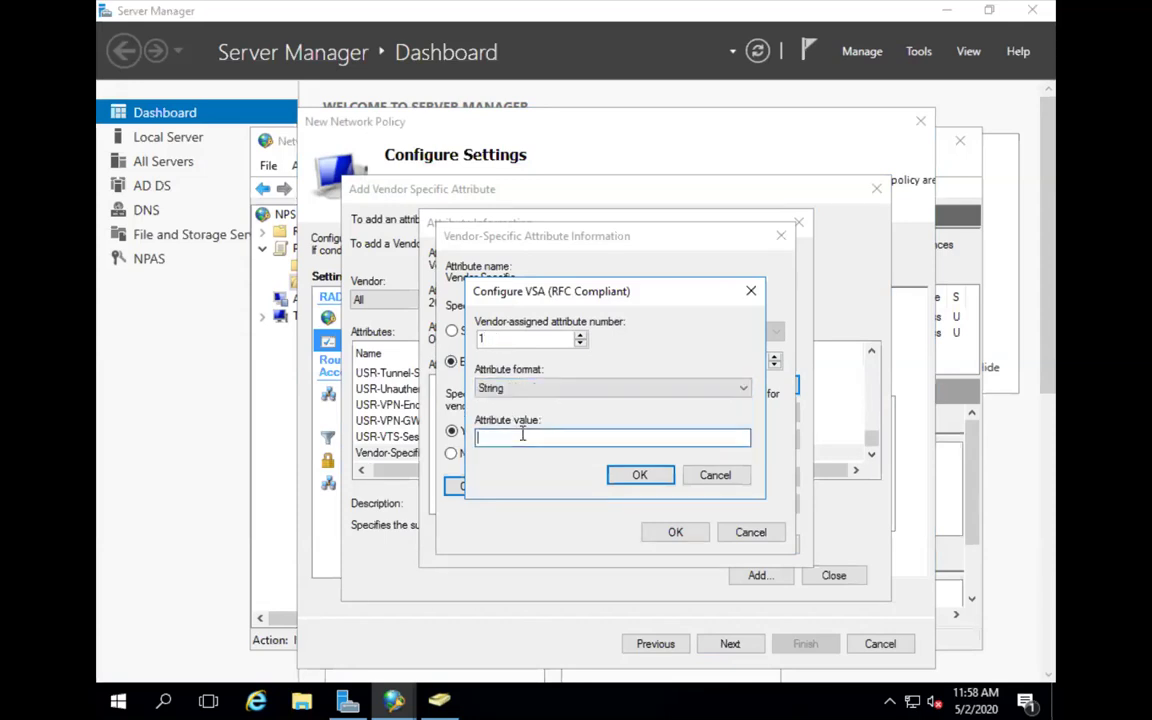
text(superuser)
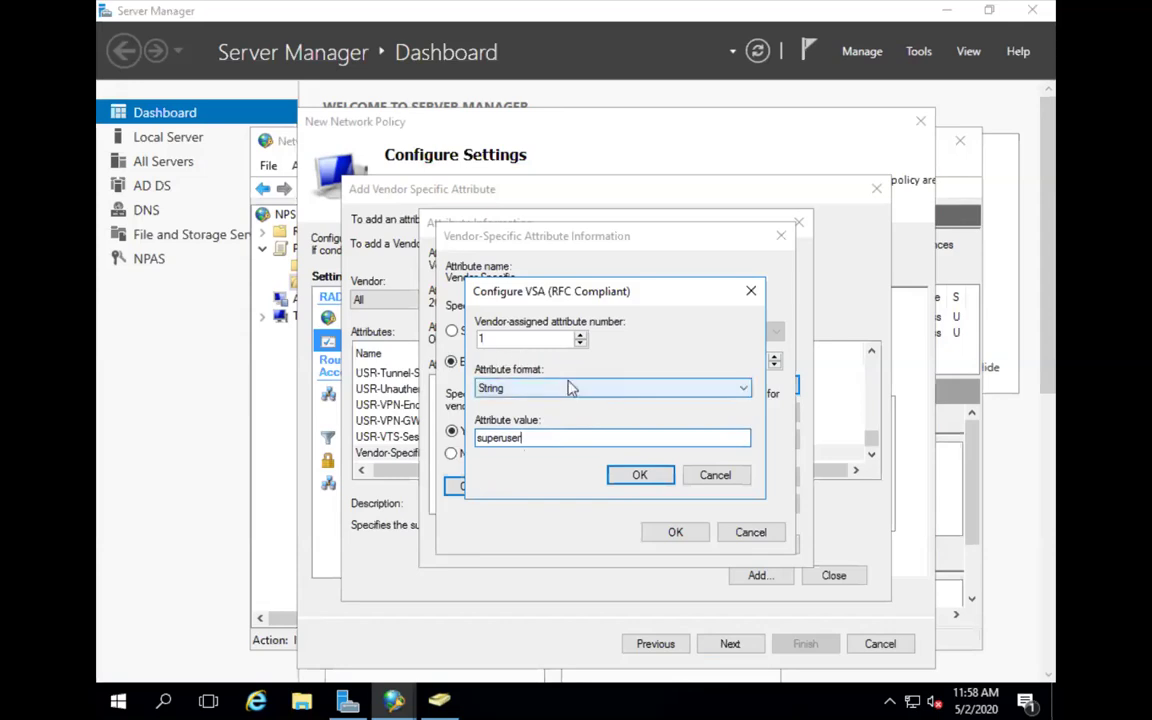
Confirm the first superuser value and start a second with vendor code 25461, RFC-conforming
click(645, 476)
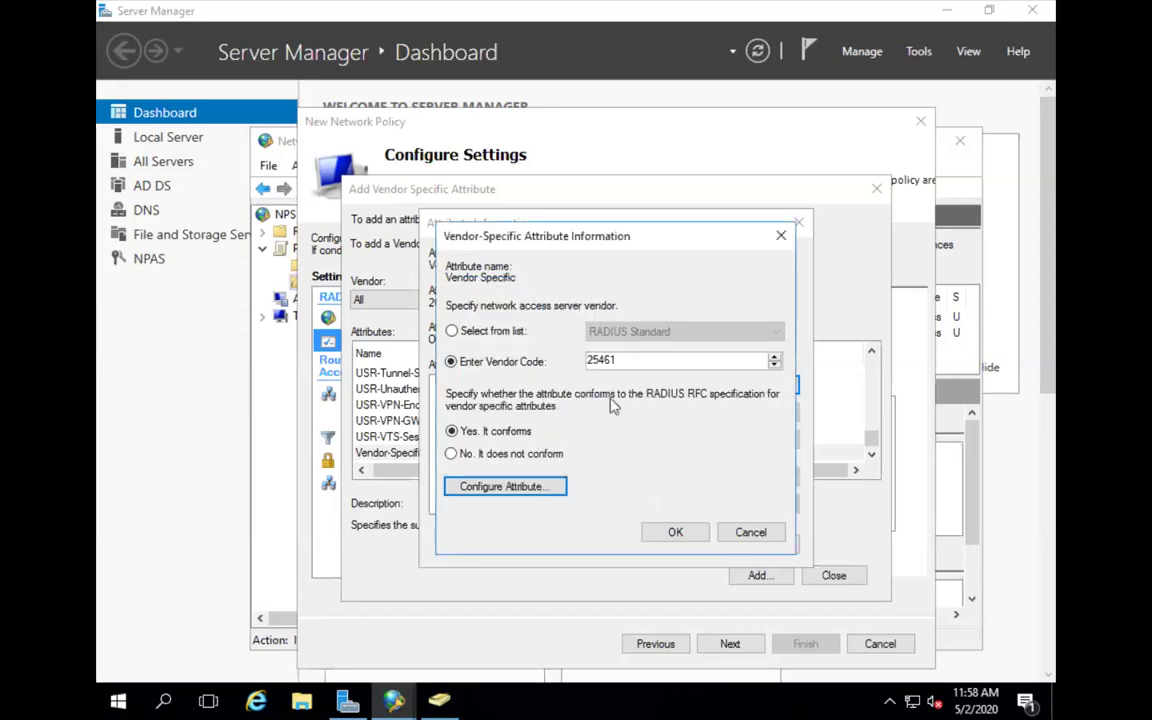
click(675, 532)
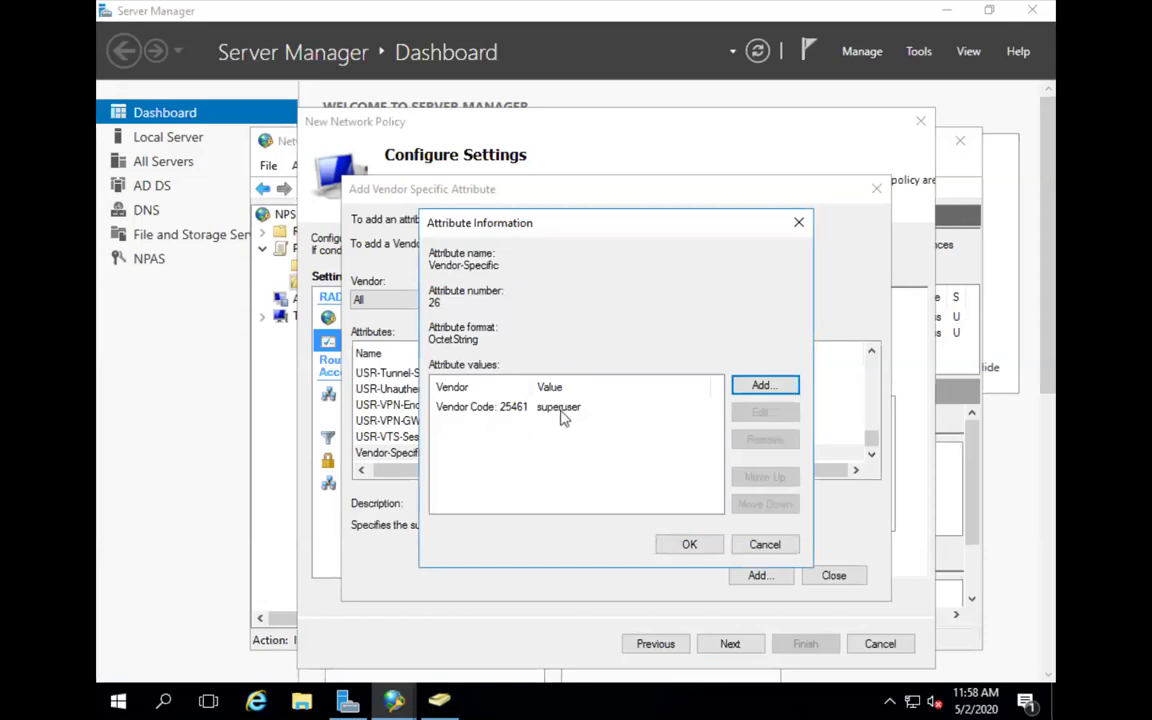
click(762, 386)
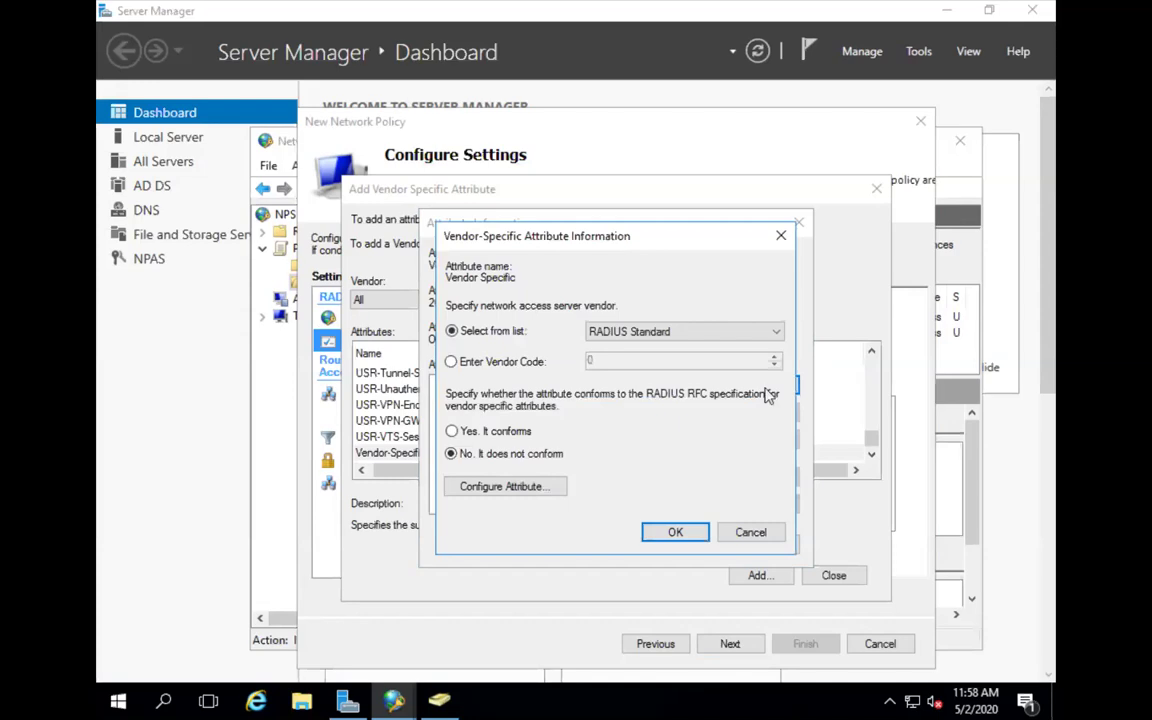
click(500, 361)
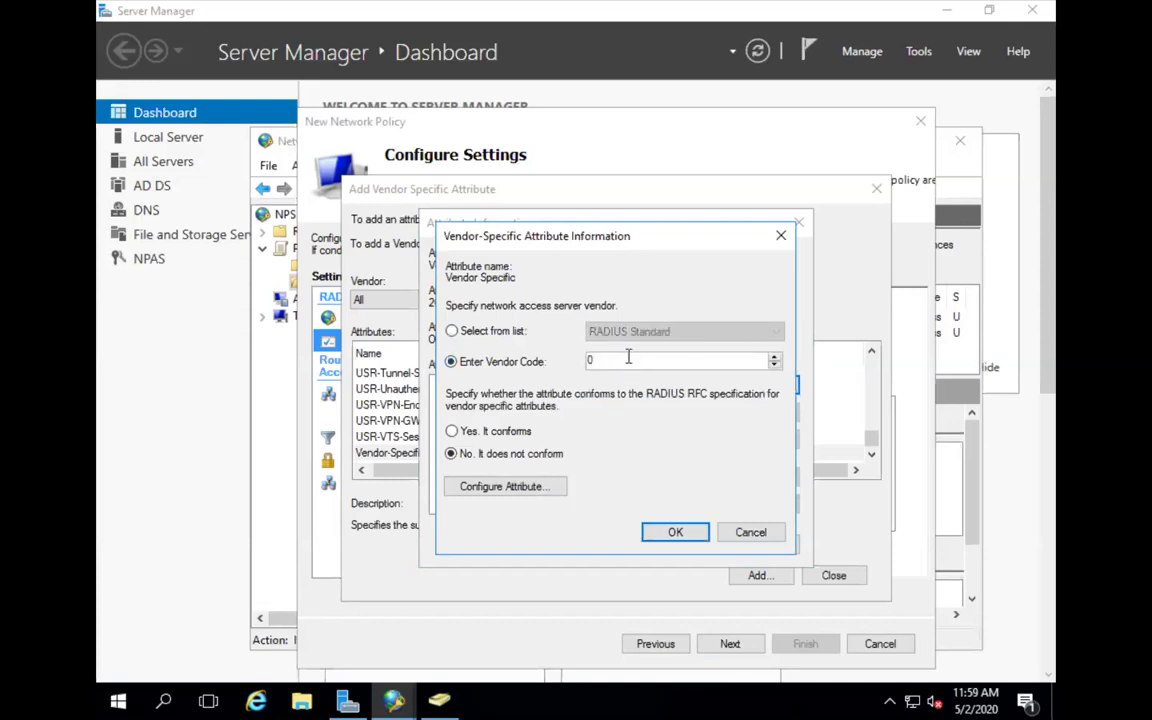
text(25461)
click(490, 431)
Give the second attribute String format and value 'superuser', and accept the attribute list
click(490, 487)
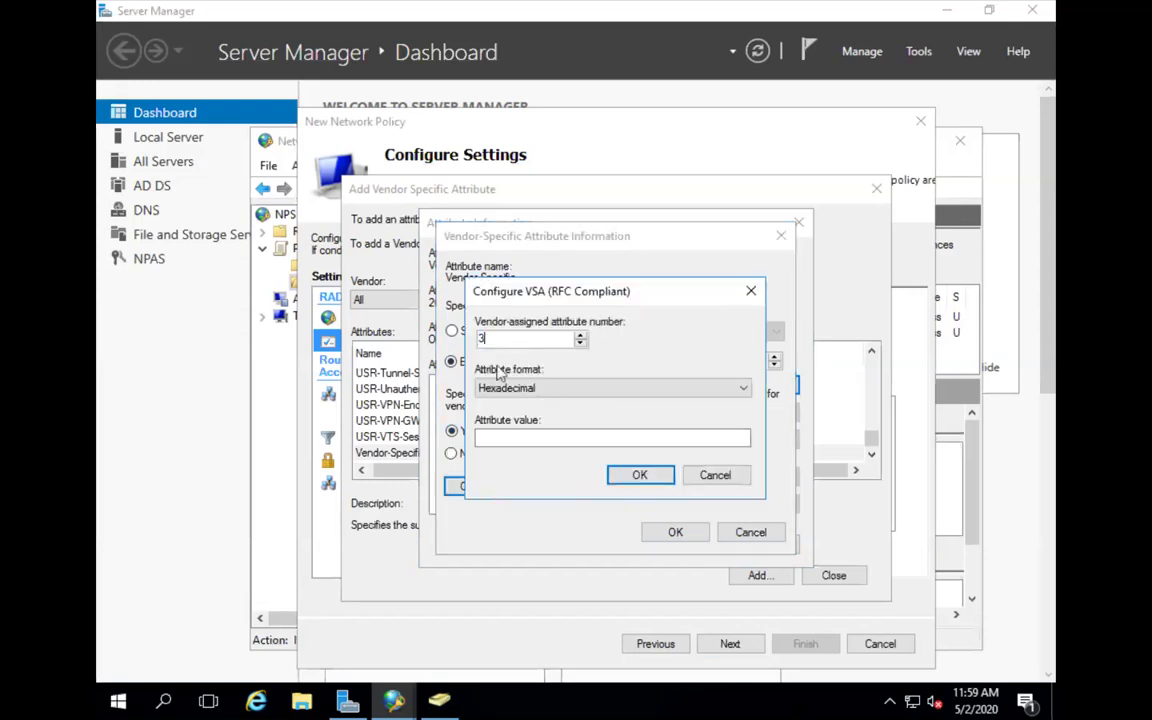
click(516, 394)
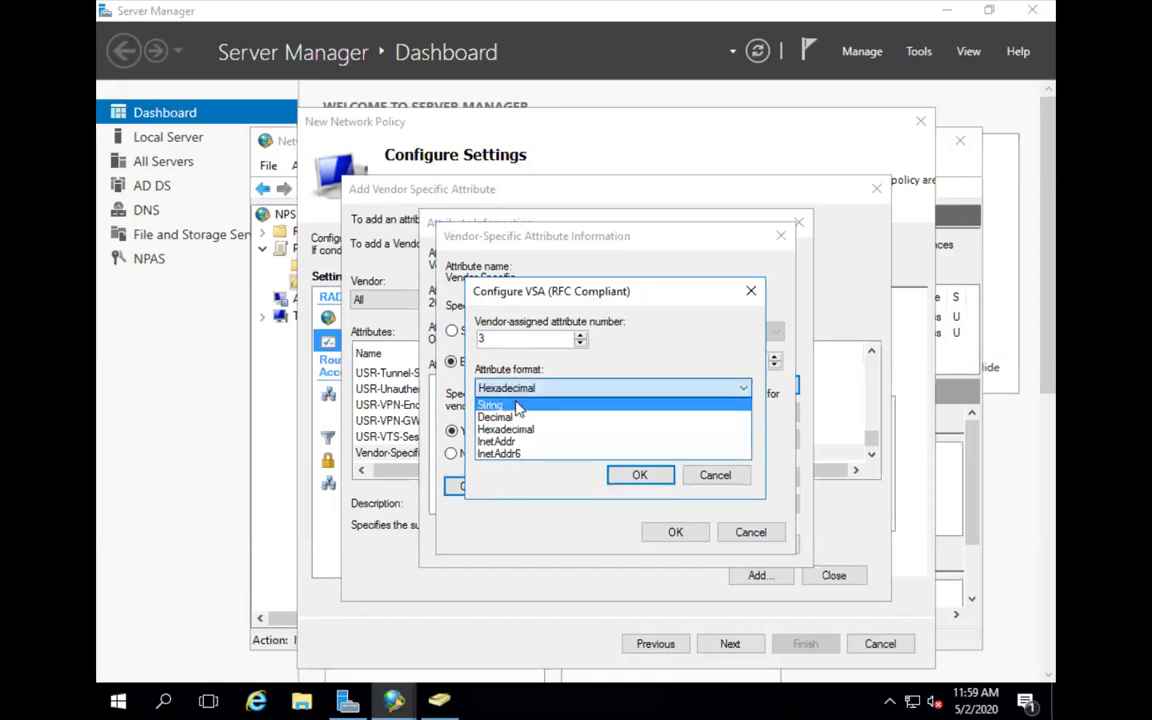
click(518, 405)
click(517, 437)
text(super)
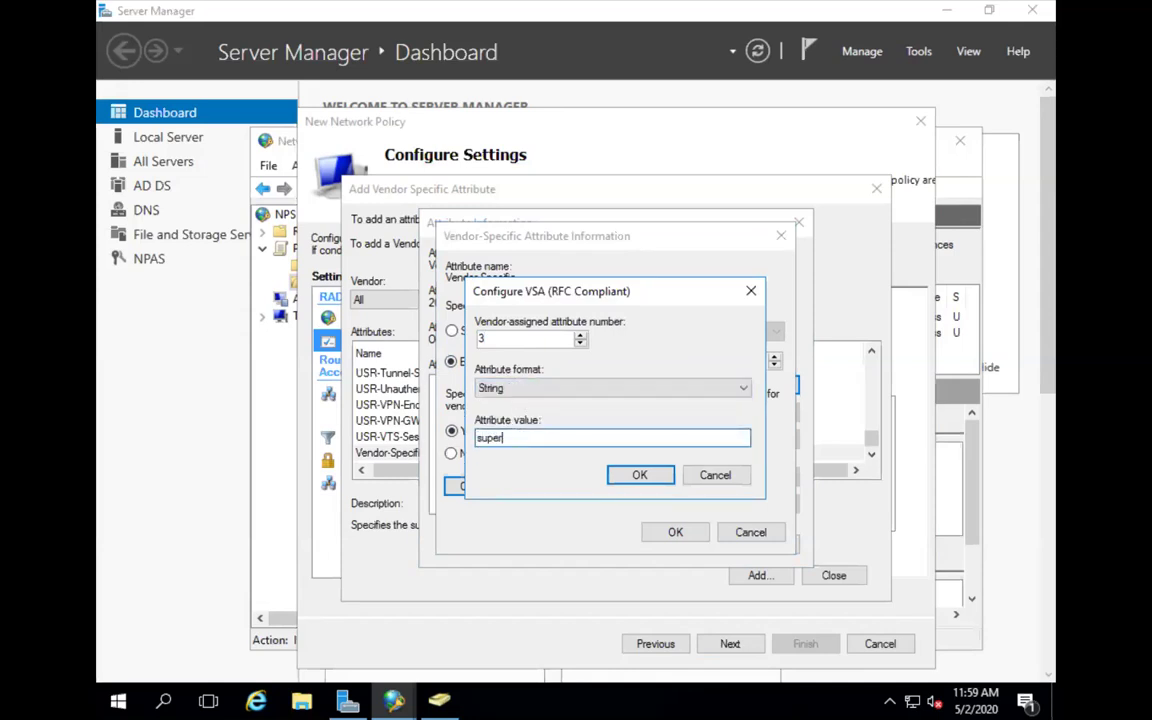
text(user)
click(636, 477)
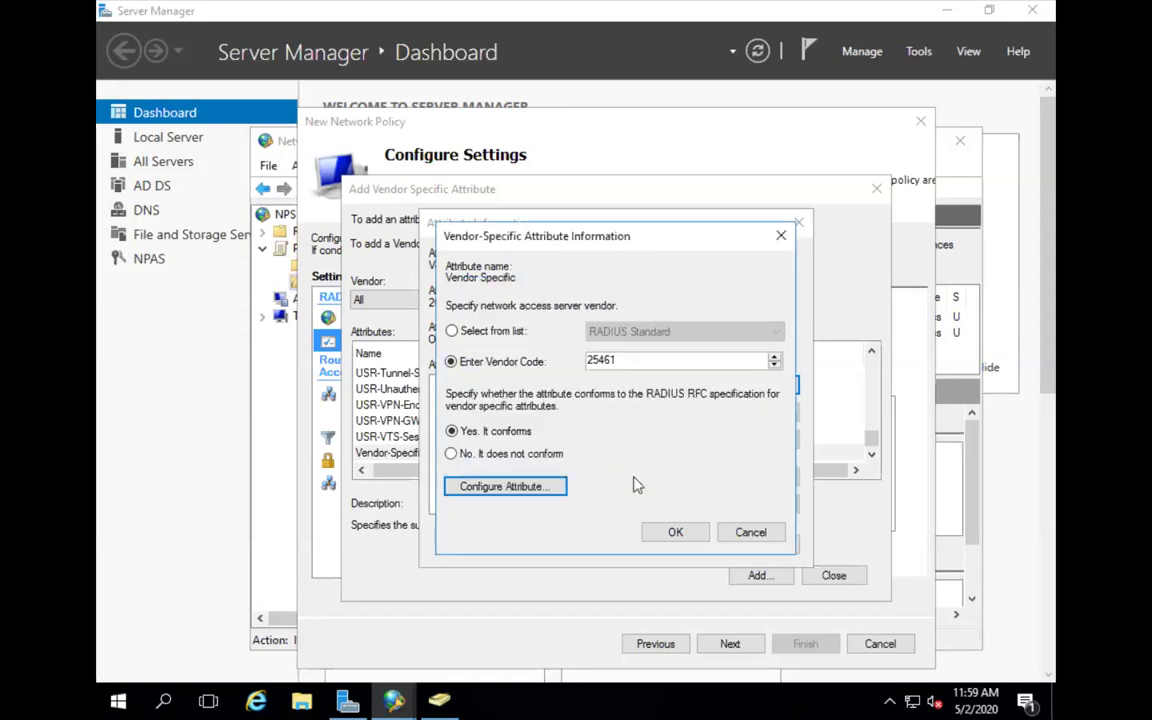
click(675, 532)
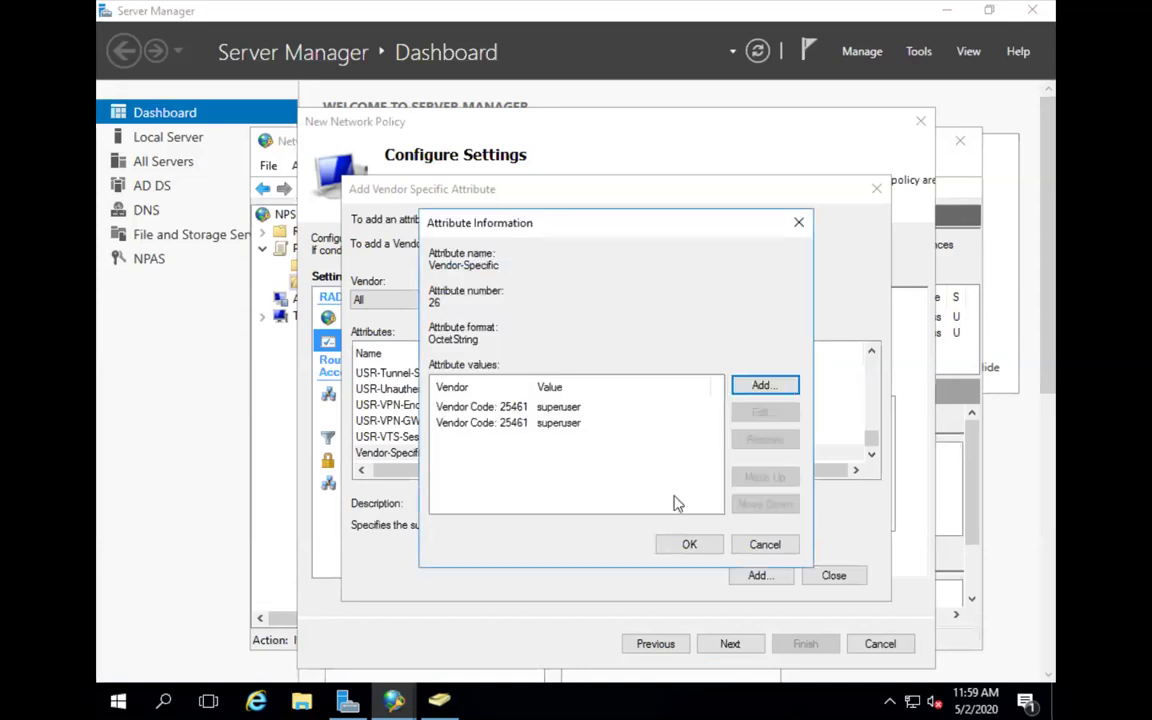
click(689, 544)
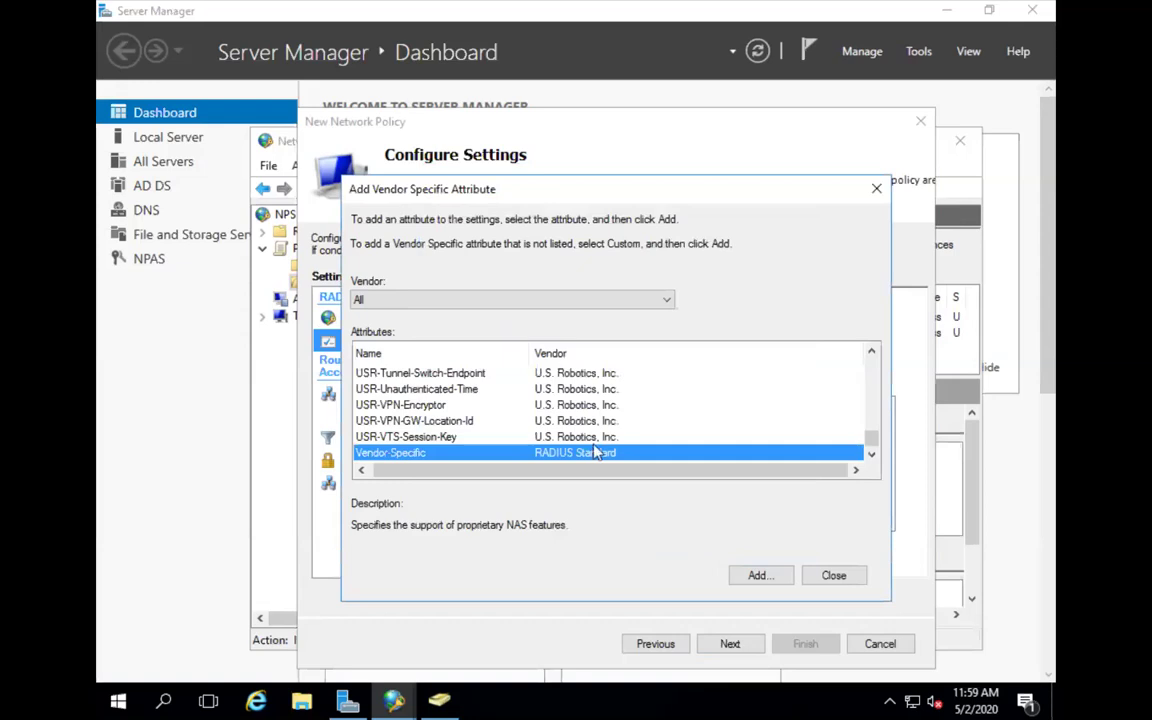
Finish the vendor attributes and complete the Firewall Access policy wizard
click(832, 575)
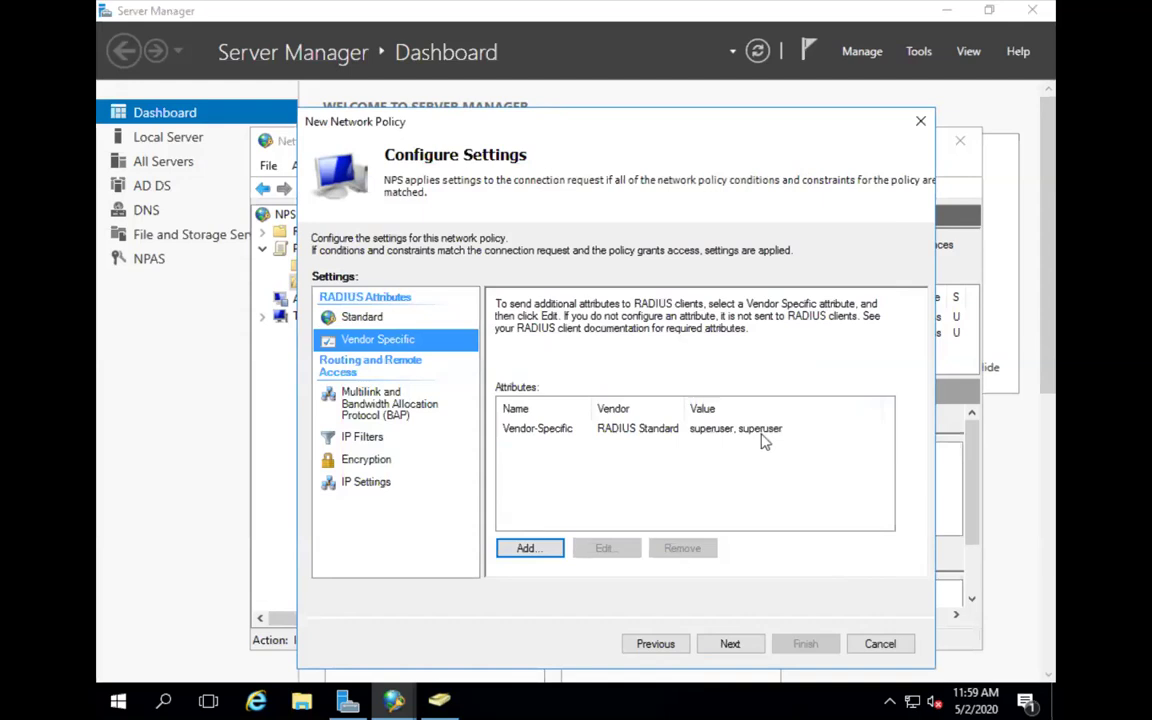
click(733, 644)
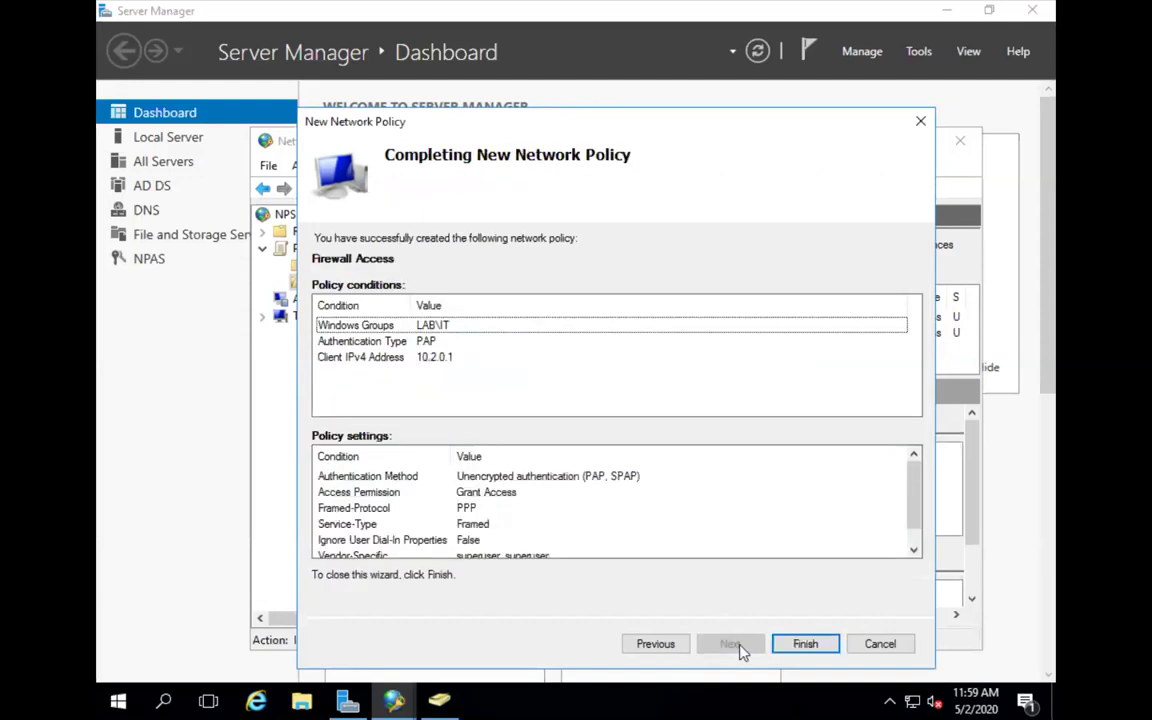
scroll(548, 504, down, 1)
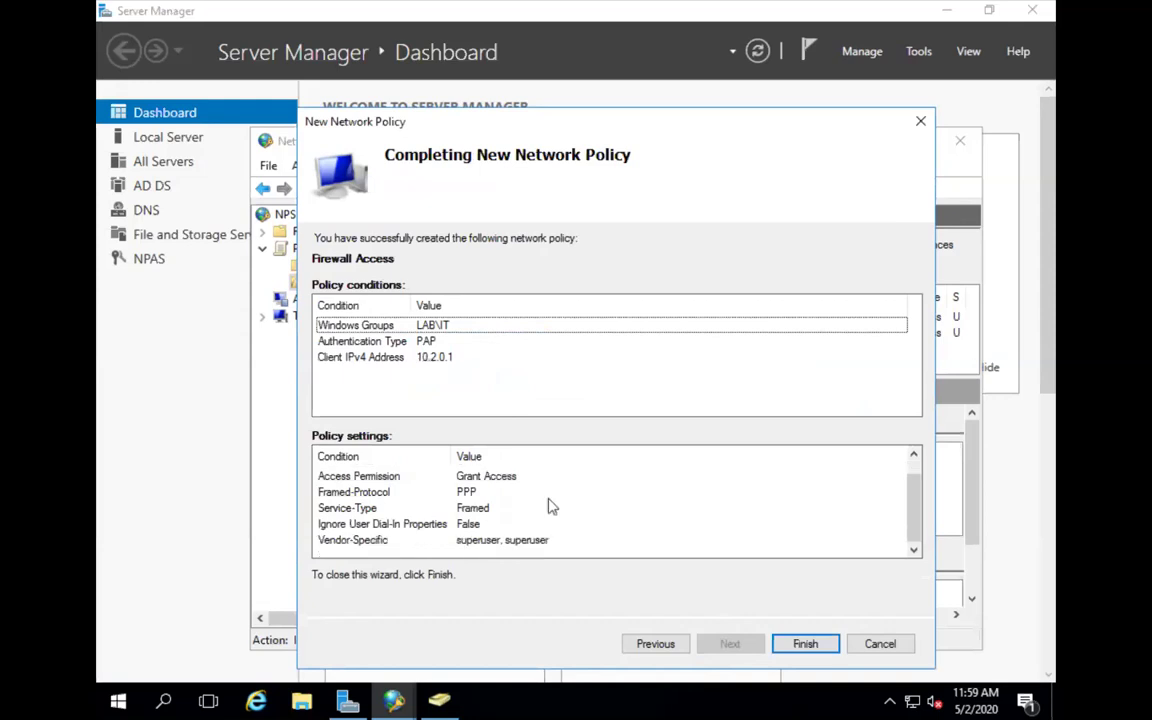
scroll(548, 504, up, 1)
click(810, 643)
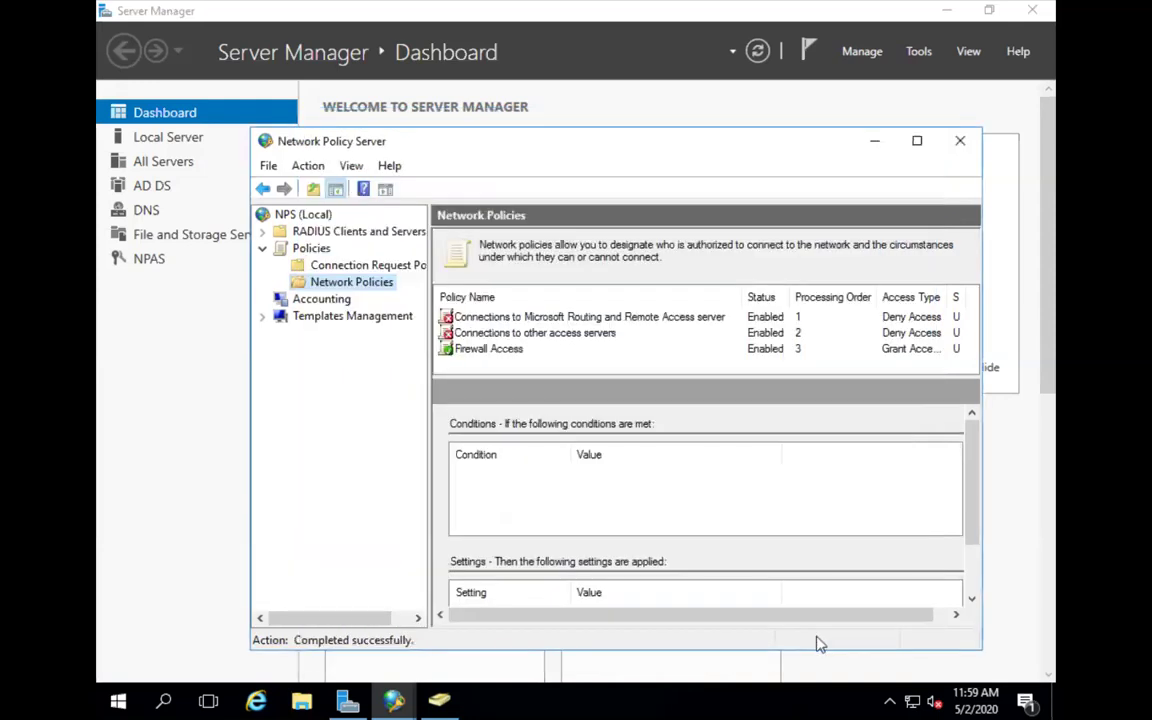
Move Firewall Access up to processing order 1 and expand RADIUS Clients and Servers
click(477, 355)
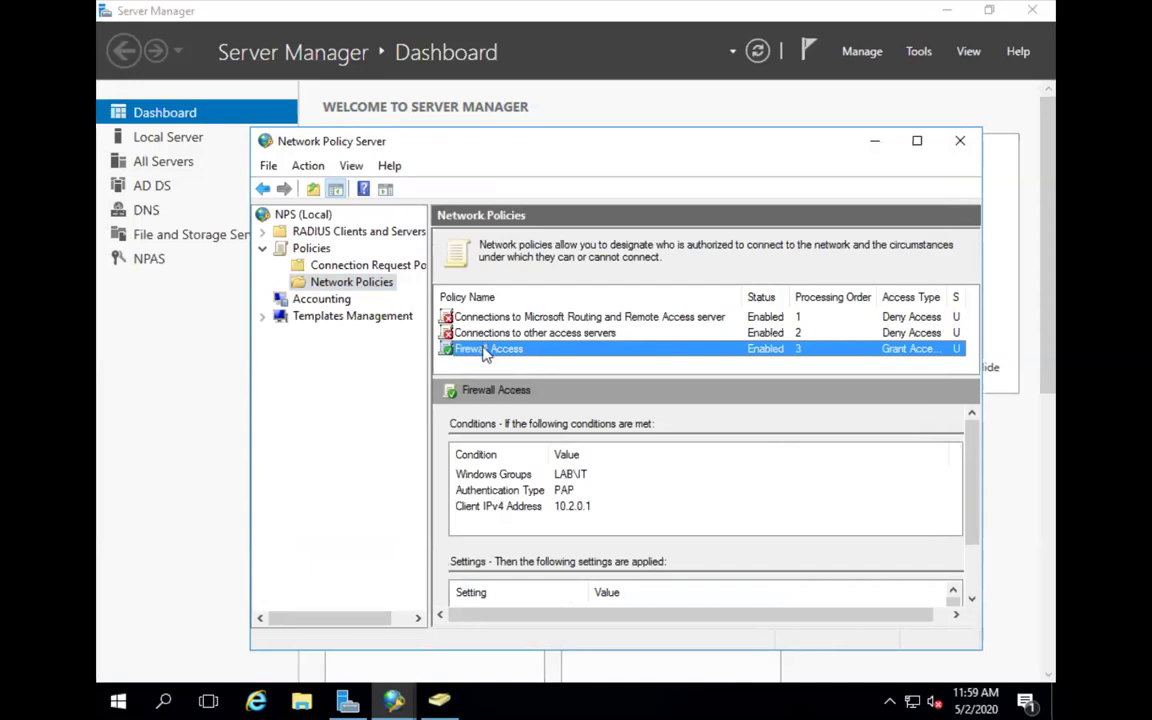
click(479, 333)
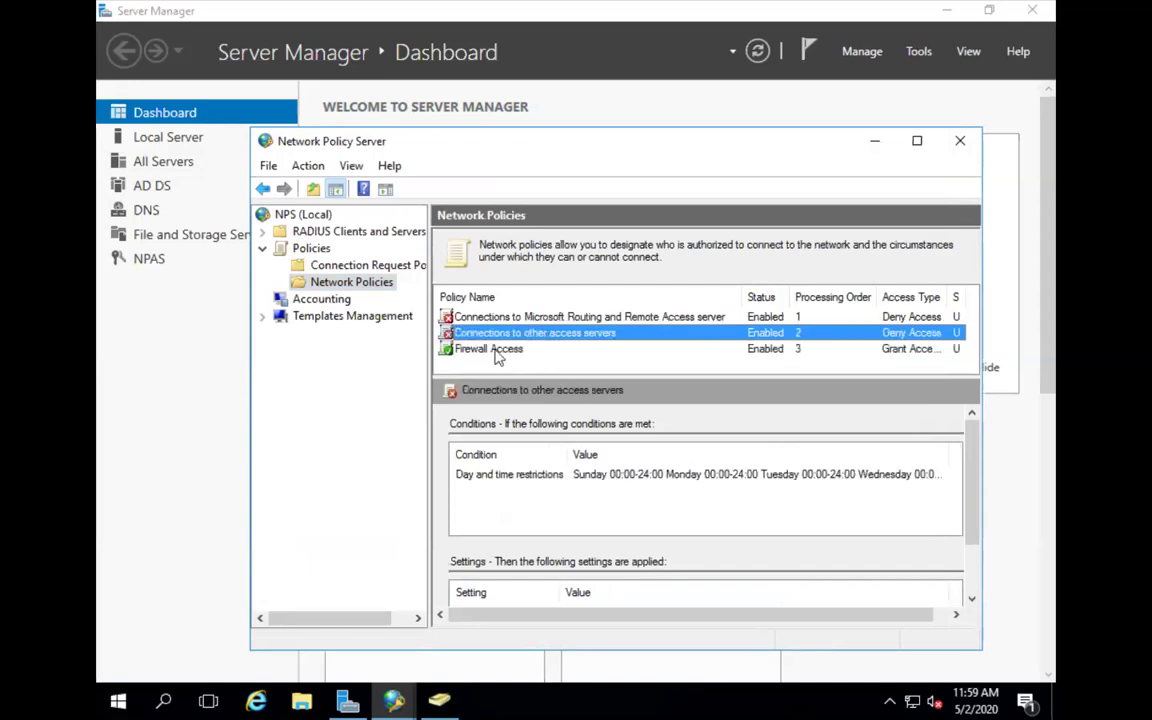
click(494, 350)
right_click(586, 352)
click(540, 368)
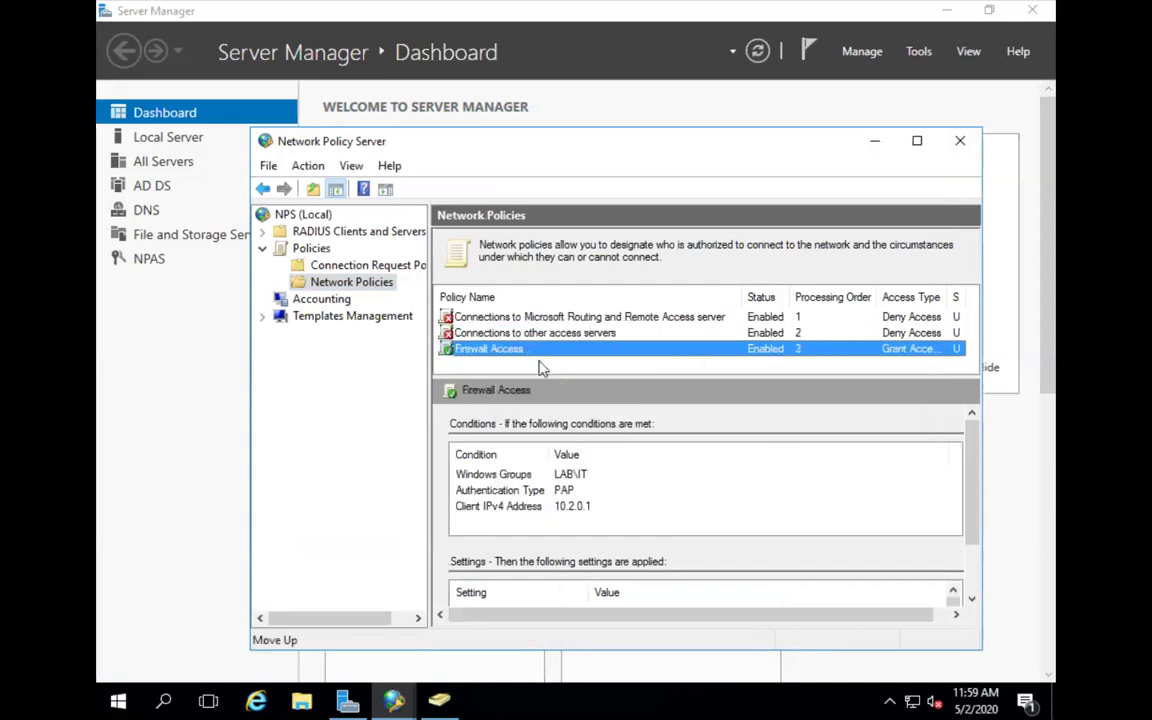
right_click(500, 338)
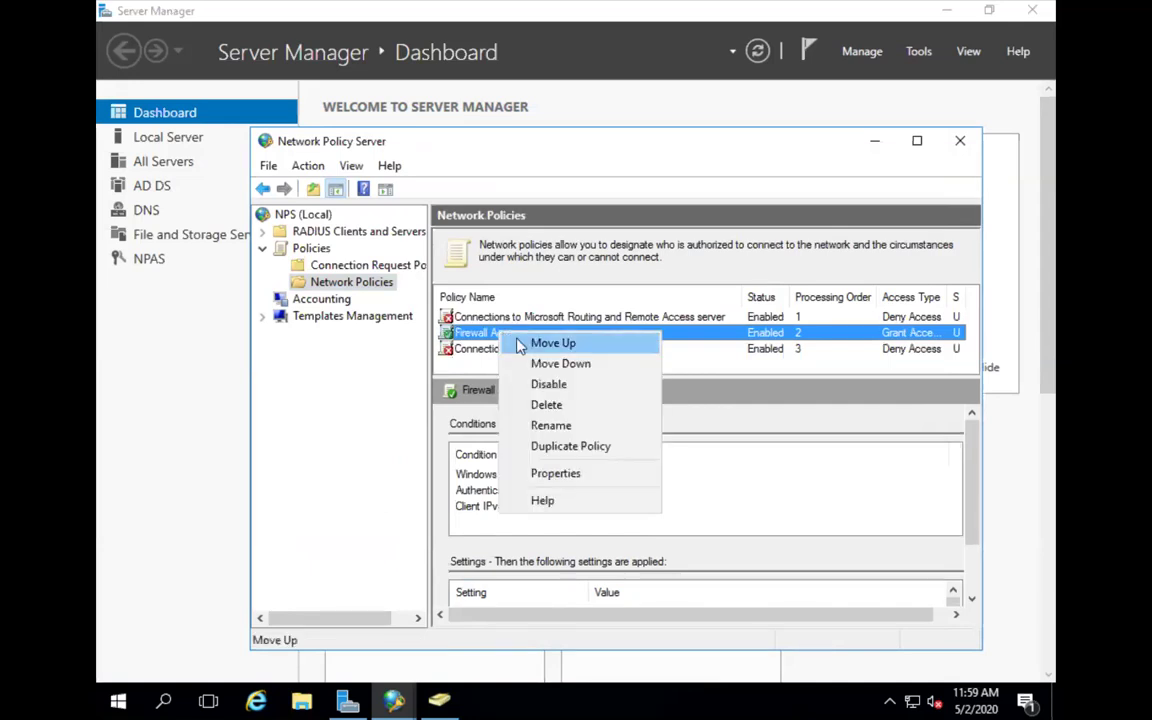
click(523, 338)
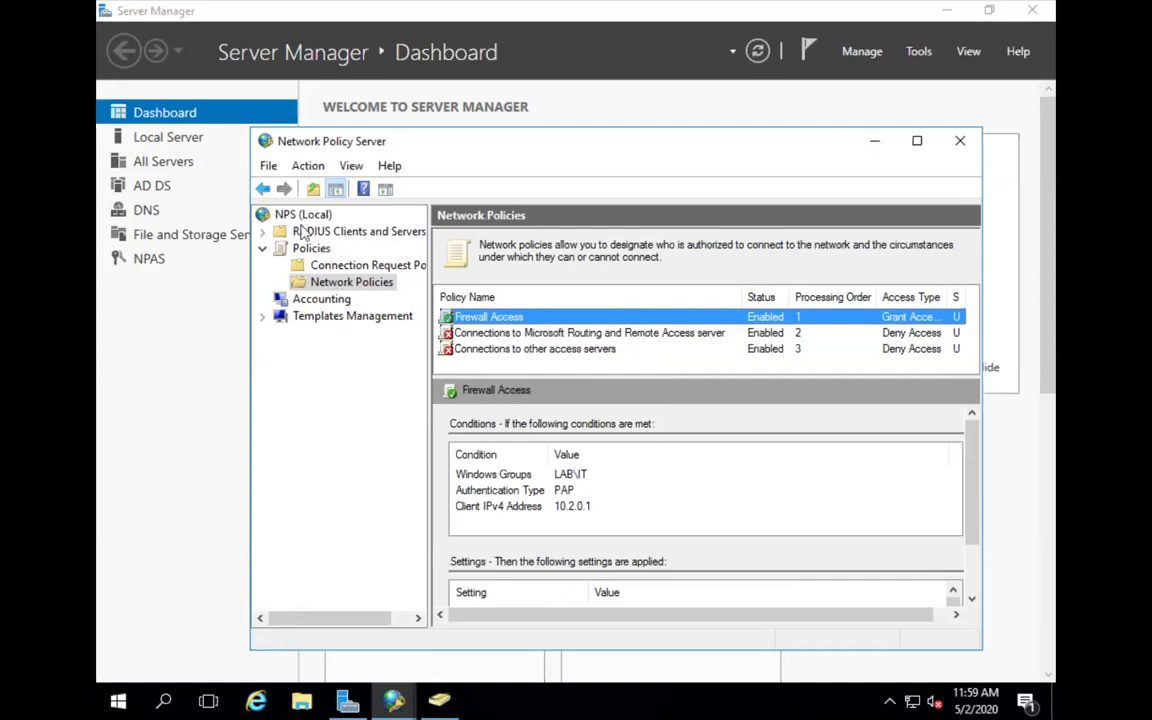
click(262, 231)
click(325, 251)
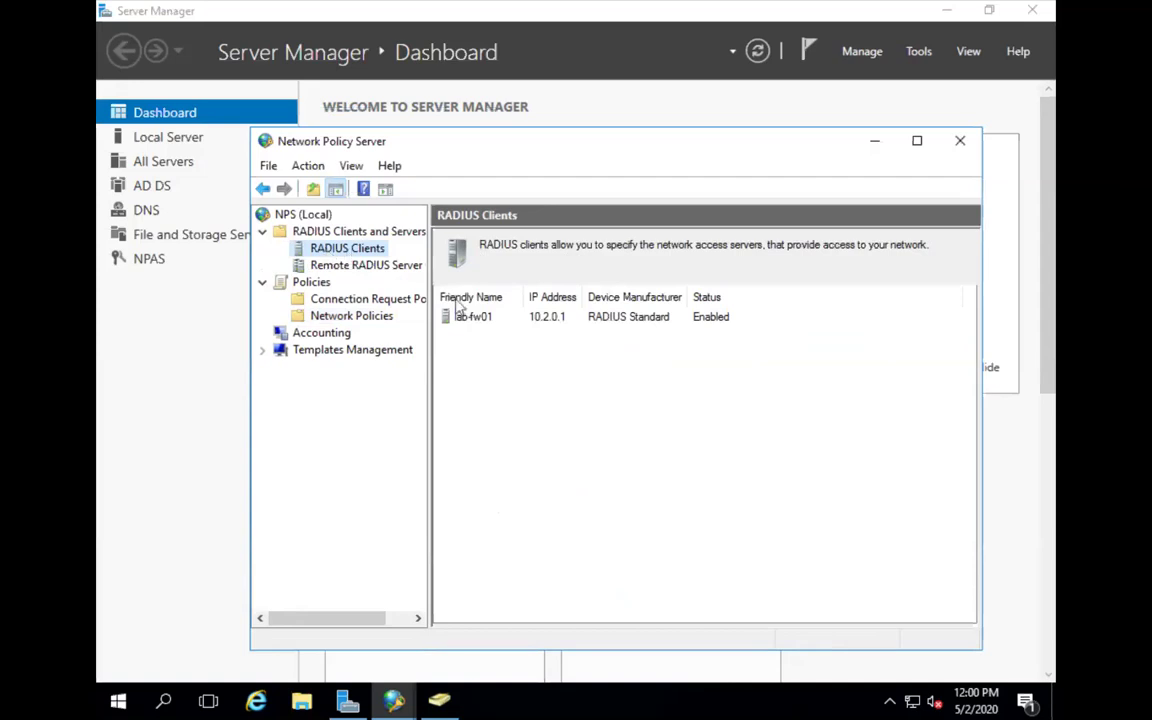
right_click(340, 250)
click(376, 255)
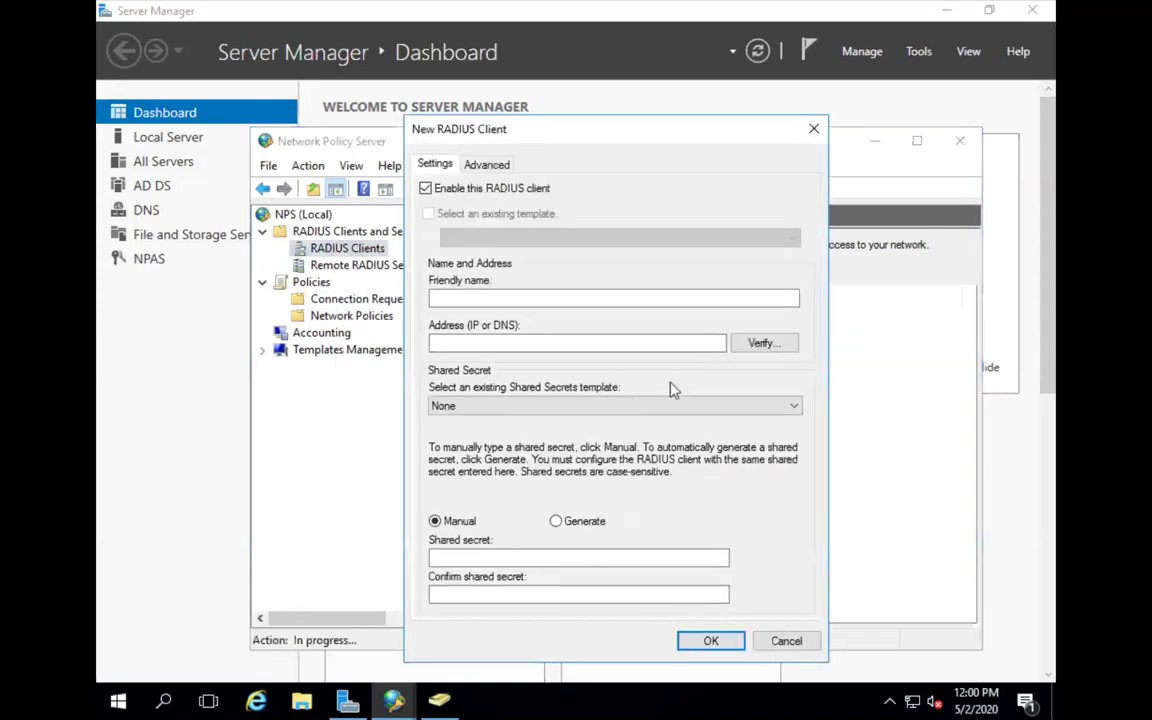
click(786, 641)
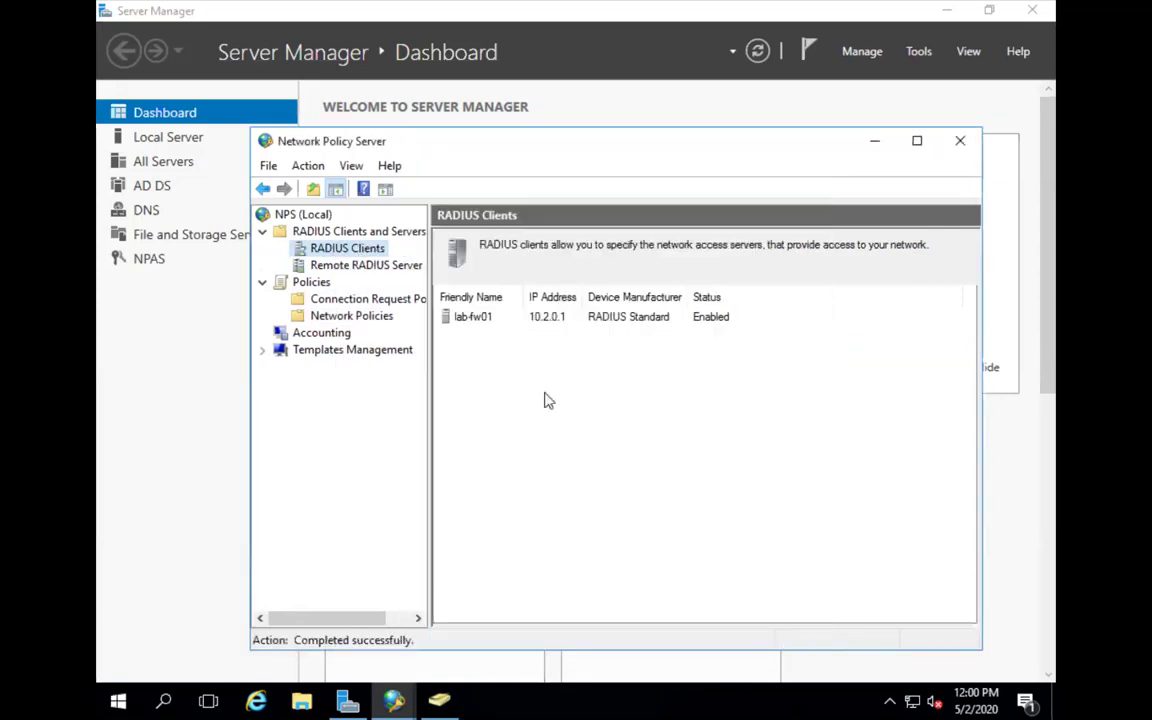
double_click(485, 320)
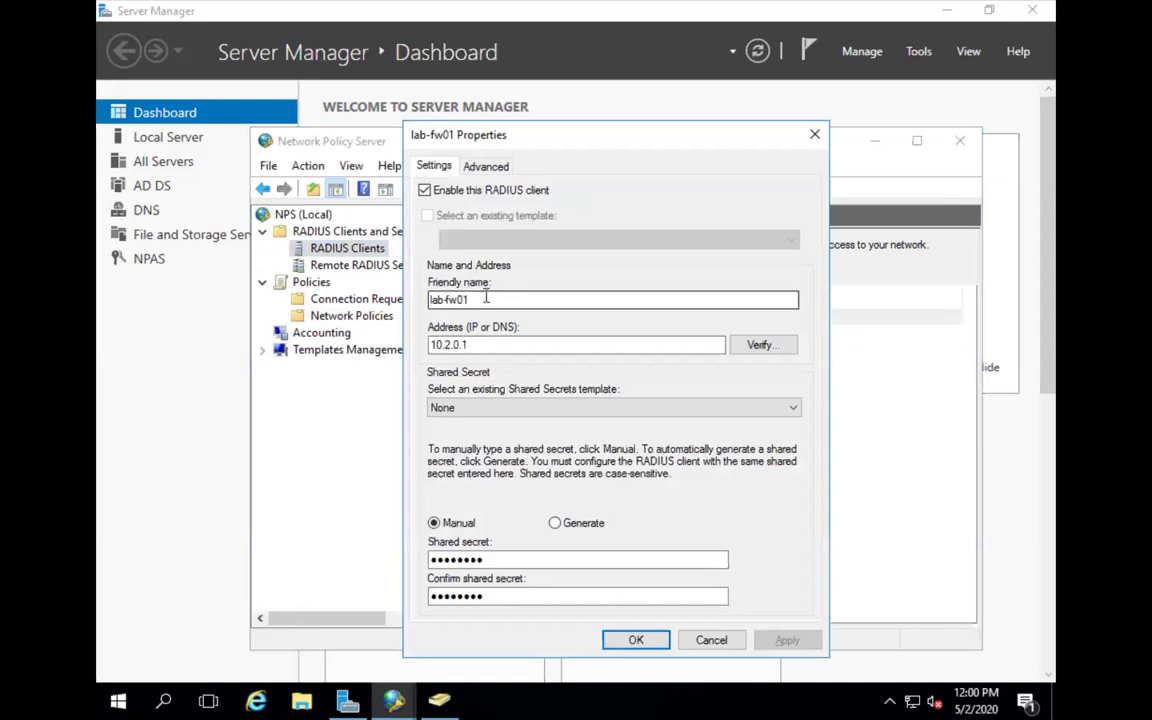
drag(485, 297, 390, 300)
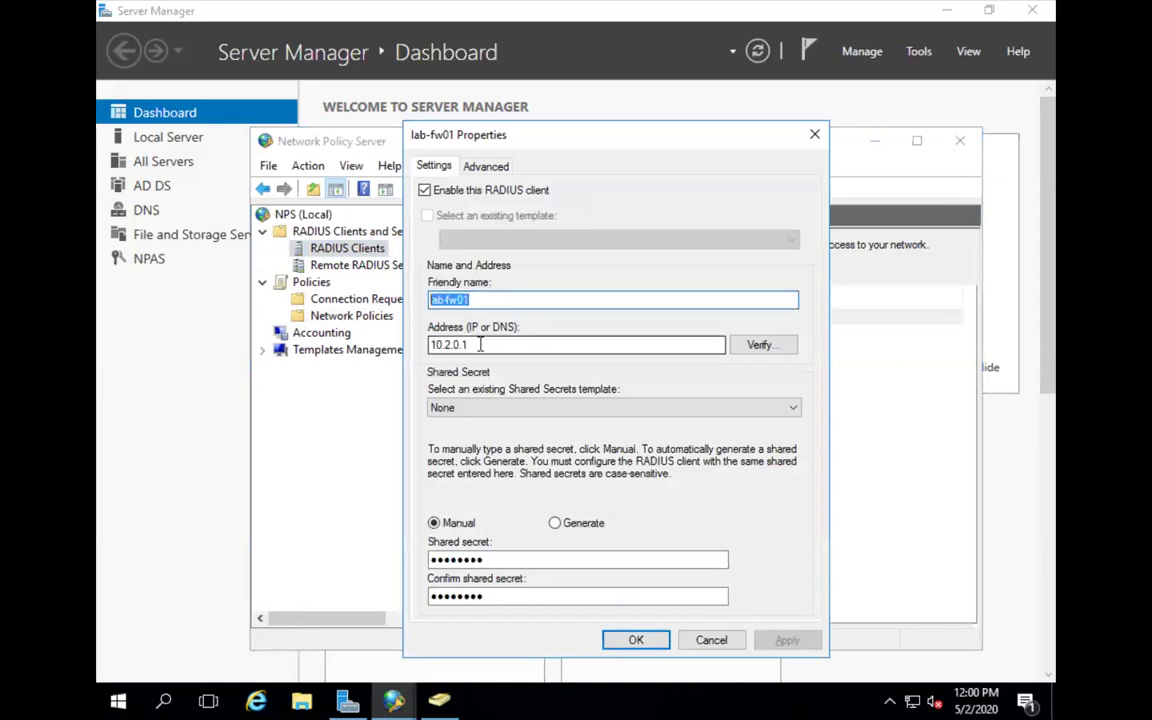
drag(480, 344, 350, 305)
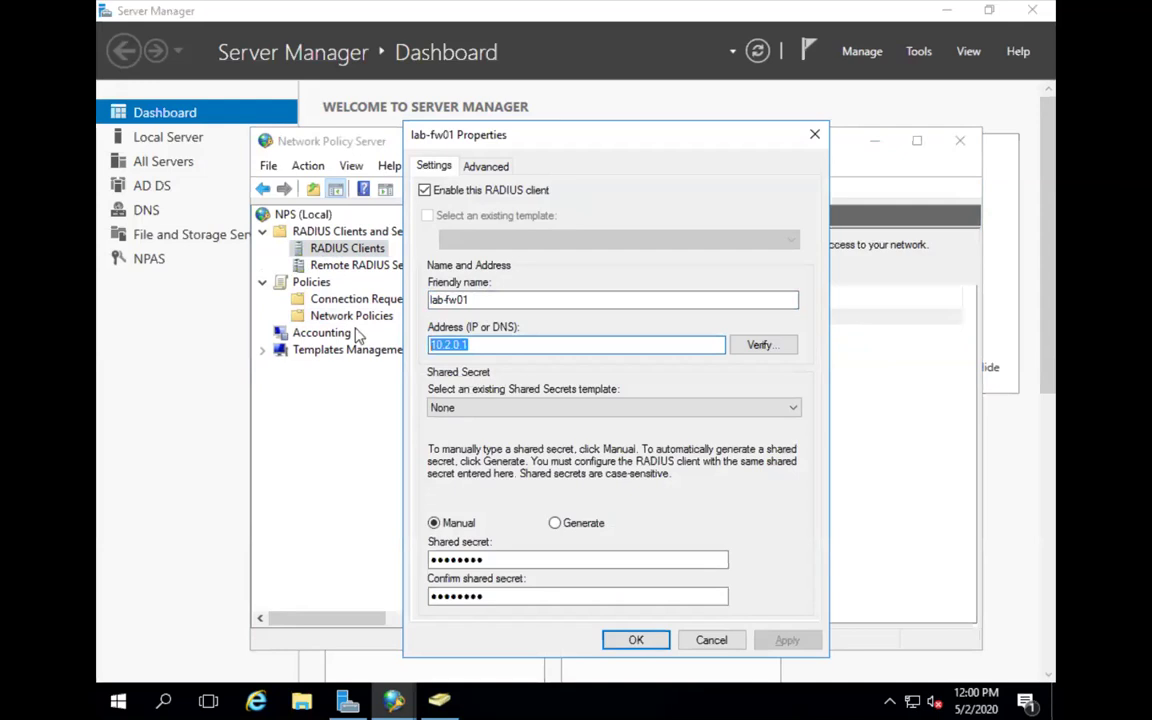
click(478, 344)
double_click(478, 344)
click(480, 343)
double_click(480, 343)
click(763, 344)
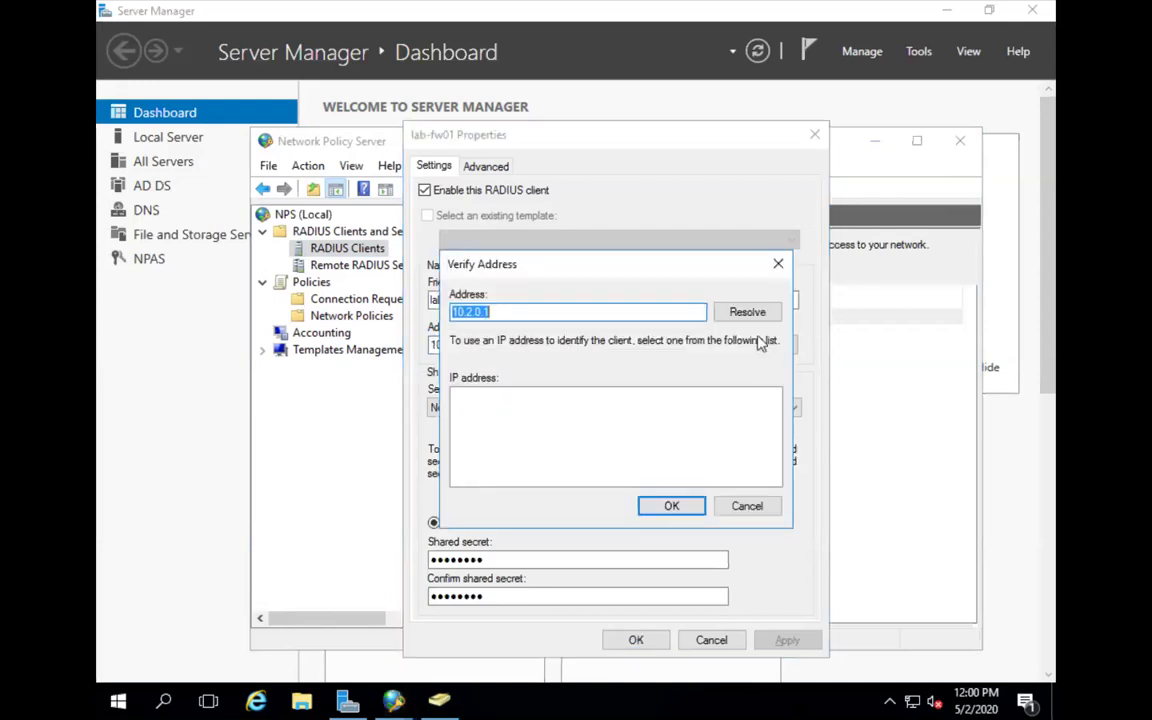
click(745, 316)
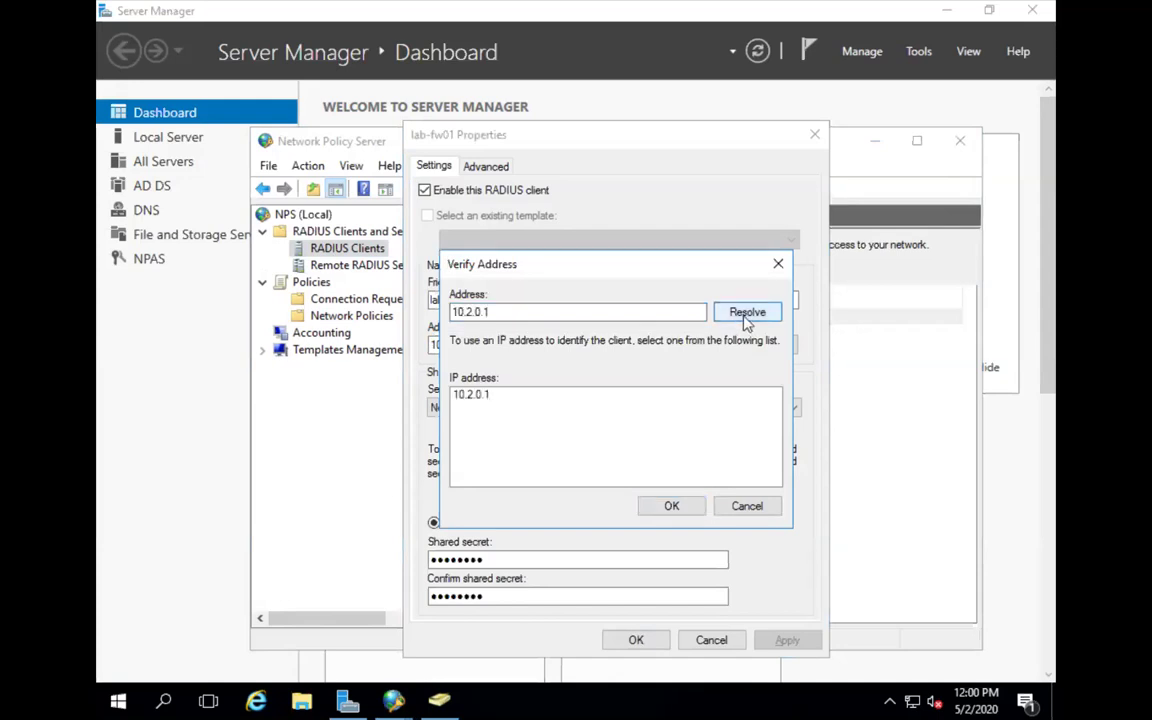
click(671, 506)
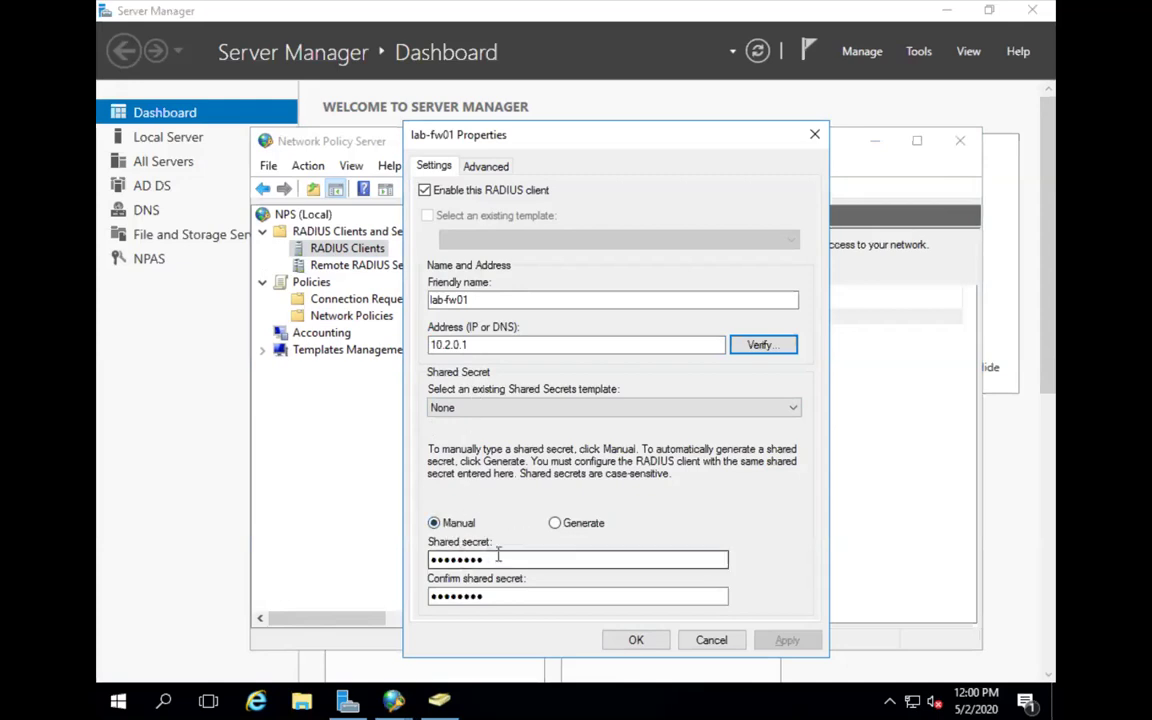
drag(488, 559, 407, 553)
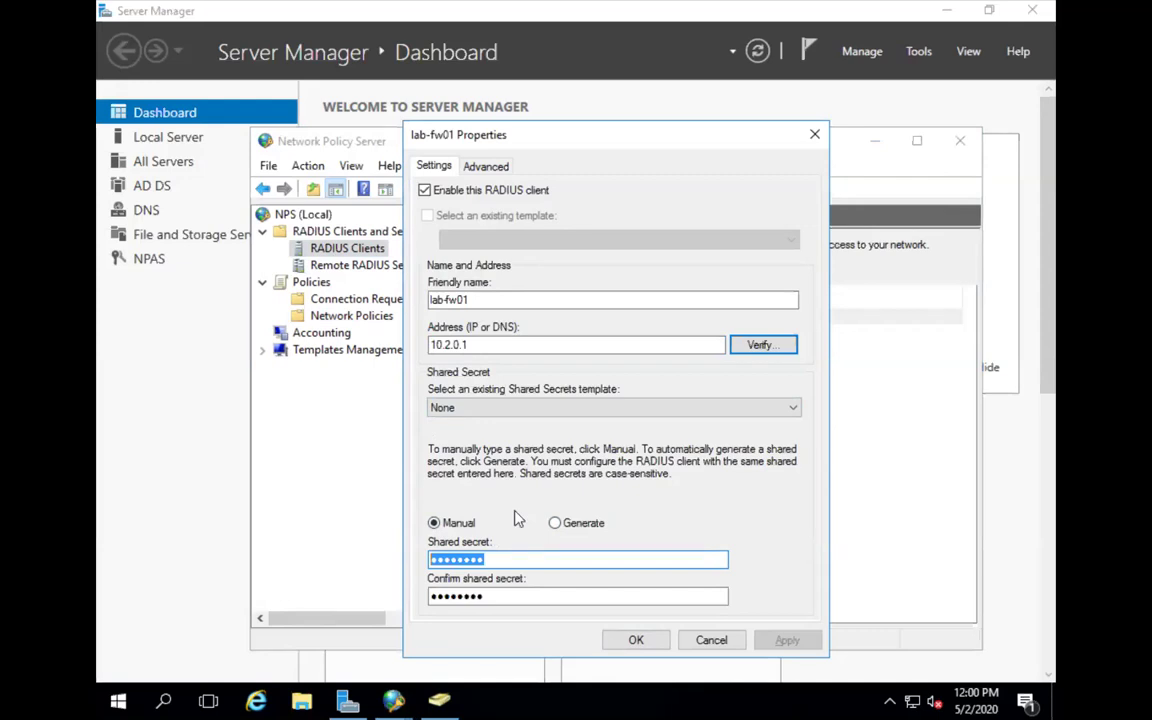
click(510, 558)
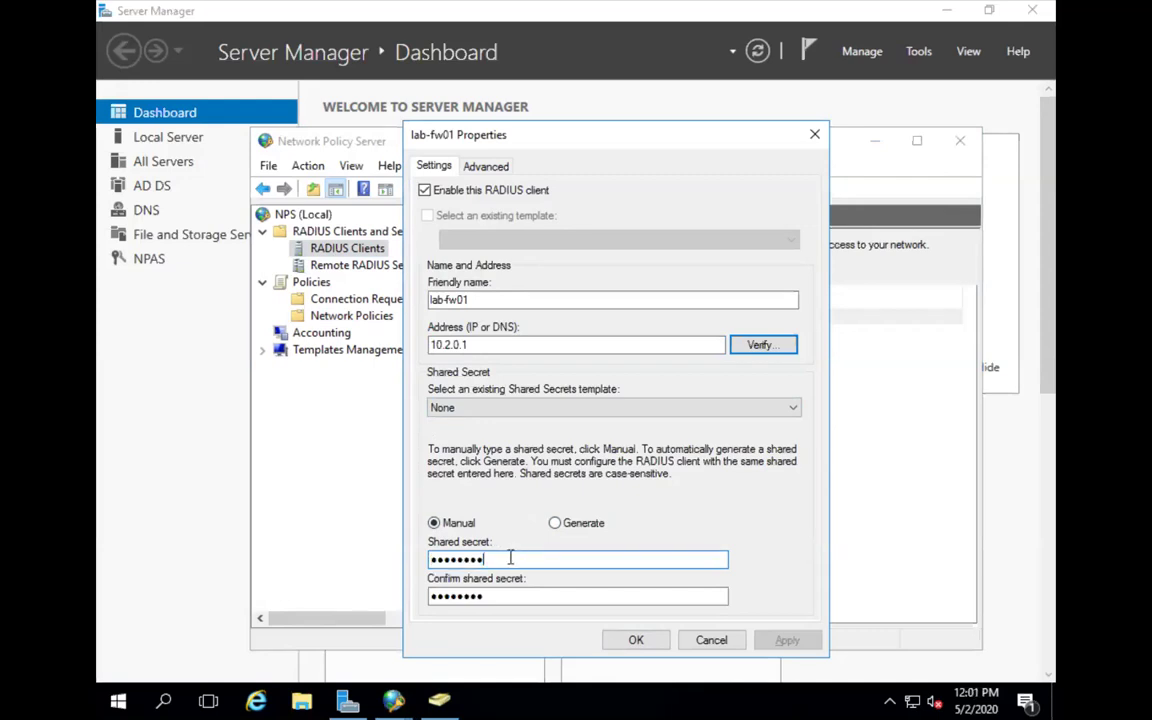
click(636, 640)
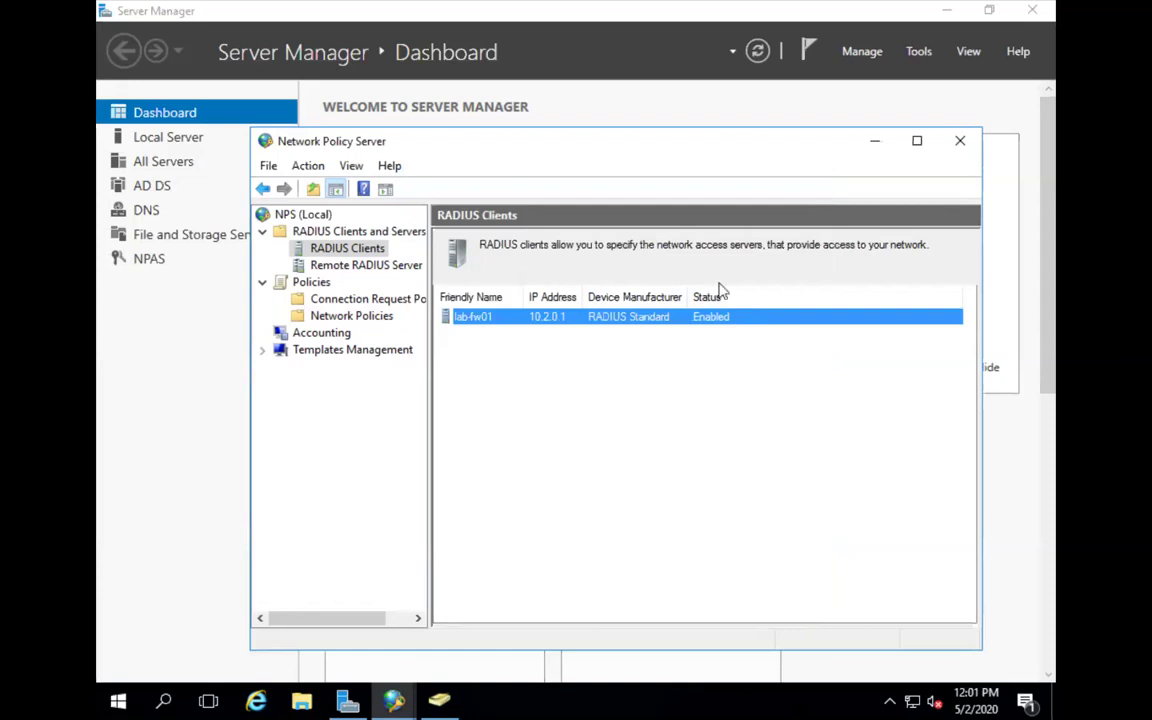
Launch Active Directory Users and Computers and open the IT security group's properties
click(926, 55)
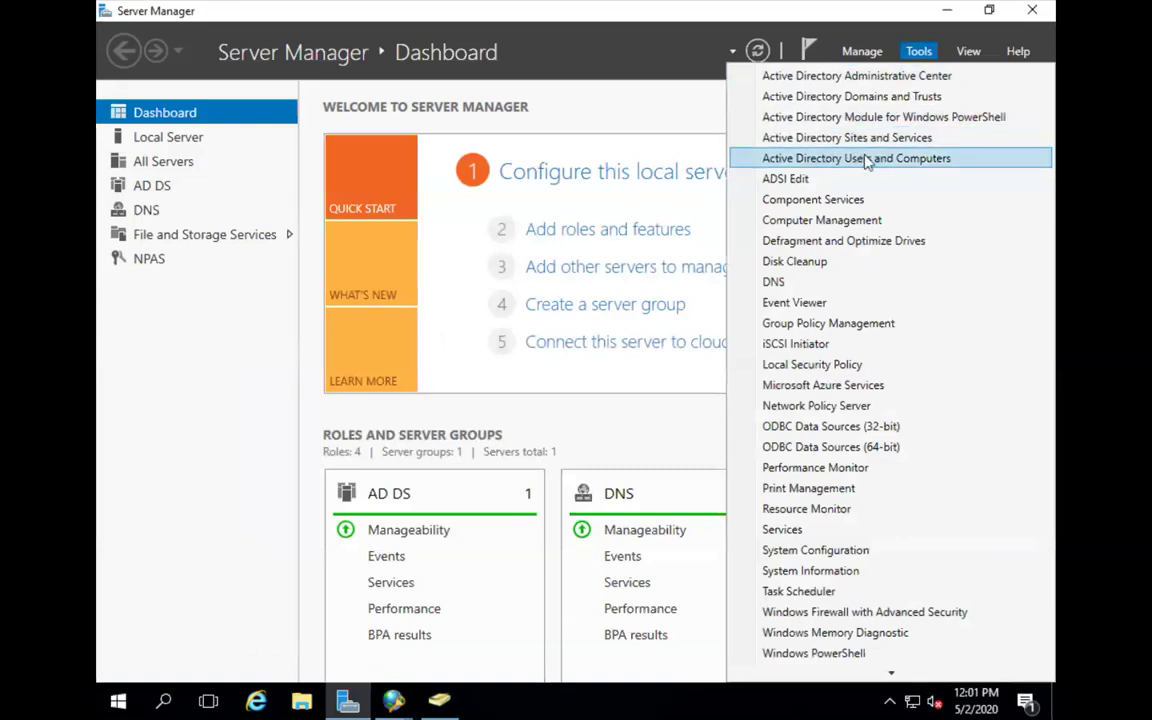
click(790, 158)
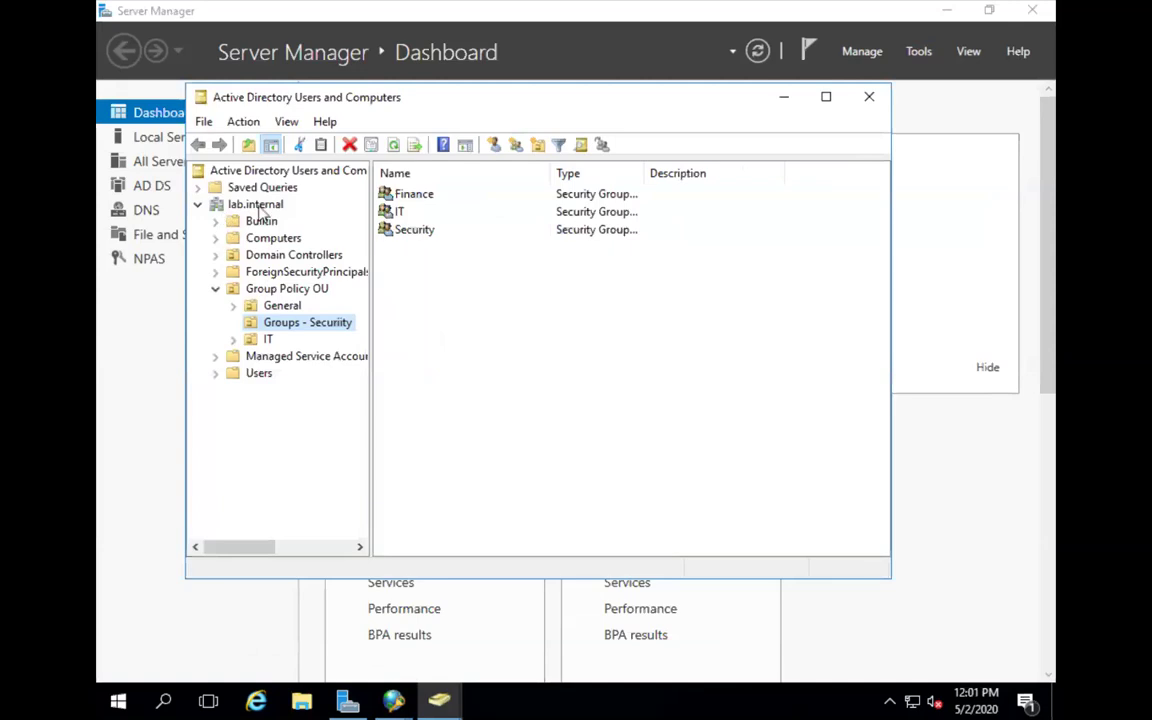
click(287, 330)
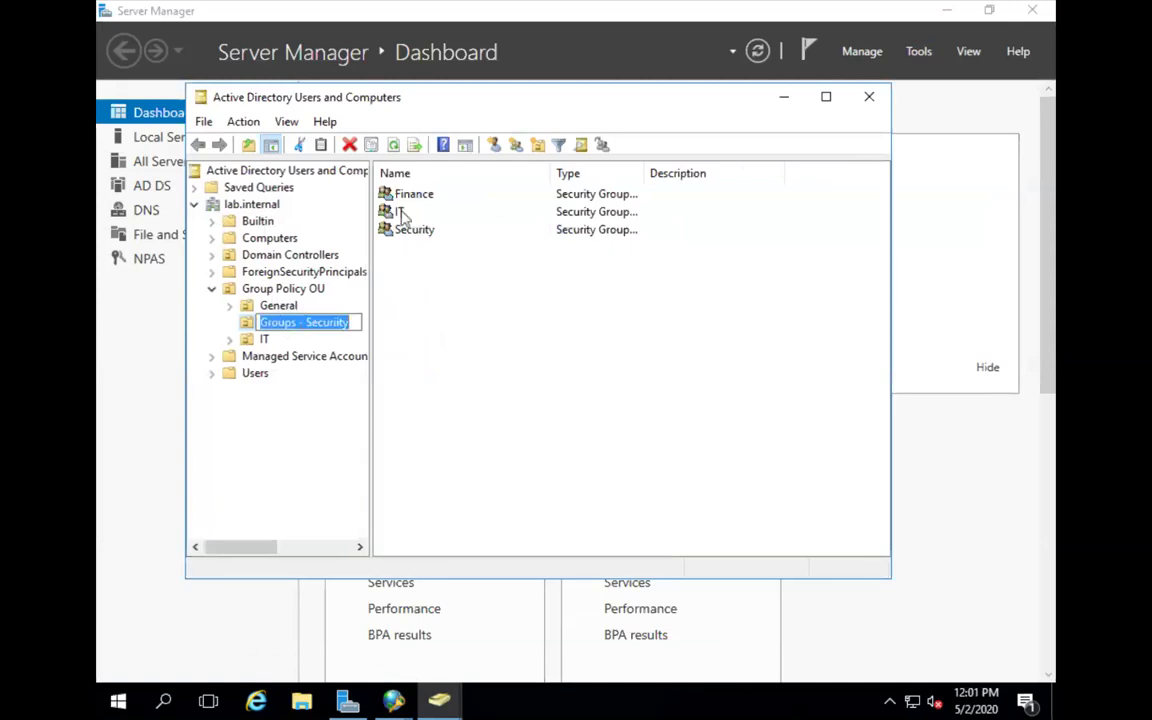
click(395, 218)
double_click(395, 218)
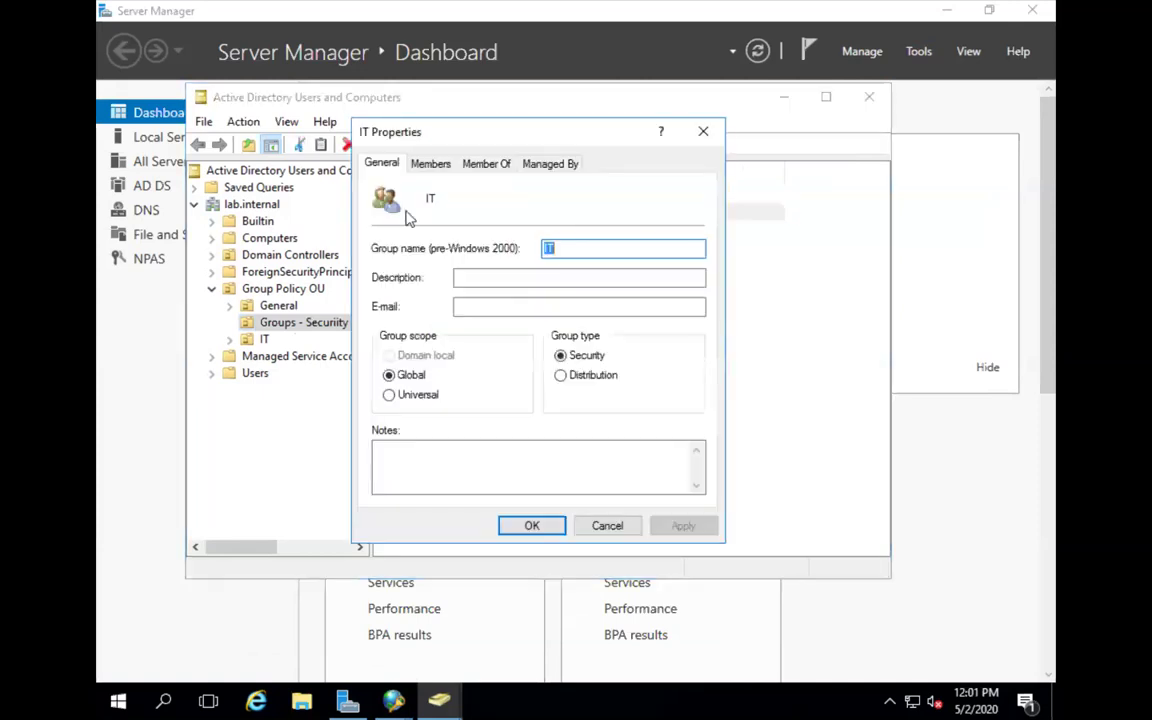
Review the IT group's only member's account logon name, then close the user's properties
click(433, 164)
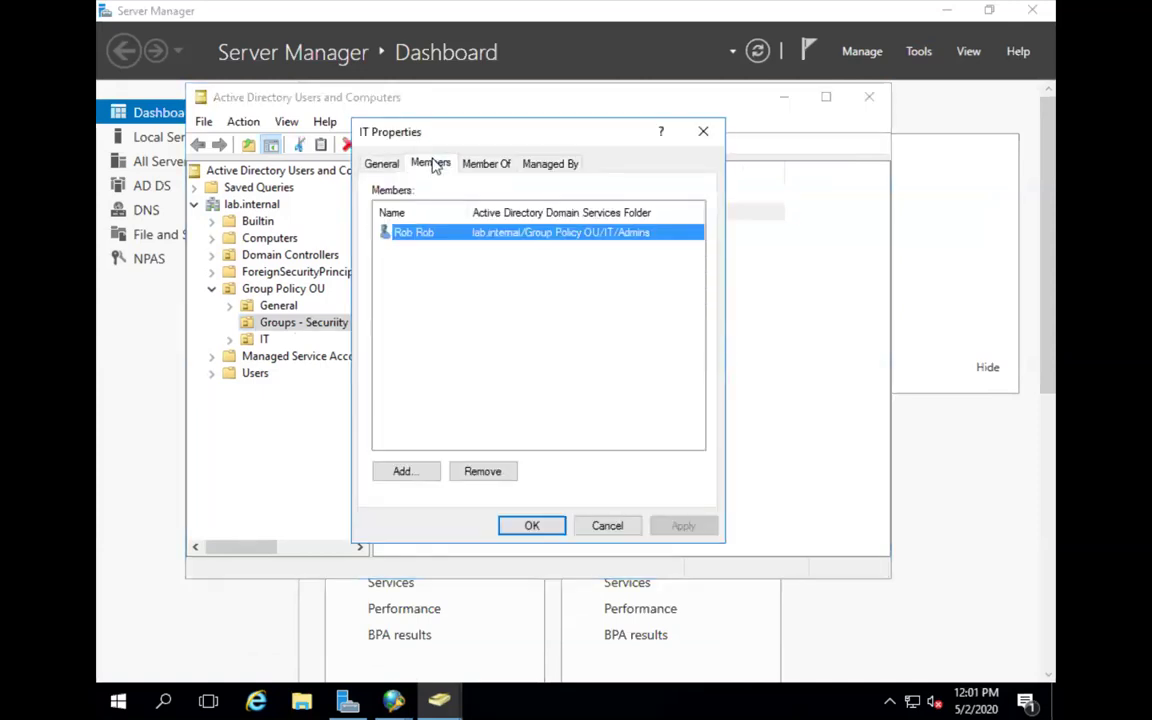
click(398, 232)
double_click(409, 238)
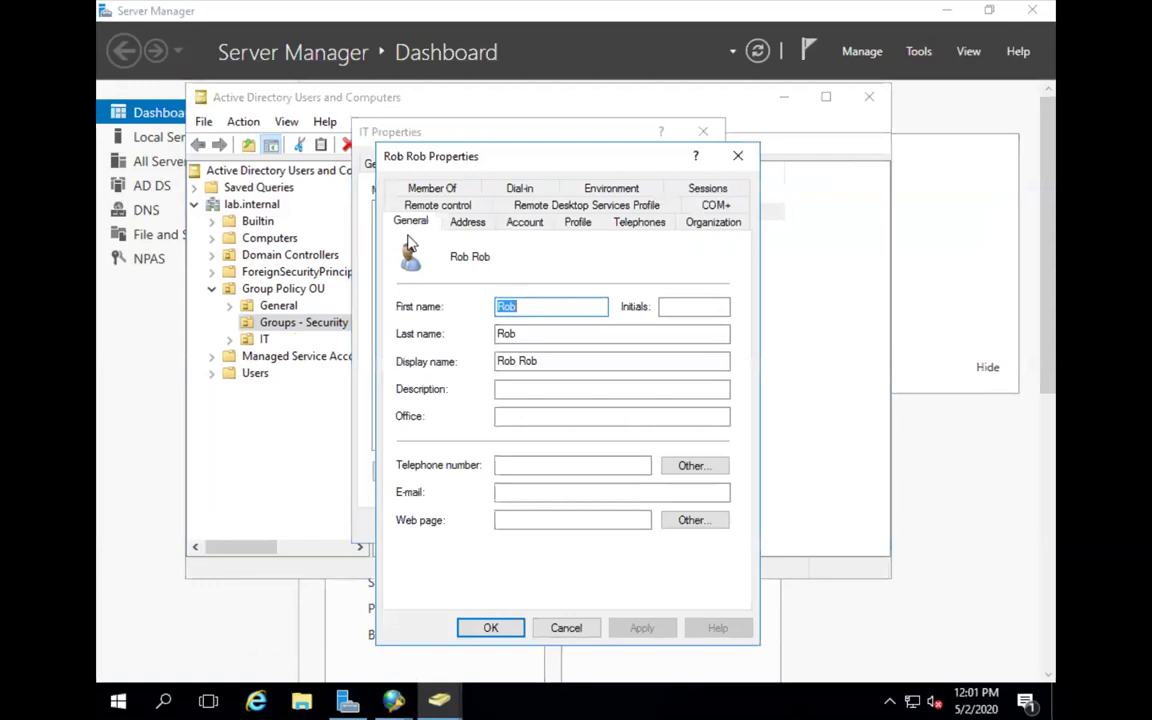
click(537, 228)
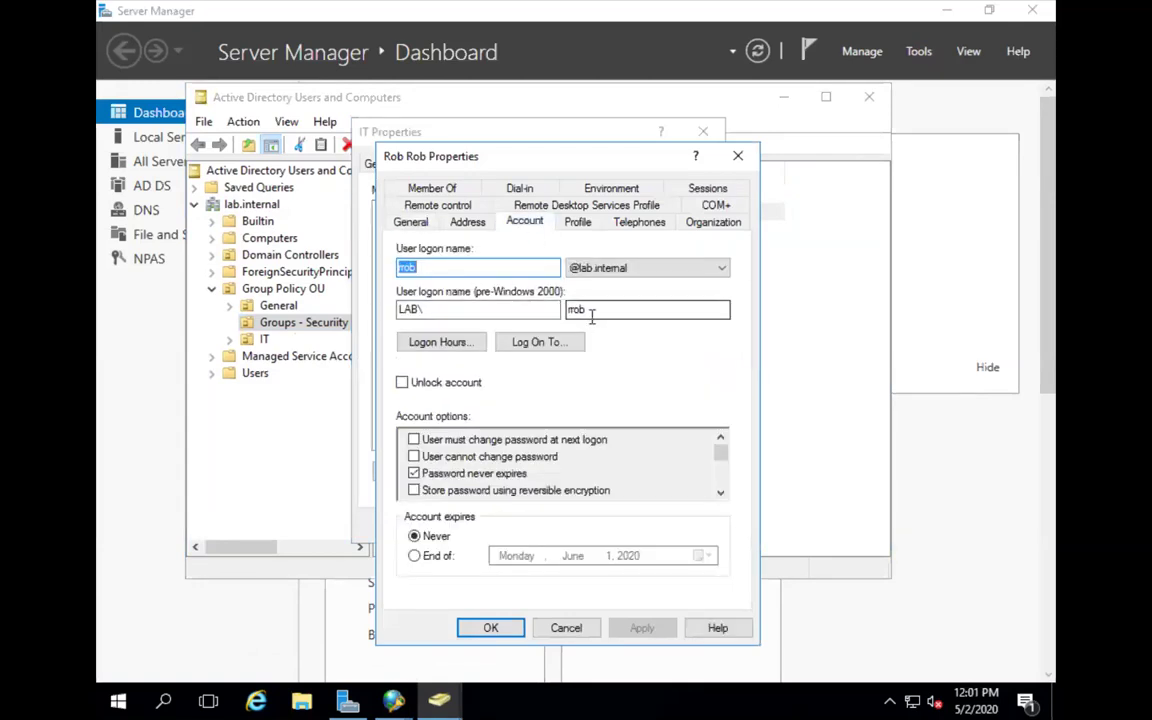
click(738, 156)
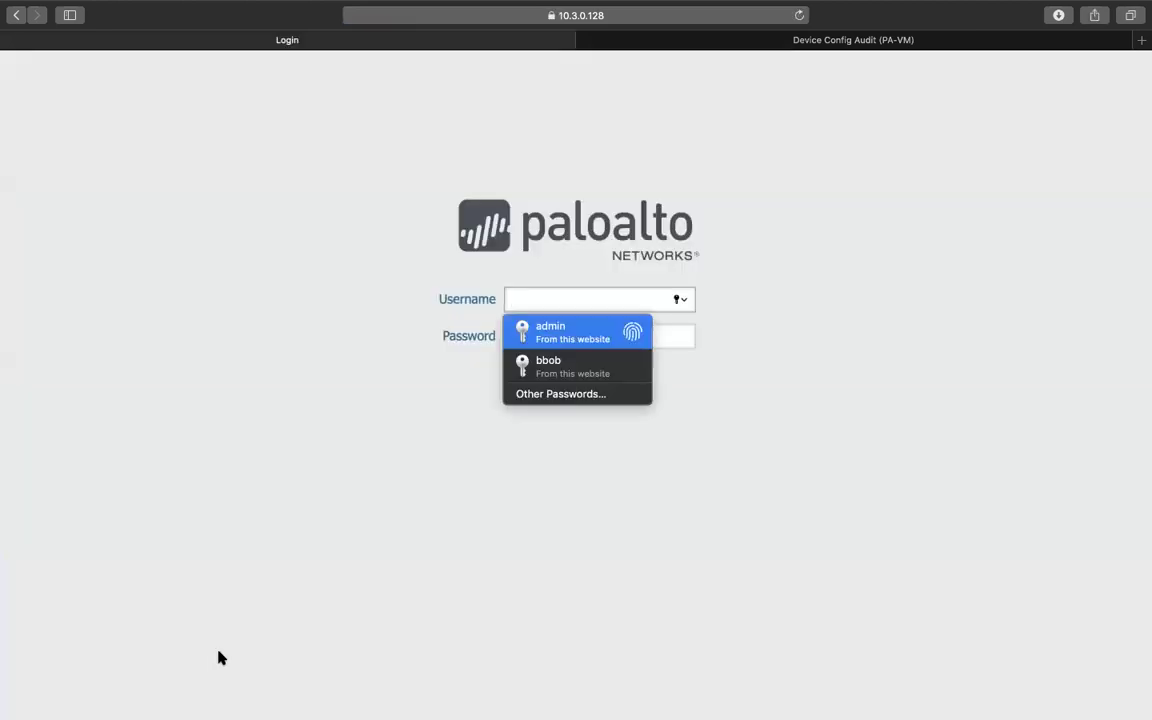
Log in to PAN-OS with the domain user's username and password
text(rrob)
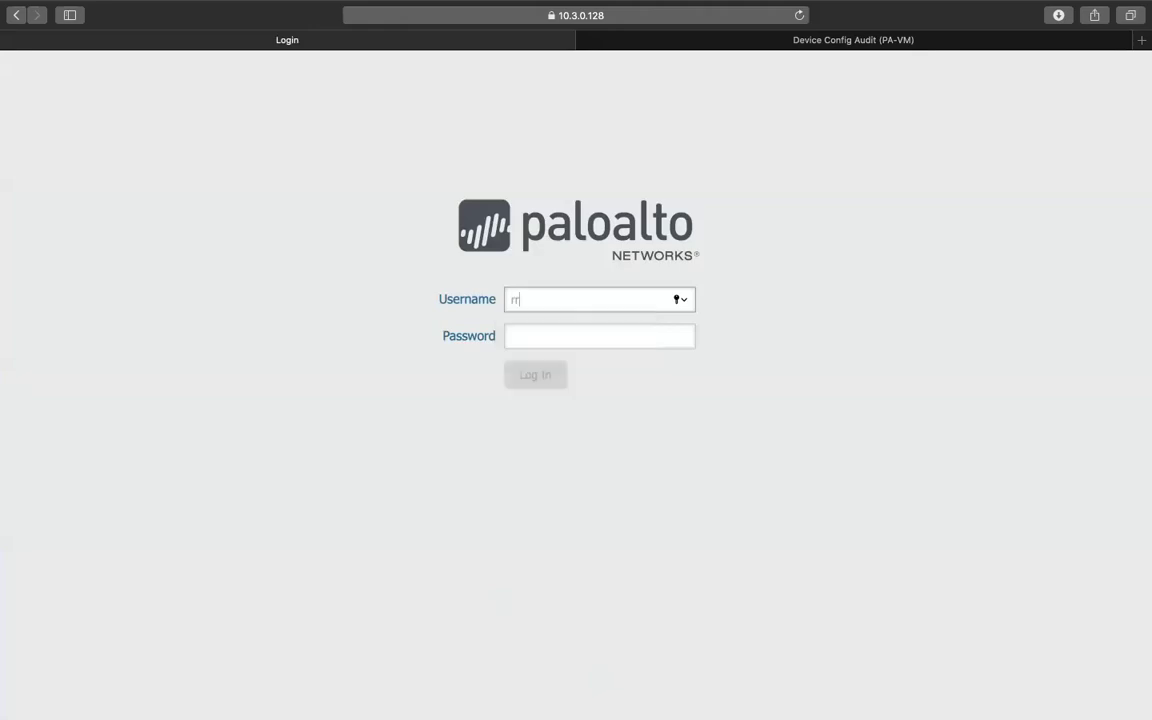
key(Tab)
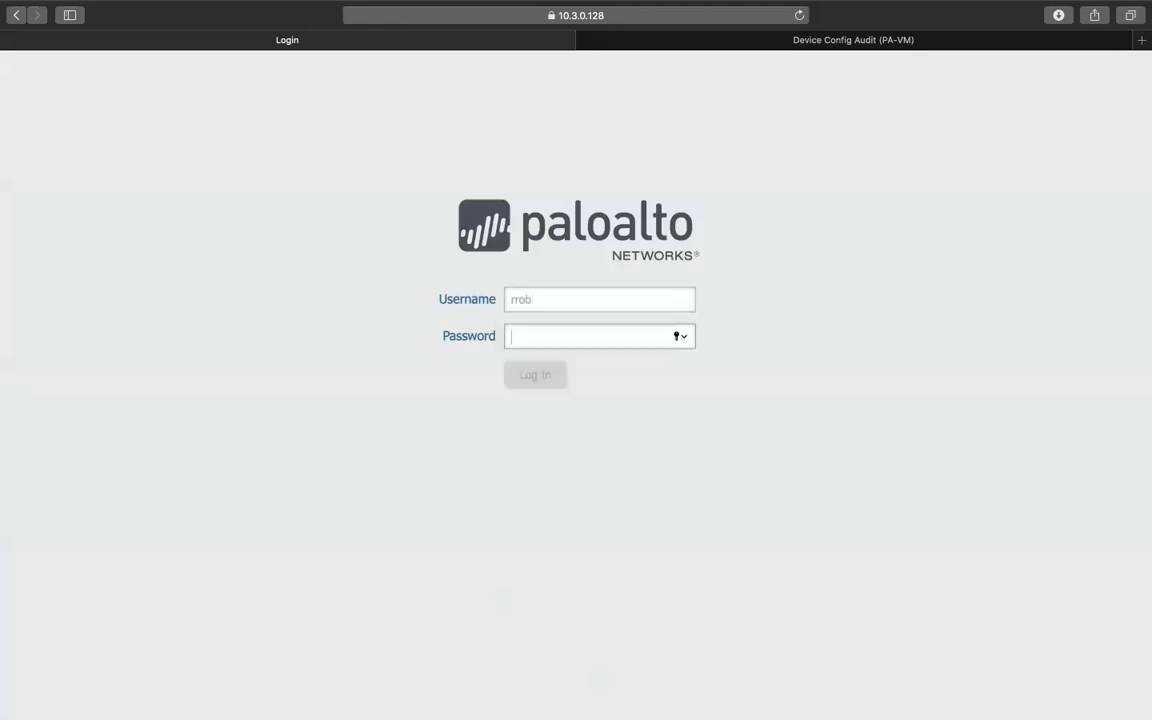
text(••••••••)
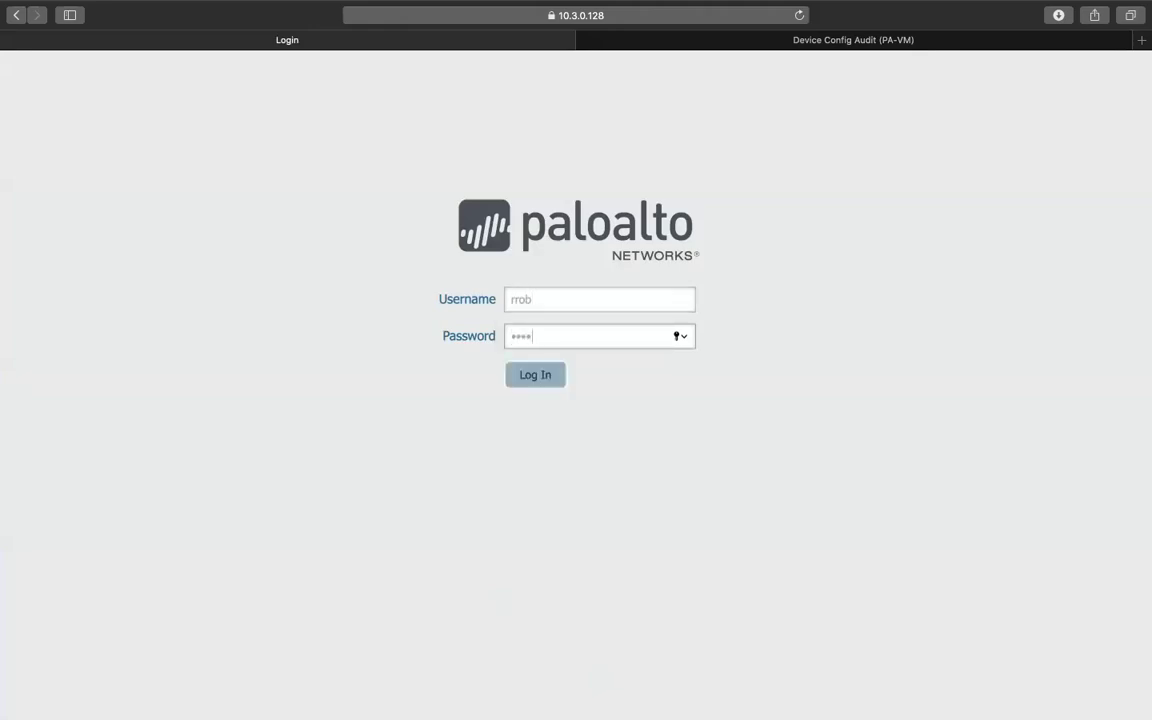
text(••••)
key(Return)
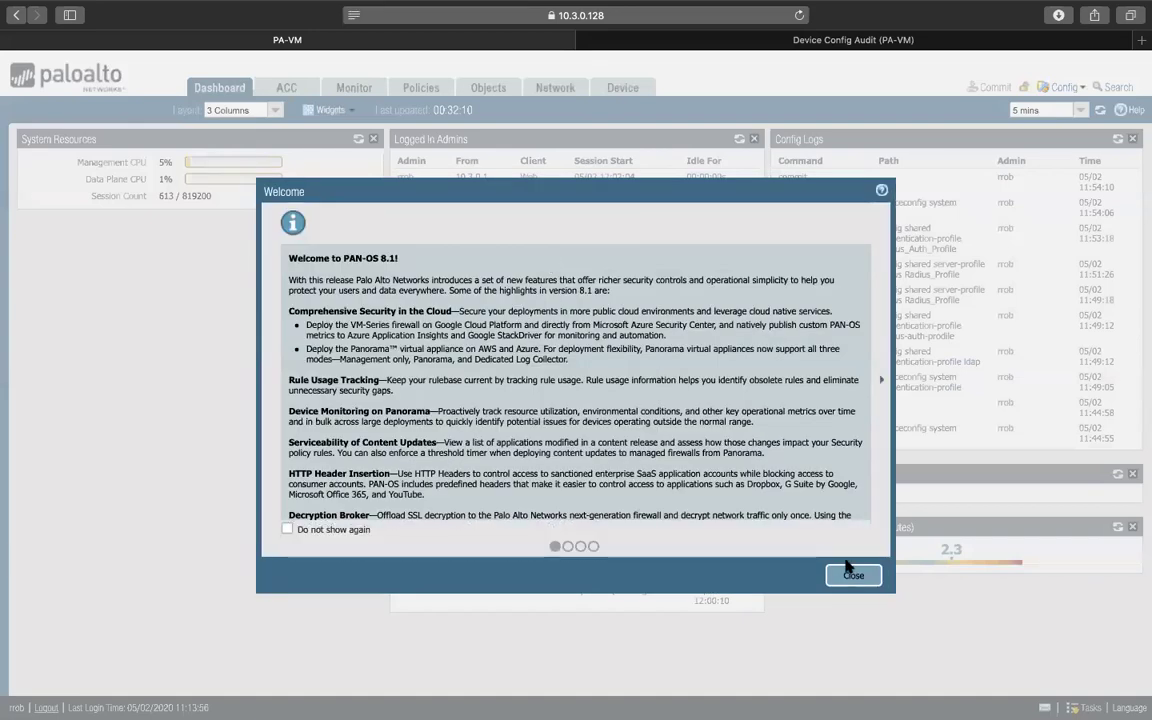
Dismiss the PAN-OS 8.1 welcome notice and go to the Monitor logs
click(852, 575)
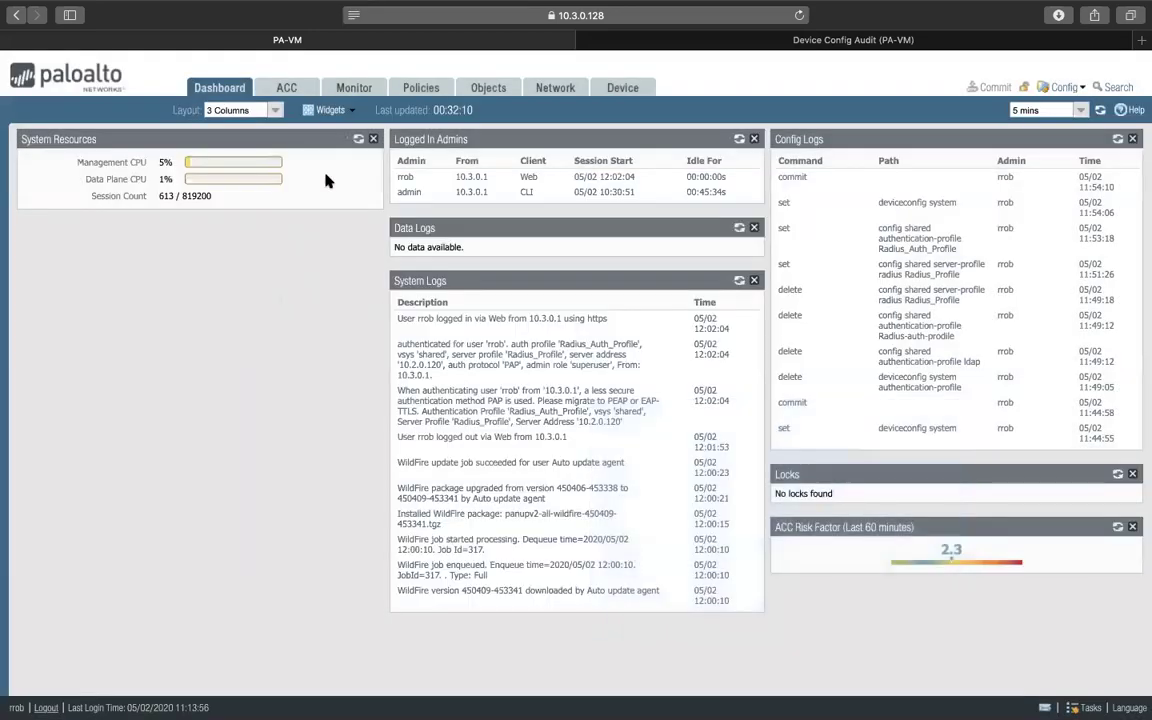
click(350, 89)
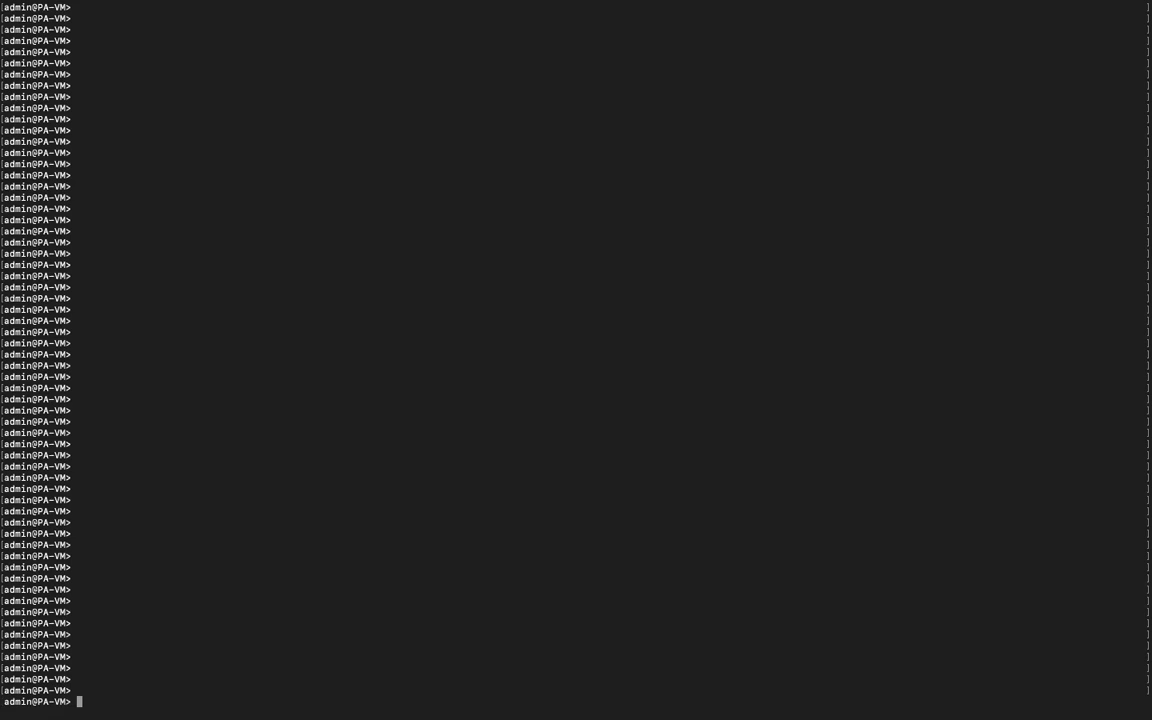
Open mp-log authd.log with less and start a search for the admin's username
text(less mp-)
key(Tab)
key(Tab)
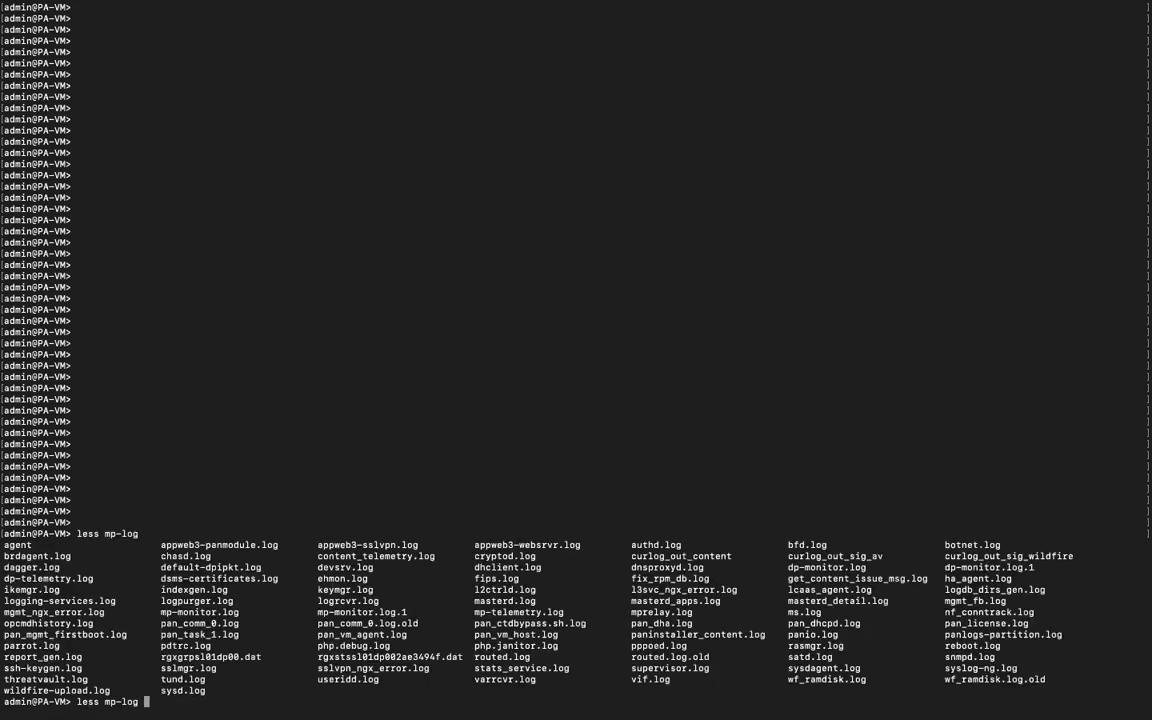
text(au)
key(Tab)
key(Return)
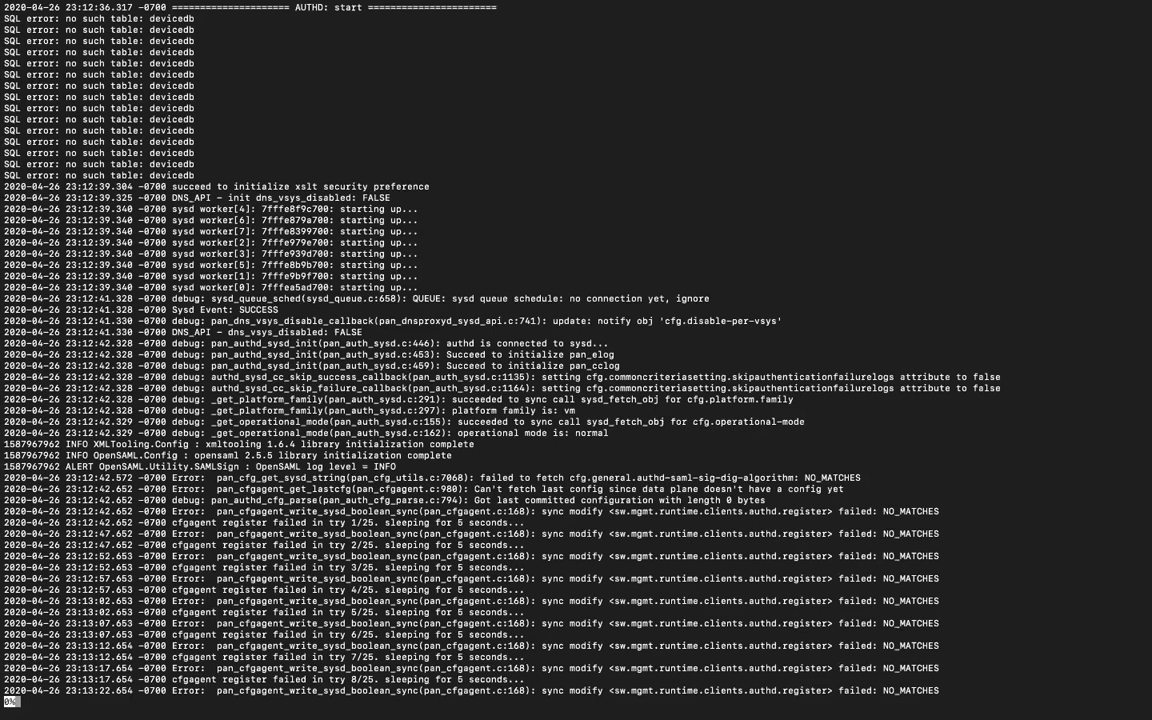
text(/rrob)
Run the username search in authd.log and point out the initial authentication attempt line
key(Return)
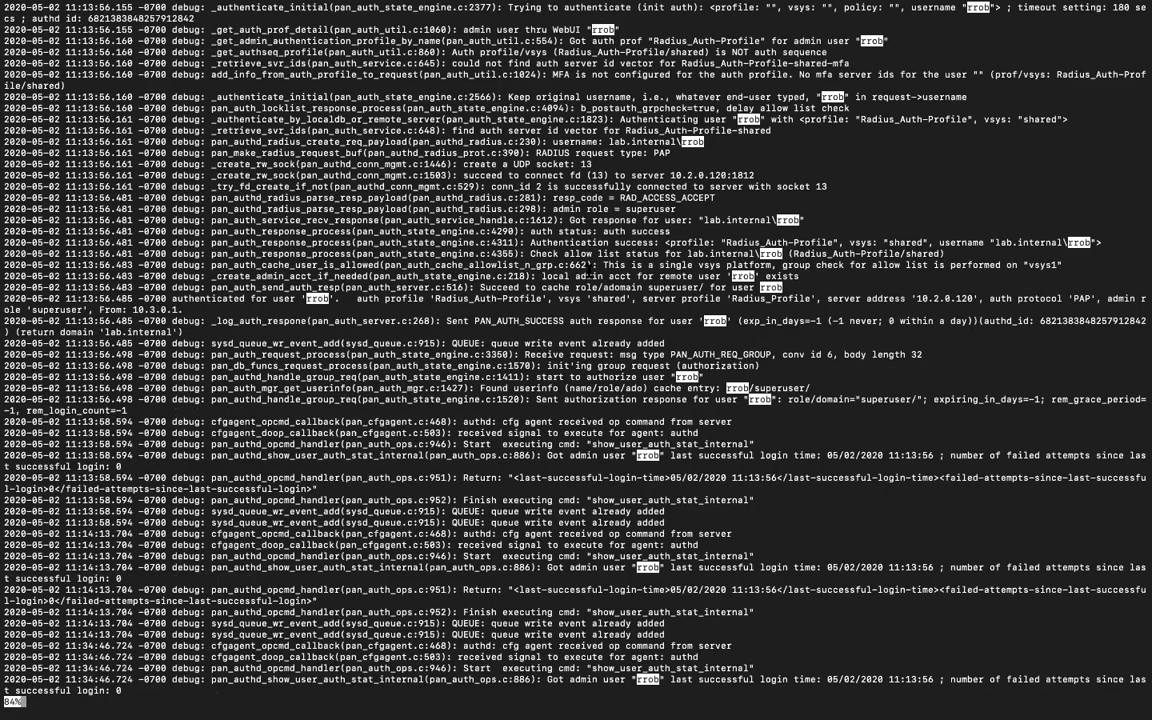
scroll(560, 260, up, 10)
scroll(592, 272, down, 6)
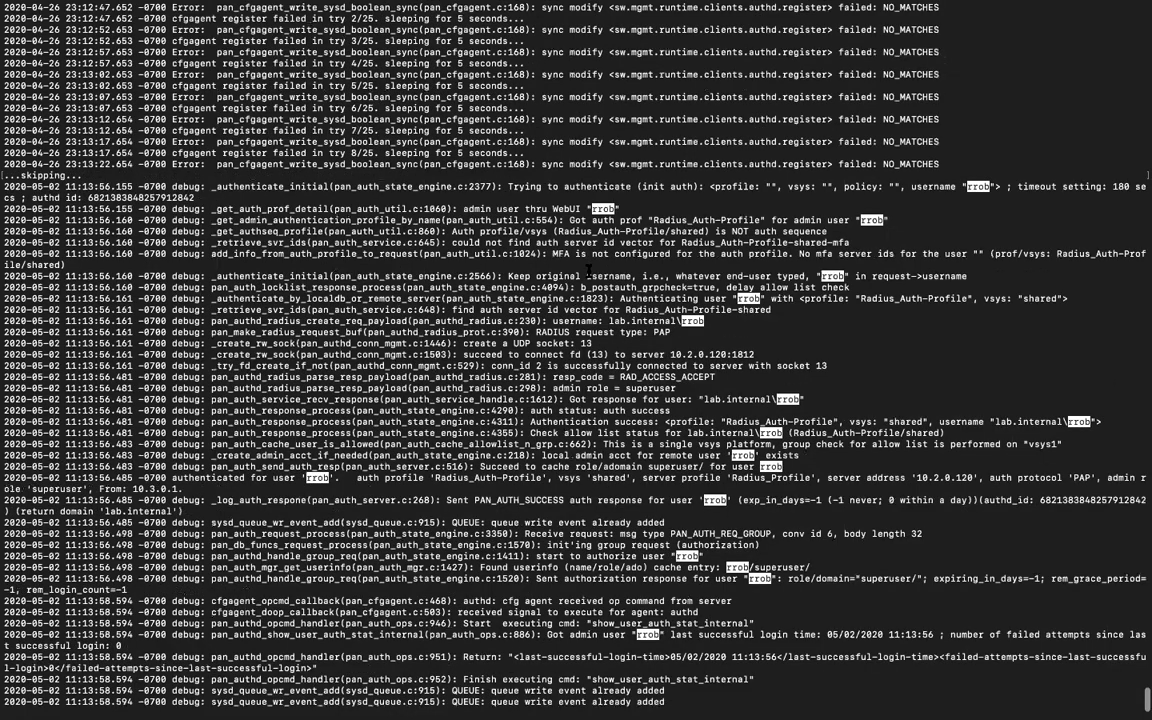
triple_click(520, 186)
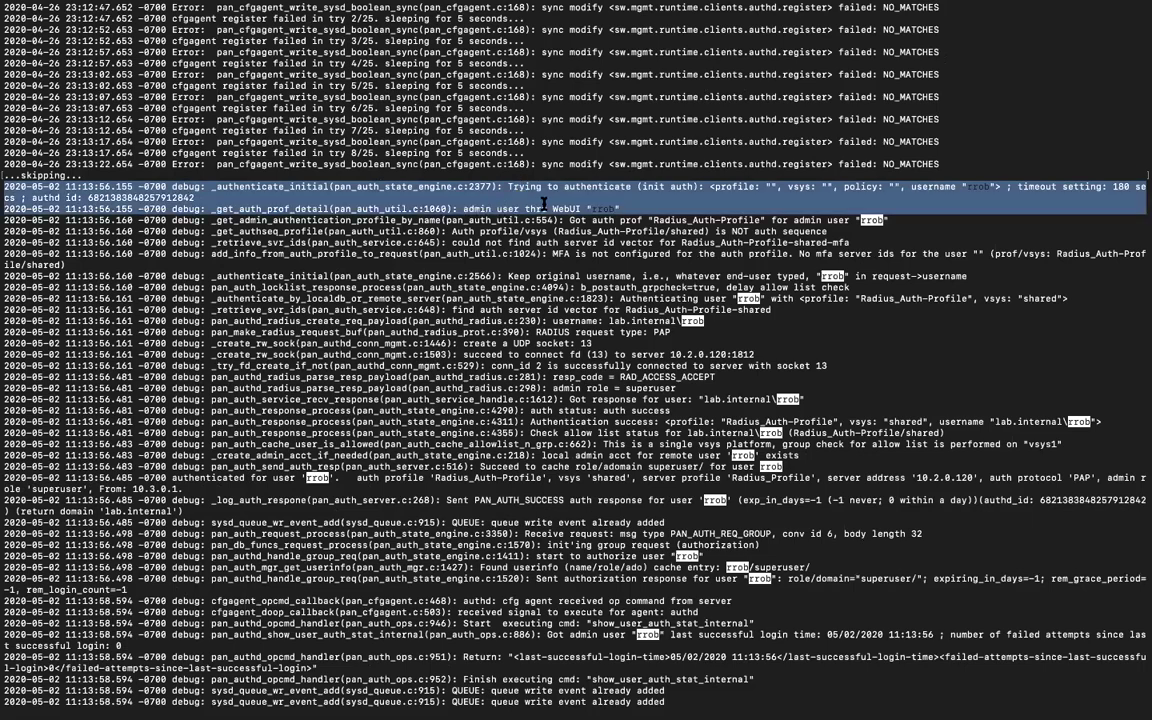
click(489, 185)
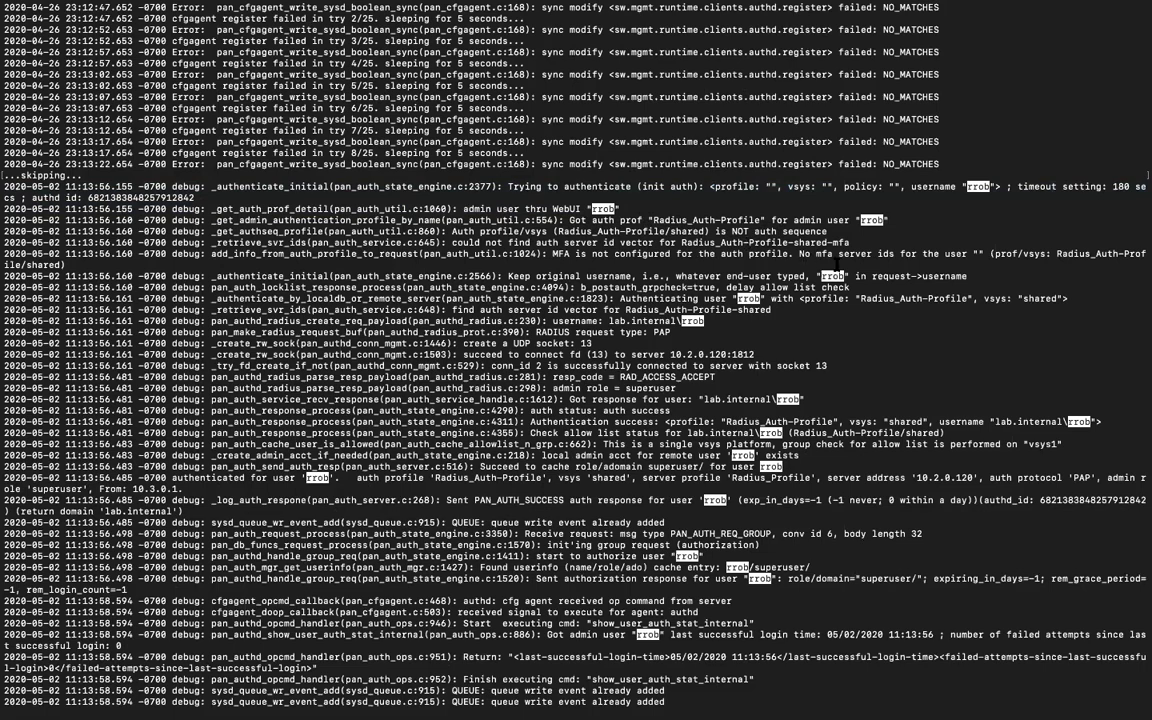
Highlight the log note about keeping the typed username
double_click(518, 276)
drag(565, 272, 828, 277)
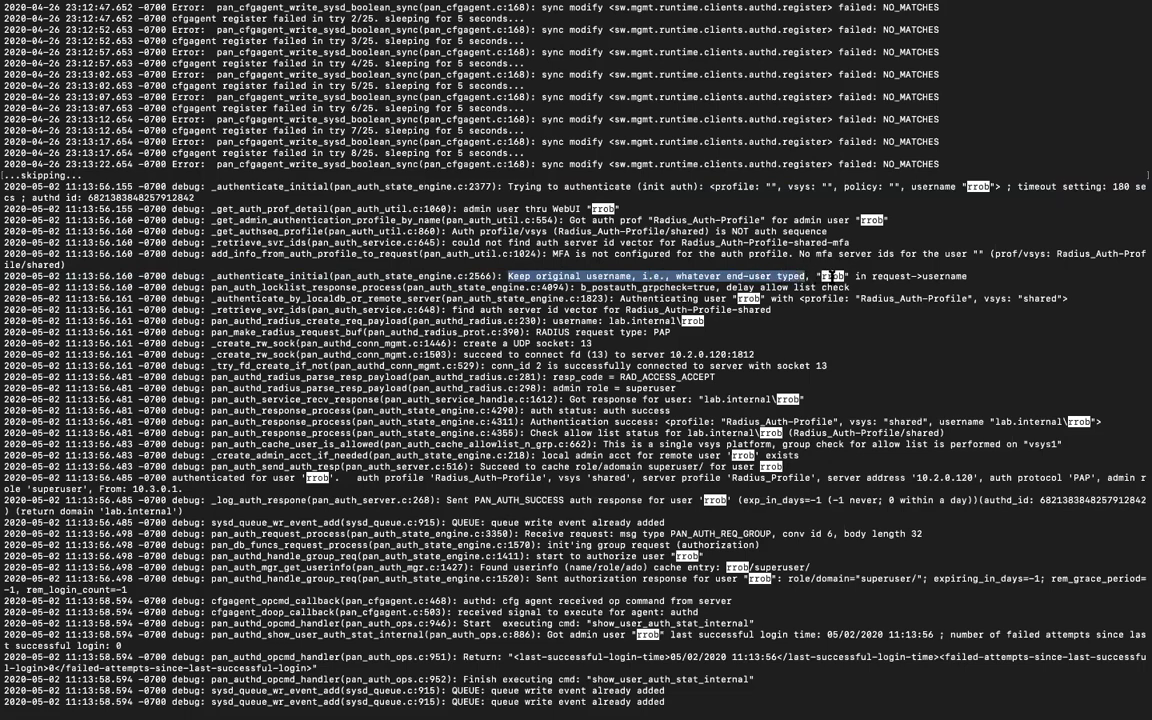
click(903, 275)
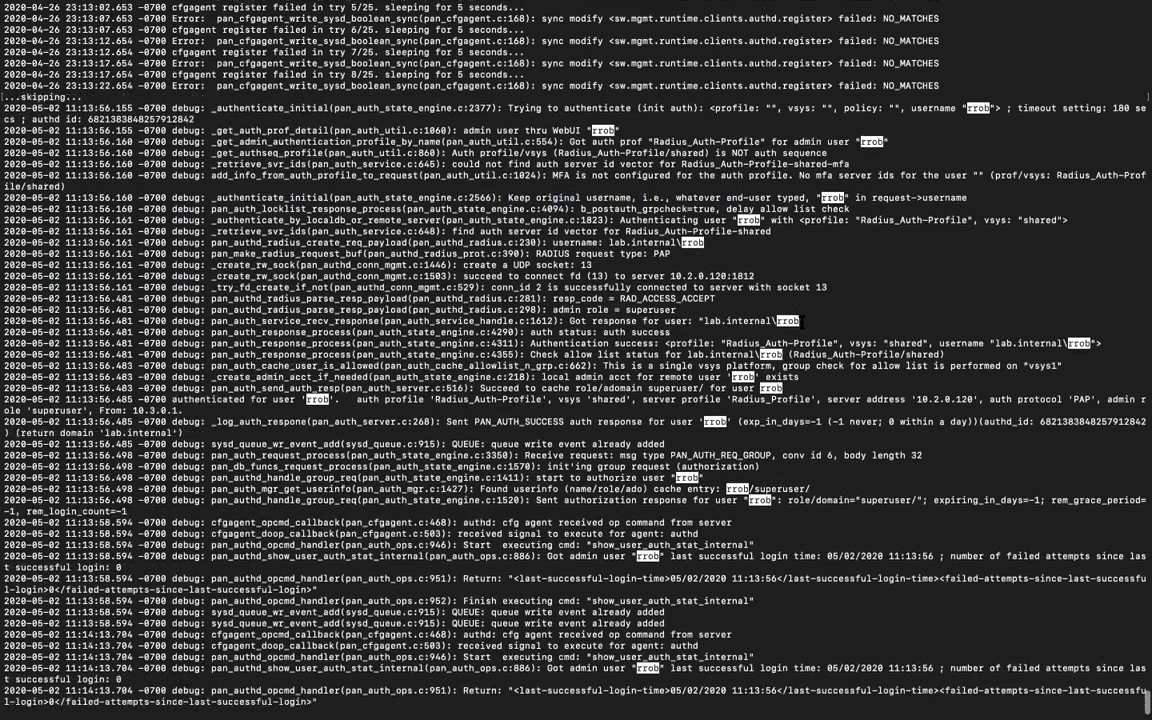
drag(620, 220, 967, 219)
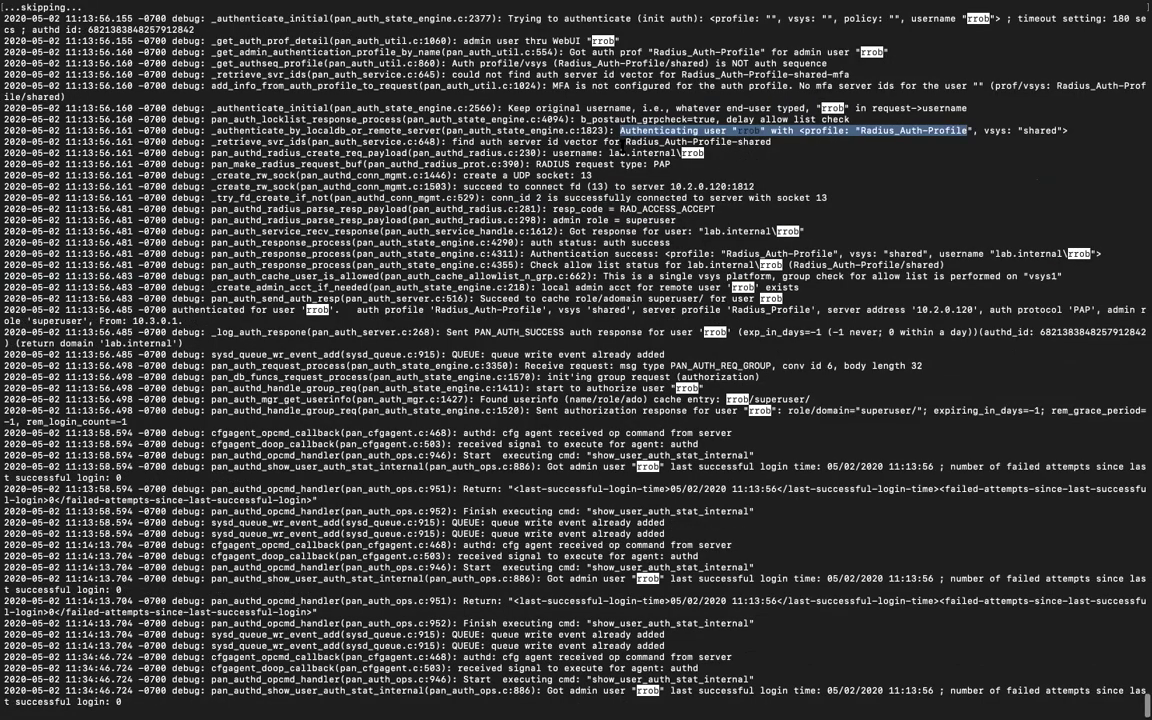
drag(637, 153, 536, 164)
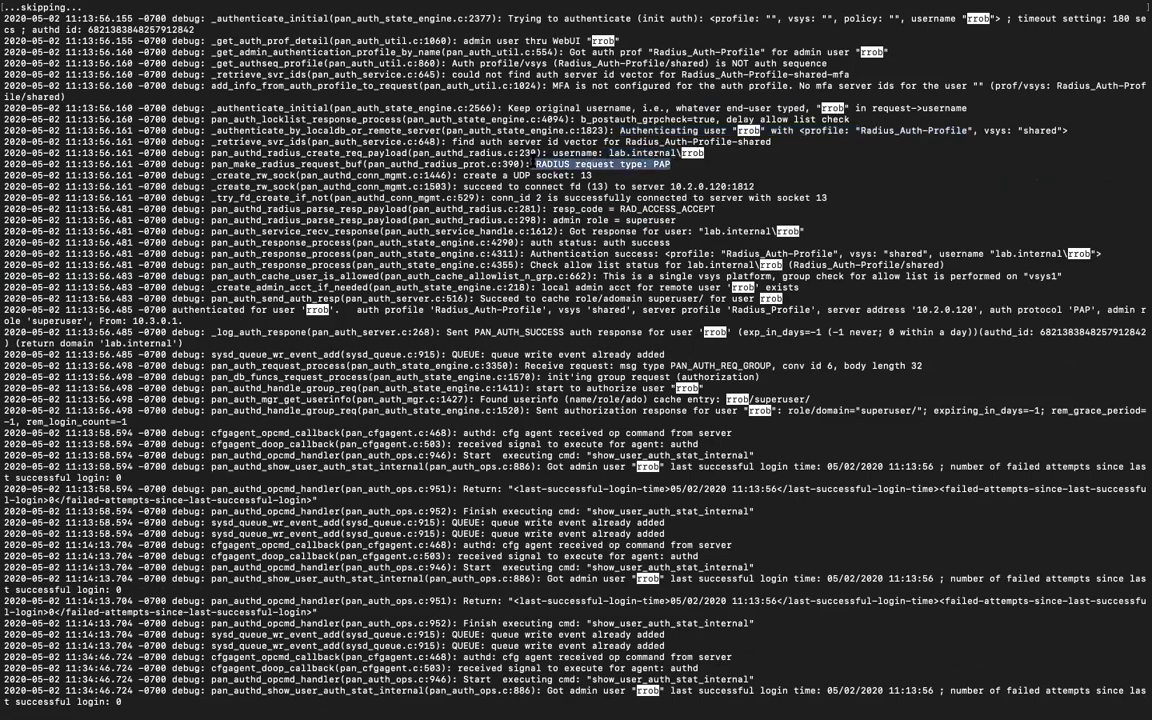
scroll(430, 146, down, 1)
drag(487, 164, 613, 159)
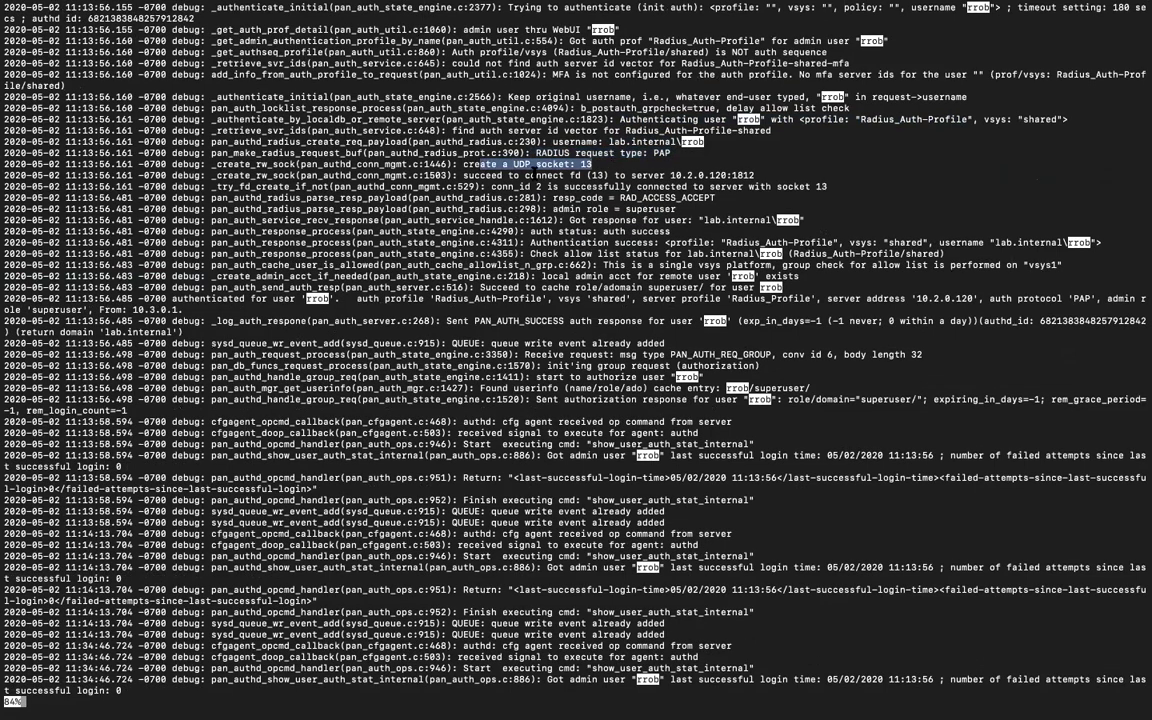
drag(654, 160, 629, 175)
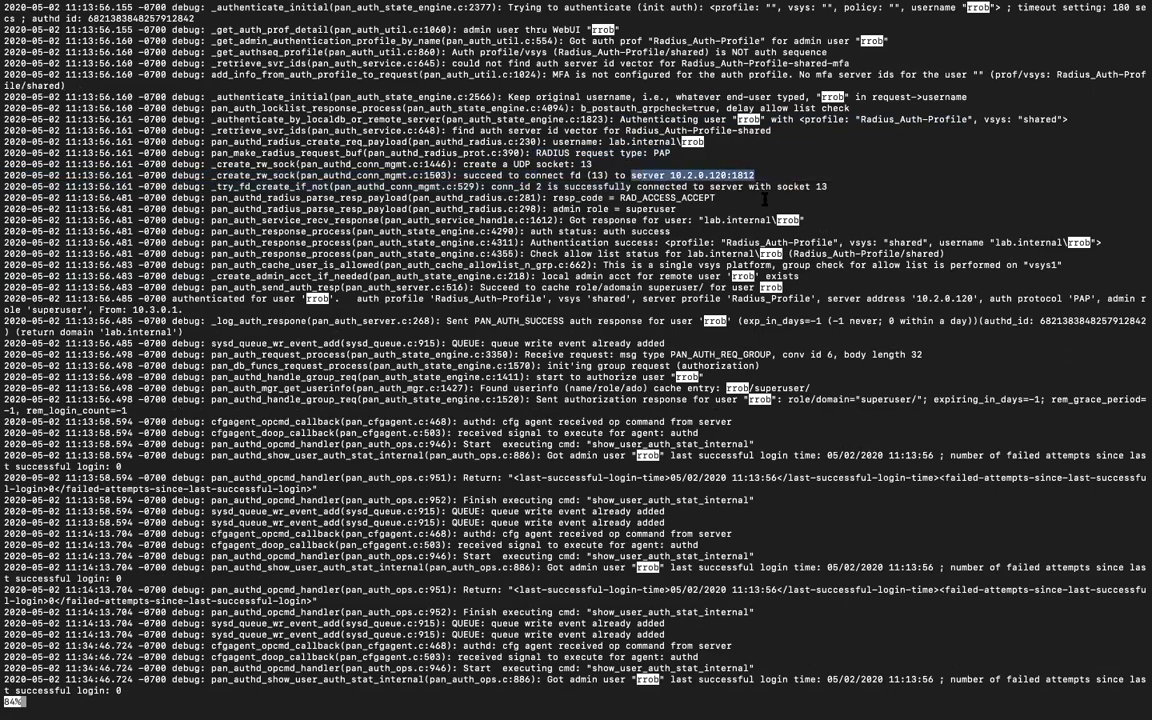
drag(765, 197, 607, 197)
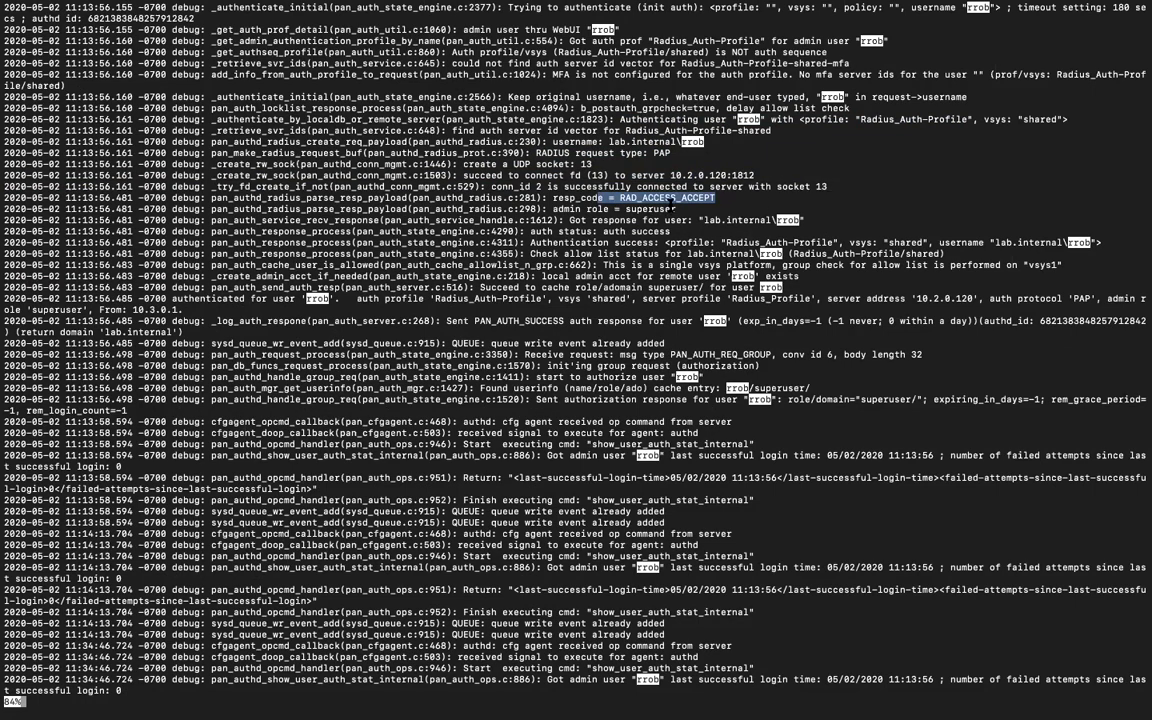
drag(550, 209, 689, 210)
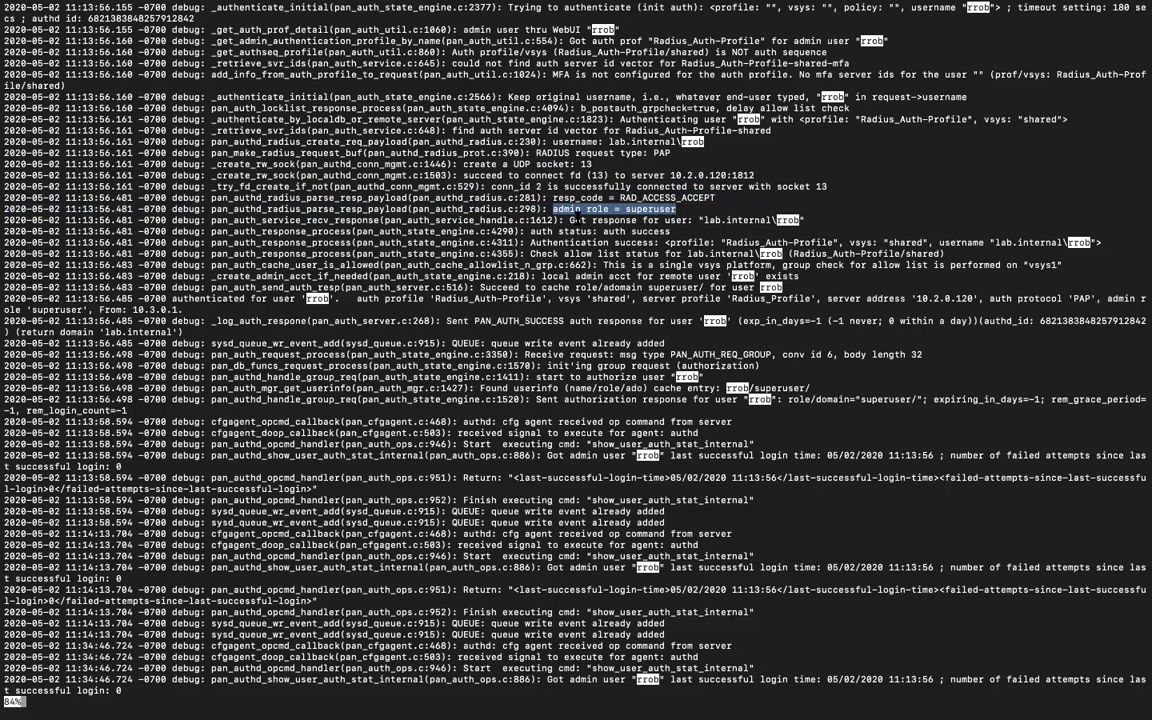
double_click(580, 220)
drag(650, 220, 855, 216)
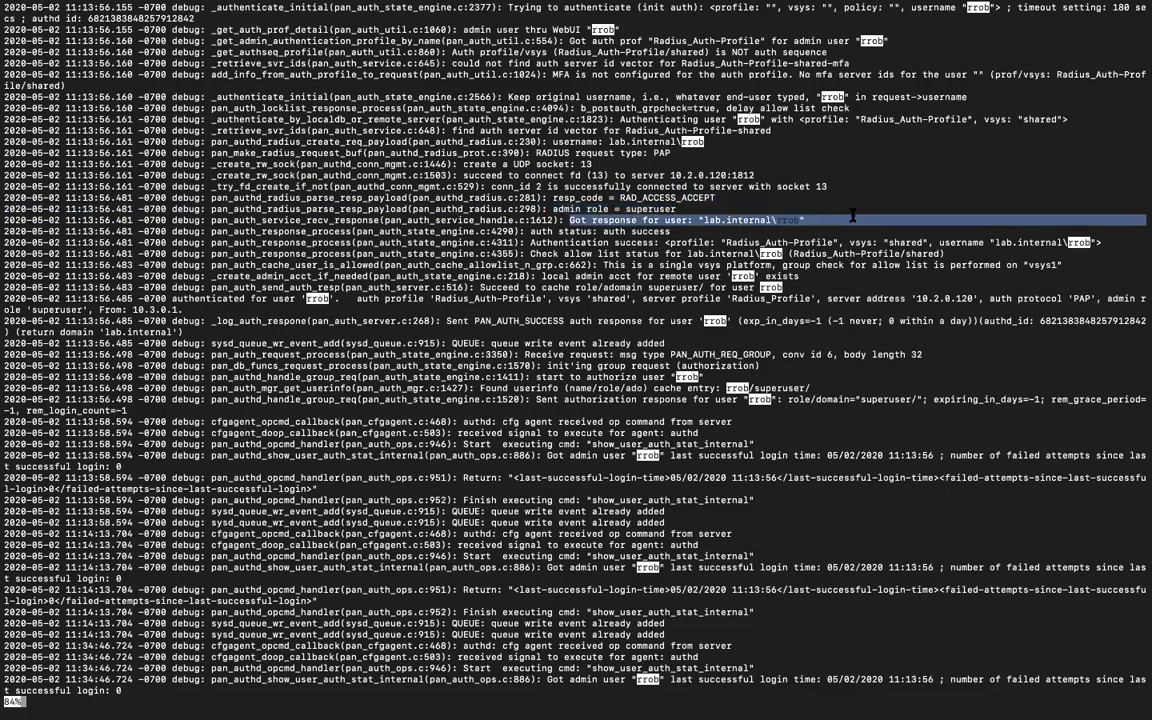
click(706, 210)
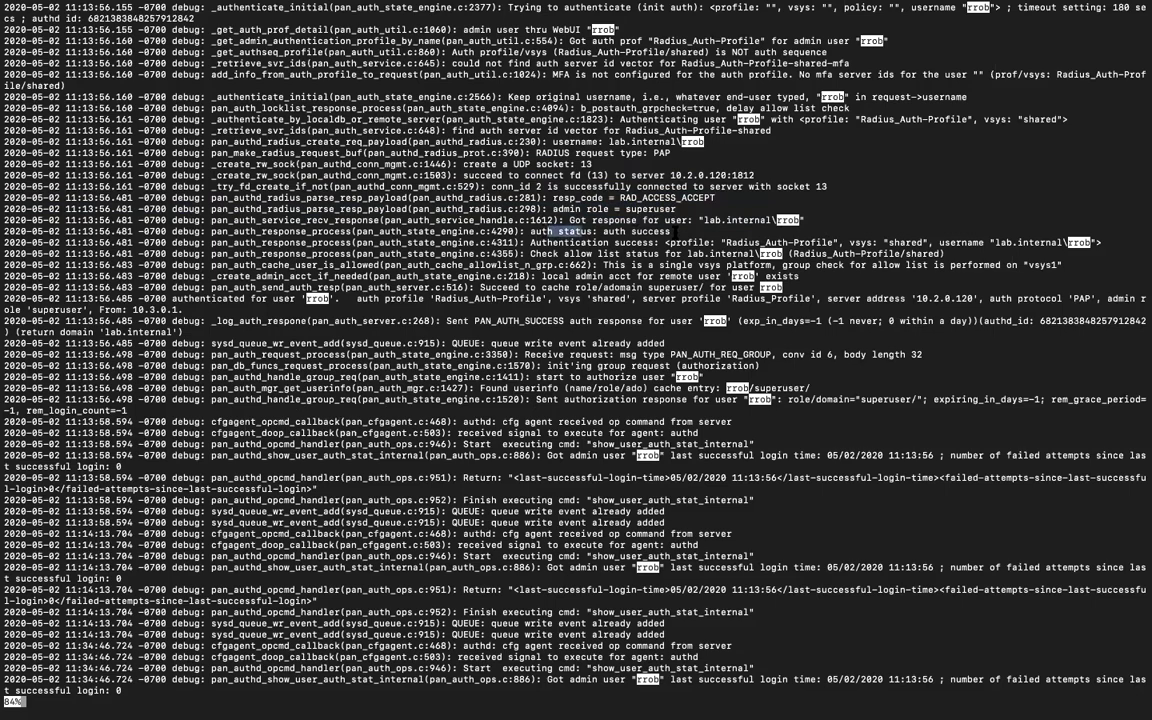
drag(551, 231, 745, 232)
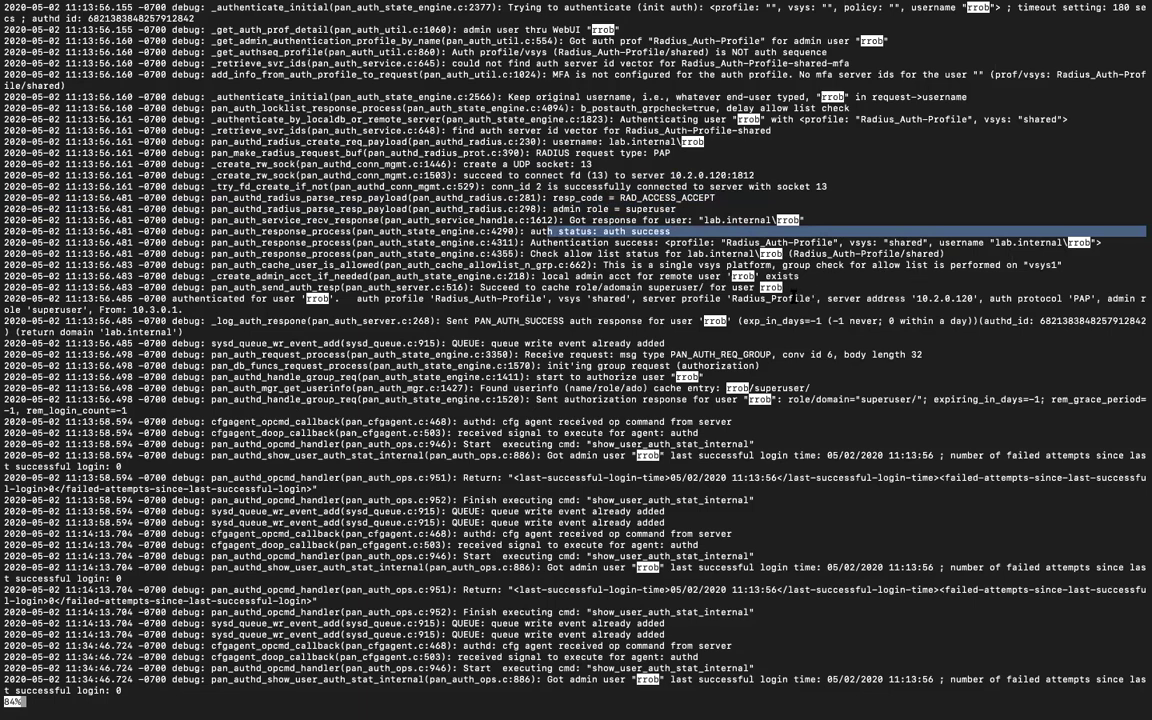
shift+click(426, 82)
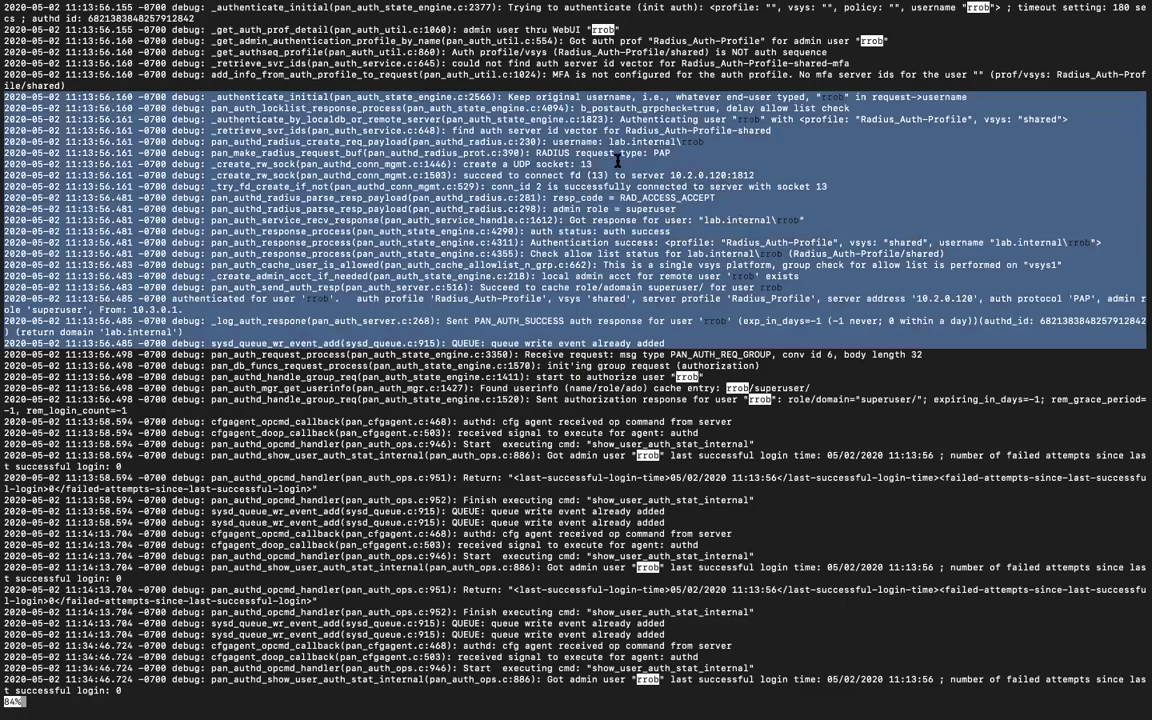
click(619, 242)
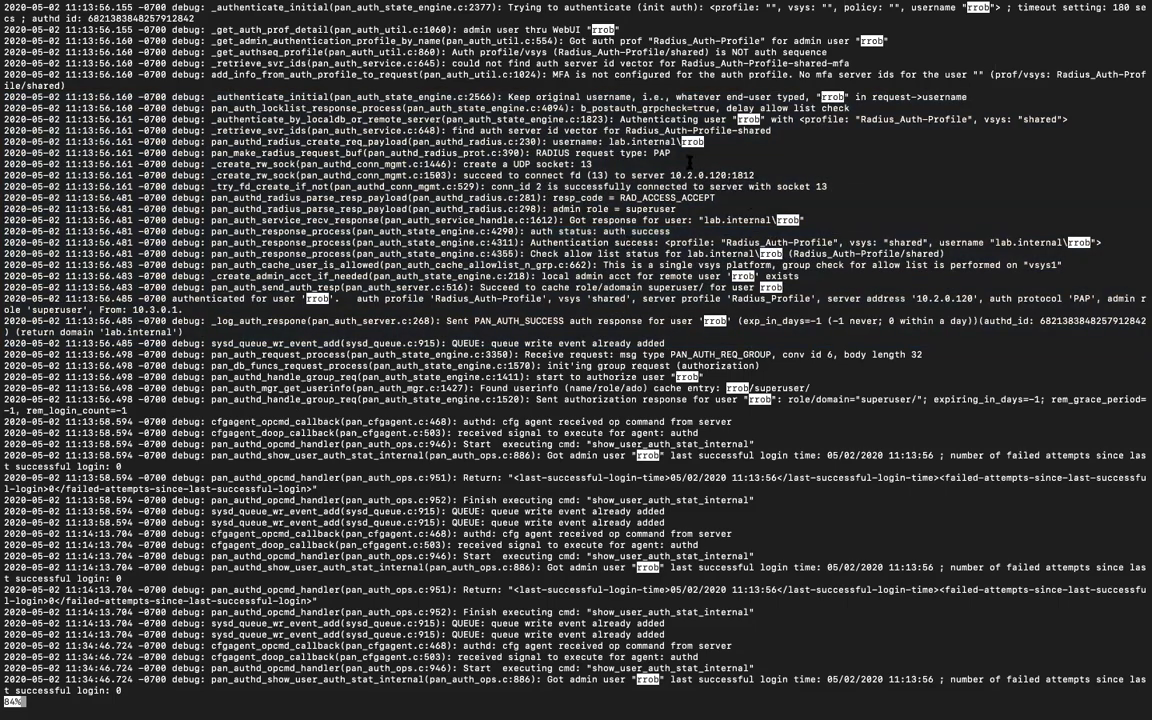
scroll(689, 163, up, 5)
scroll(689, 163, up, 2)
scroll(689, 163, down, 7)
scroll(689, 163, up, 3)
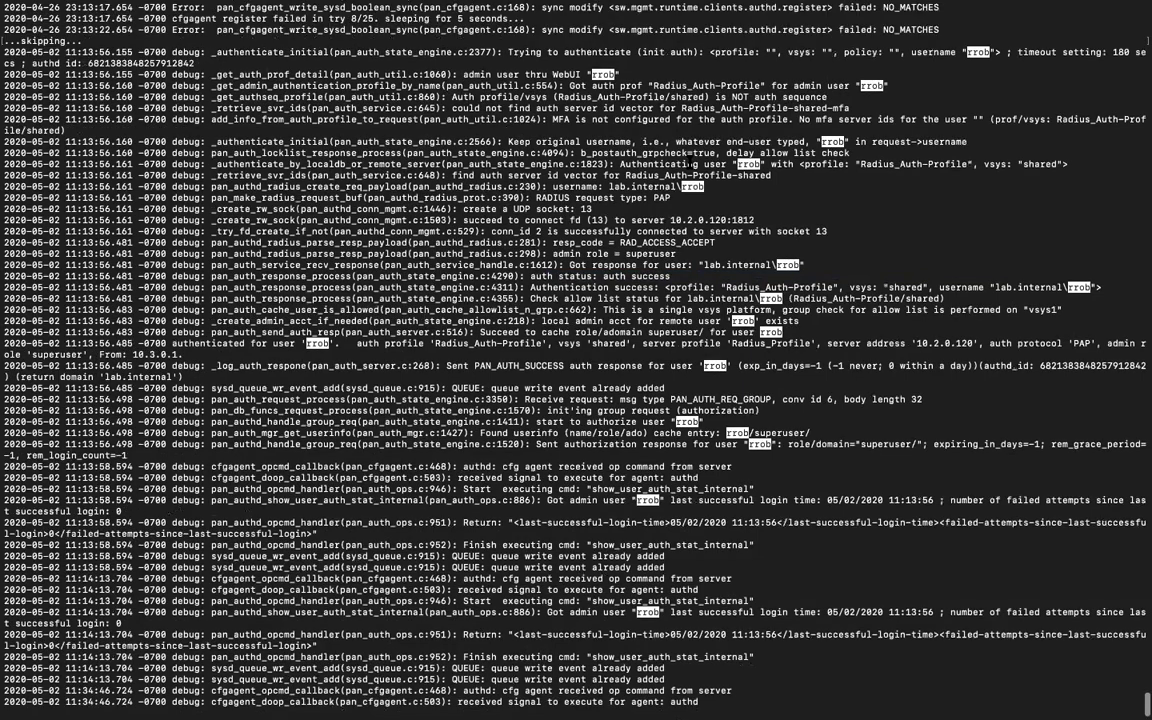
scroll(689, 163, up, 5)
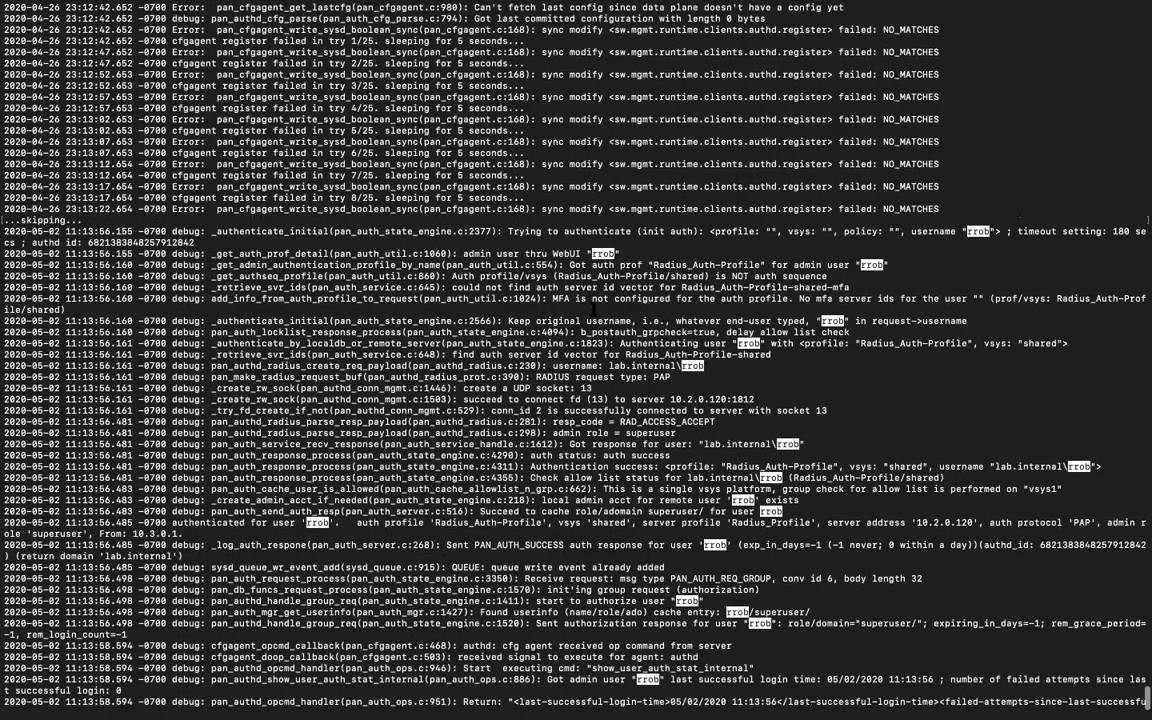